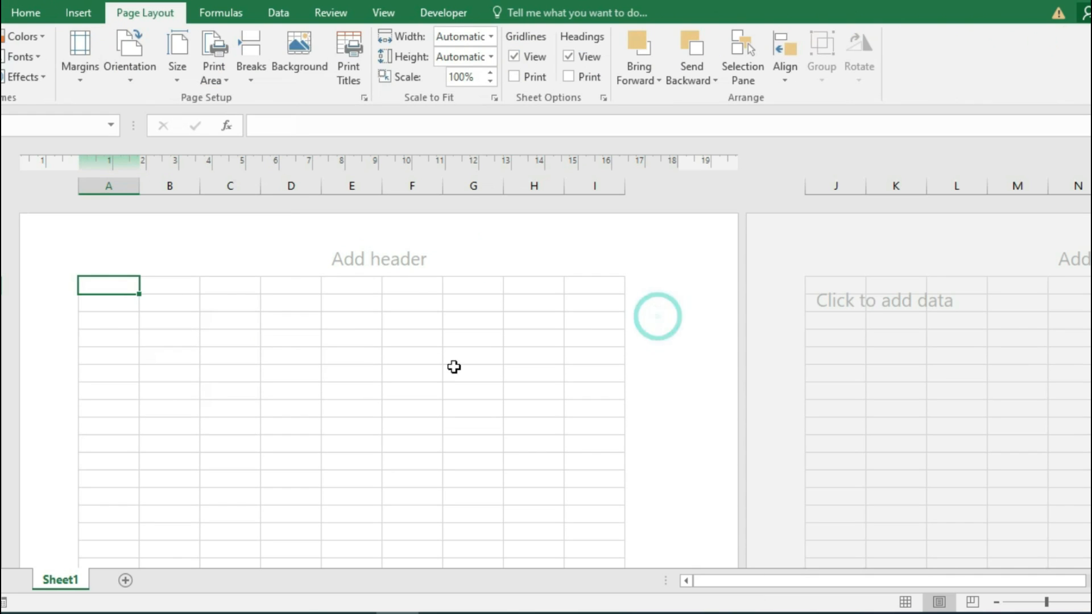
Merge and centre B2:H2 and enter the title 'Computer Gyan Private Limited Organization'.
ctrl+scroll(212, 393, up, 5)
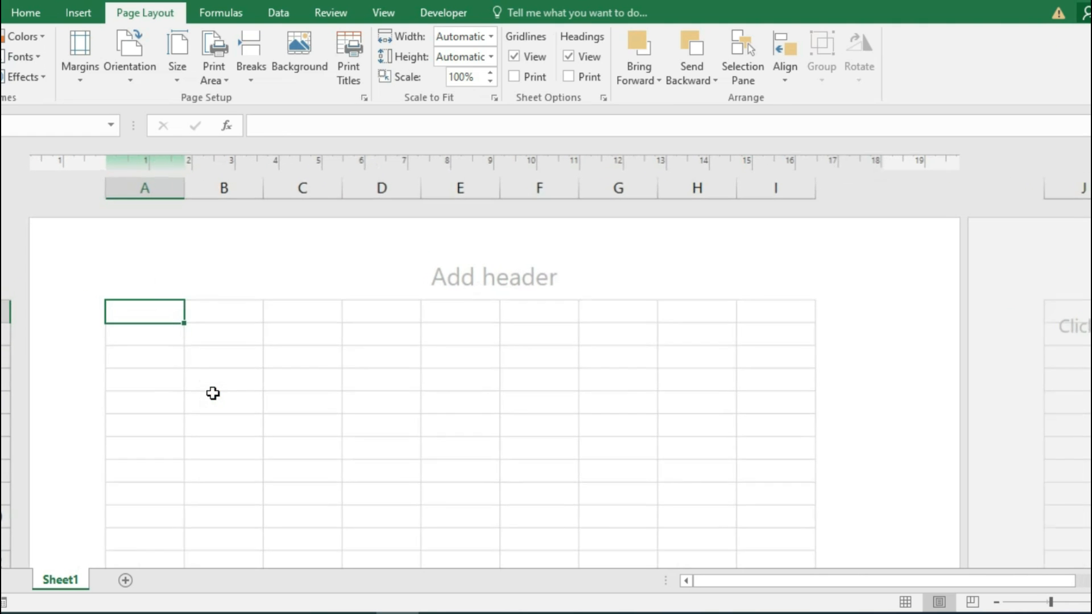
scroll(485, 443, down, 3)
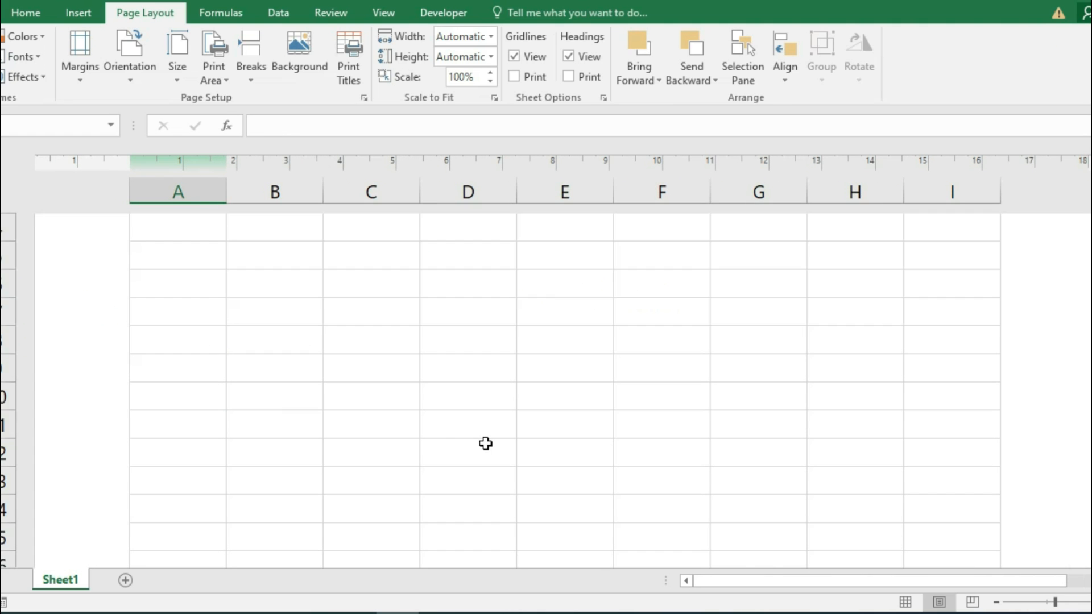
scroll(478, 443, up, 3)
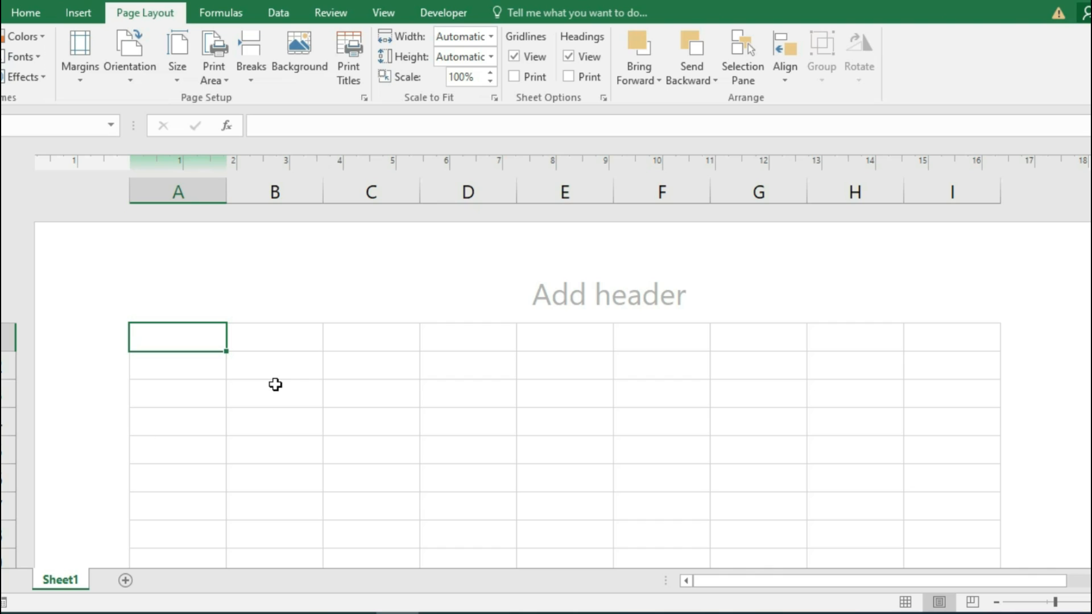
drag(282, 361, 834, 361)
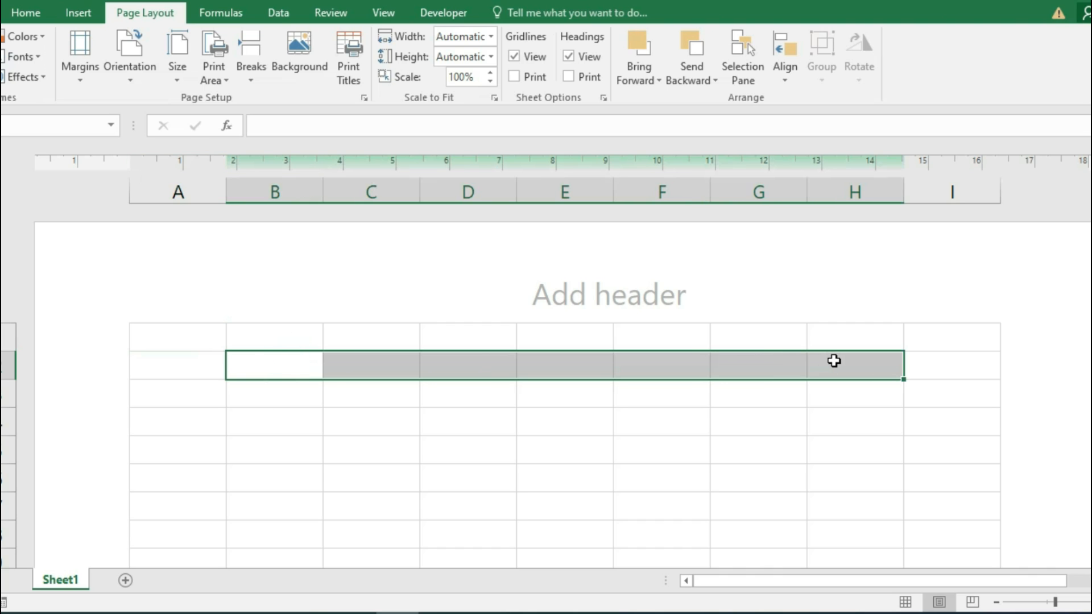
click(25, 13)
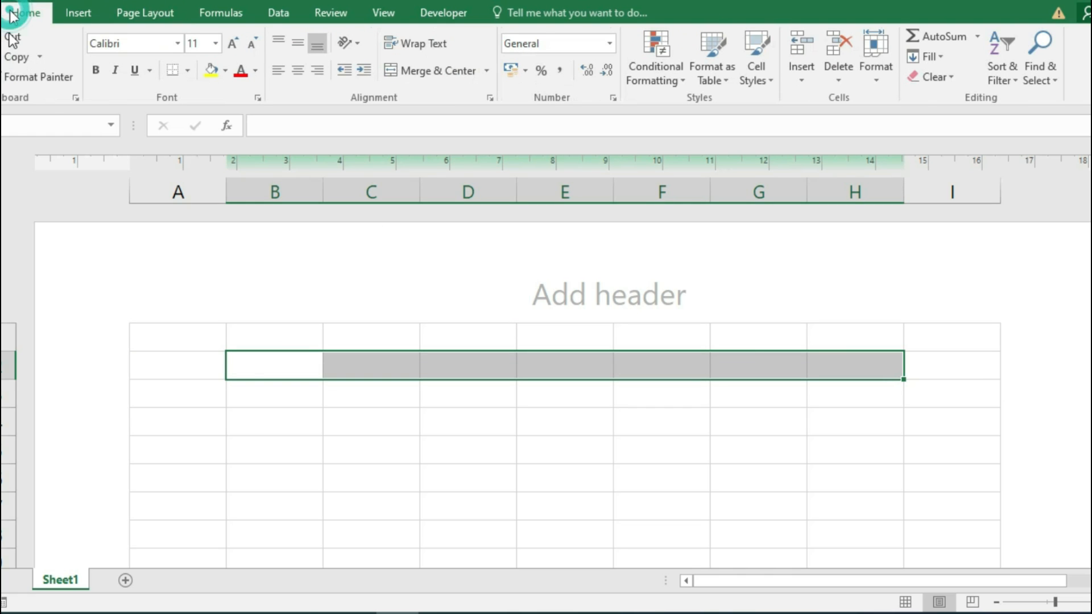
click(445, 71)
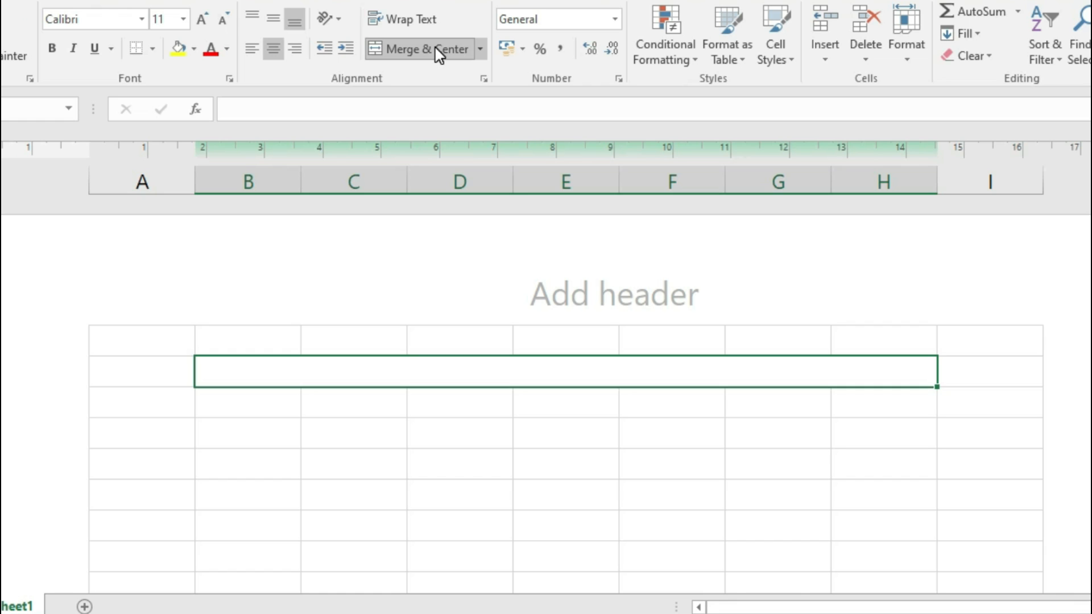
text(Comput)
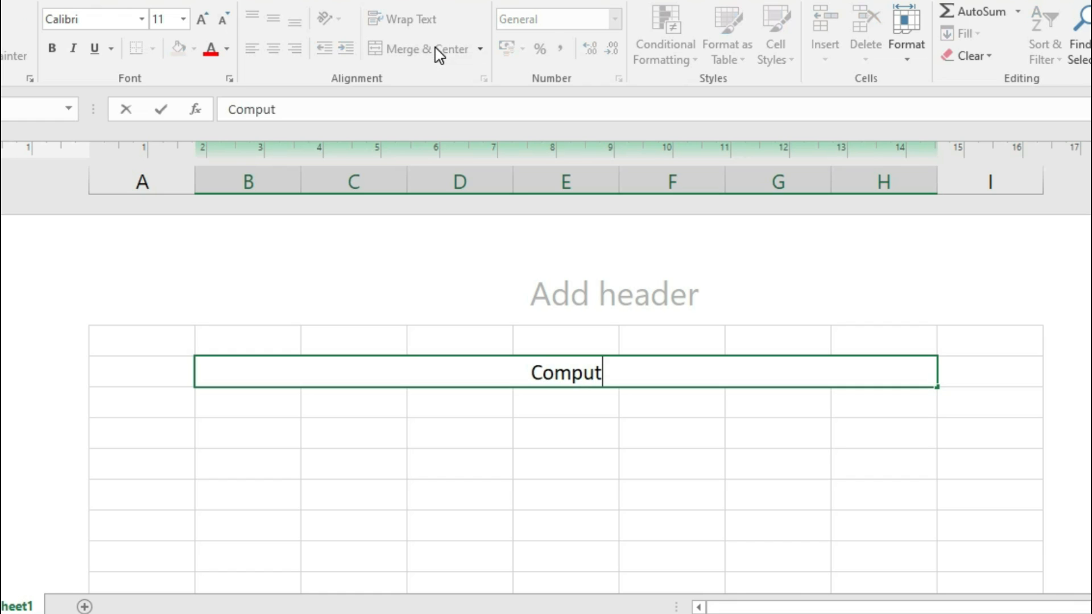
text(er Gya)
key(BackSpace)
text(yan P)
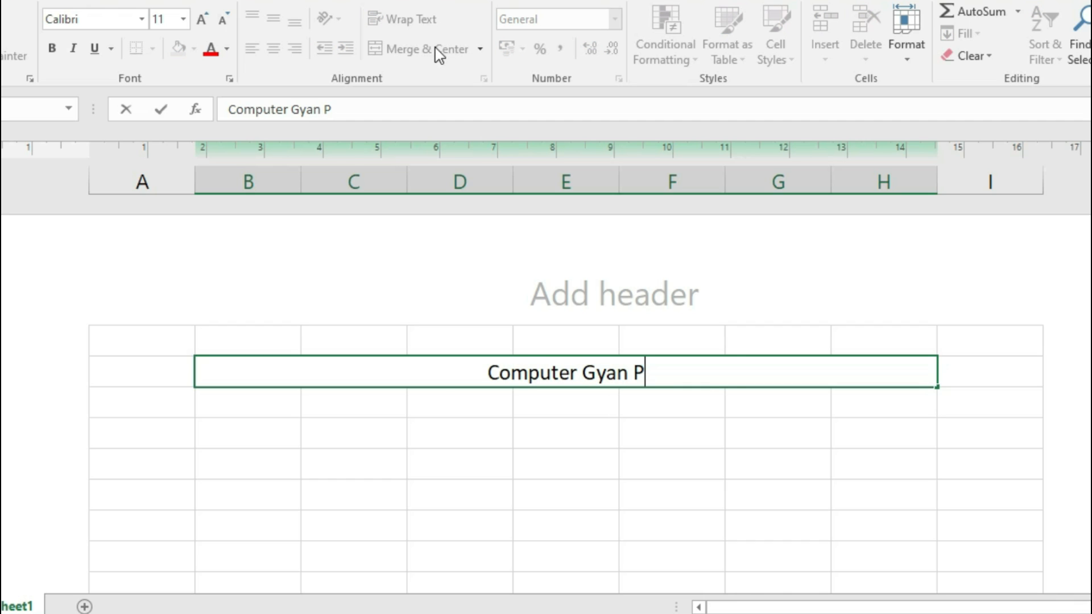
text(rivate Limited Organization)
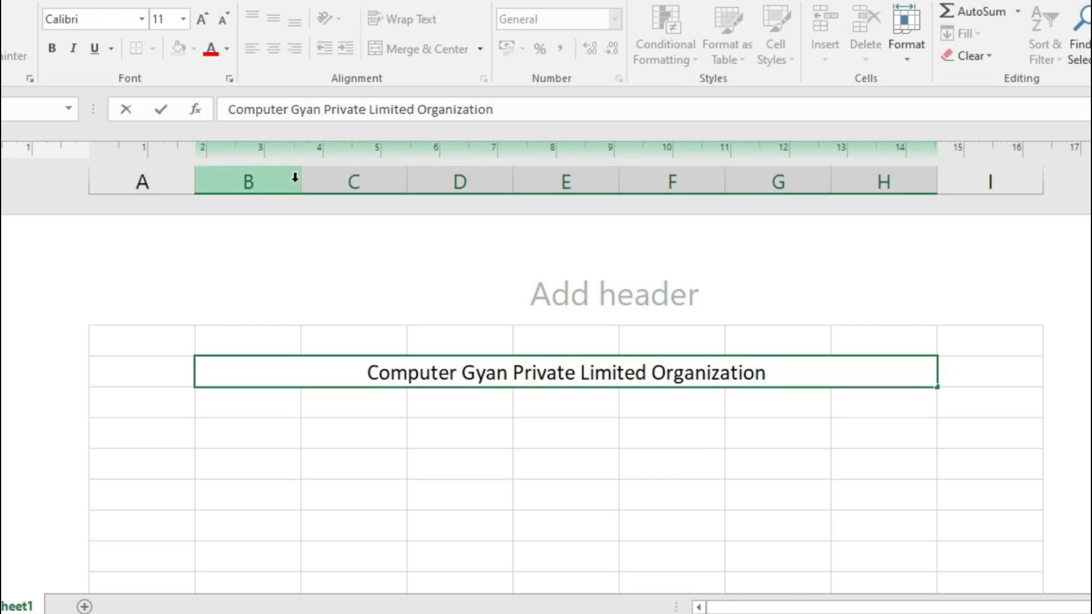
key(Return)
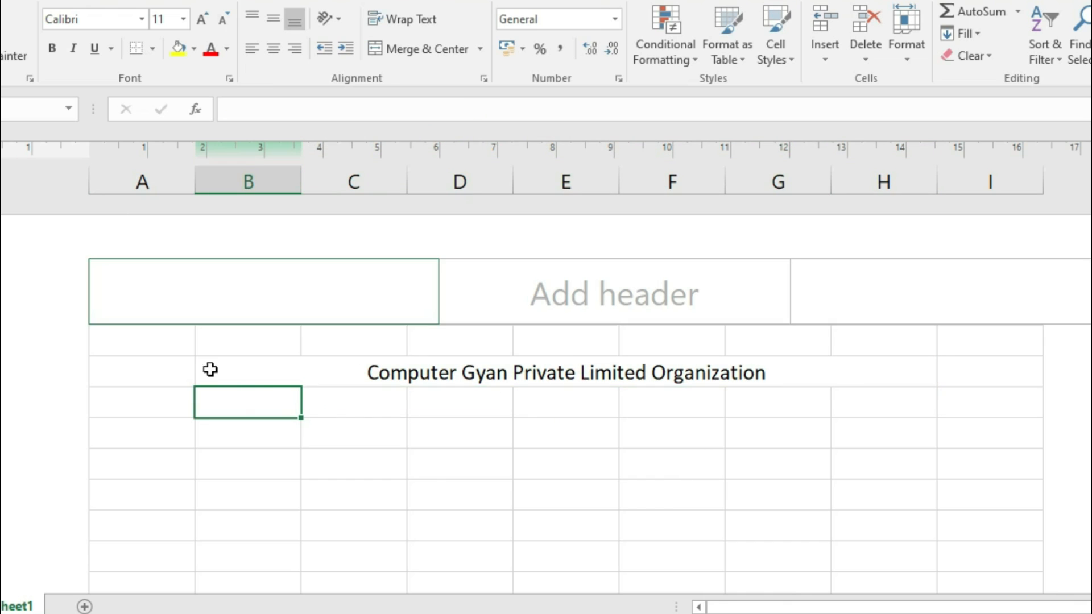
Merge and centre B3:H3 and B4:H4 as separate address rows.
drag(258, 397, 868, 399)
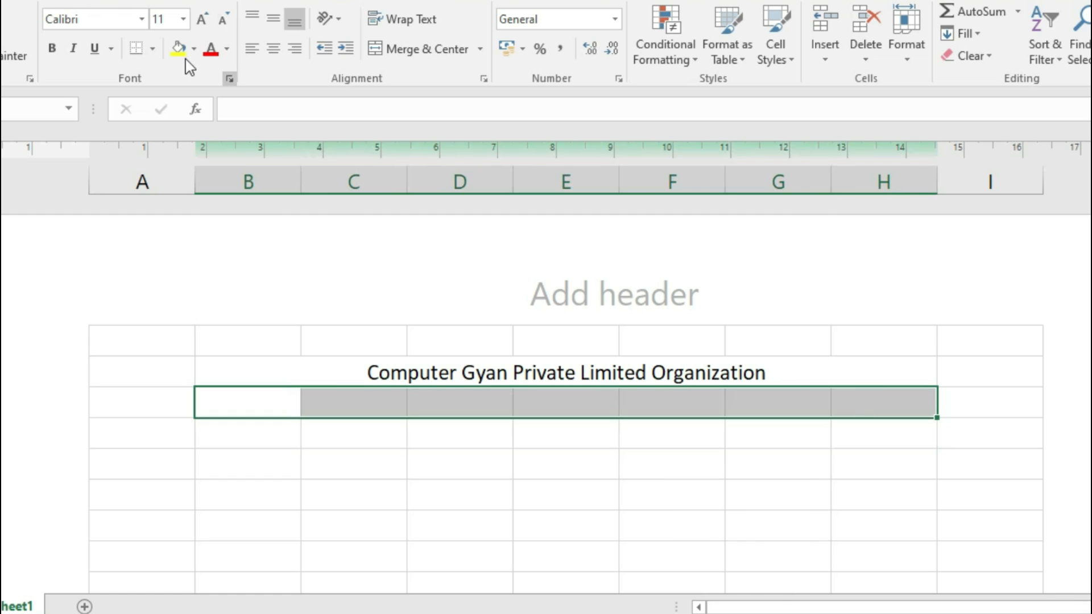
click(392, 49)
drag(235, 433, 879, 424)
click(428, 50)
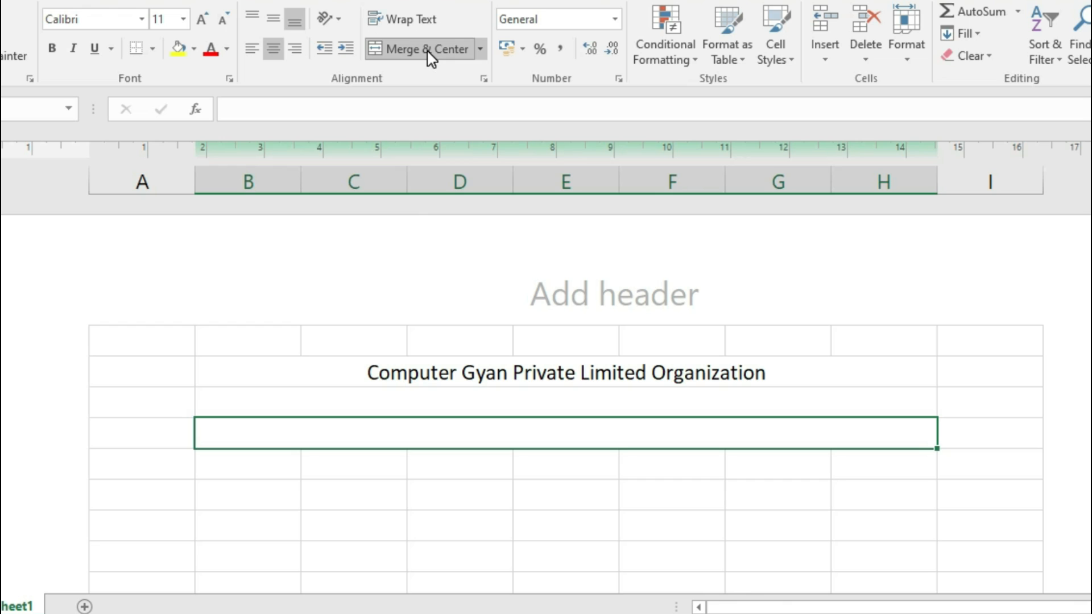
Type the company's street address in row 3 and its city and PIN line in row 4.
click(420, 400)
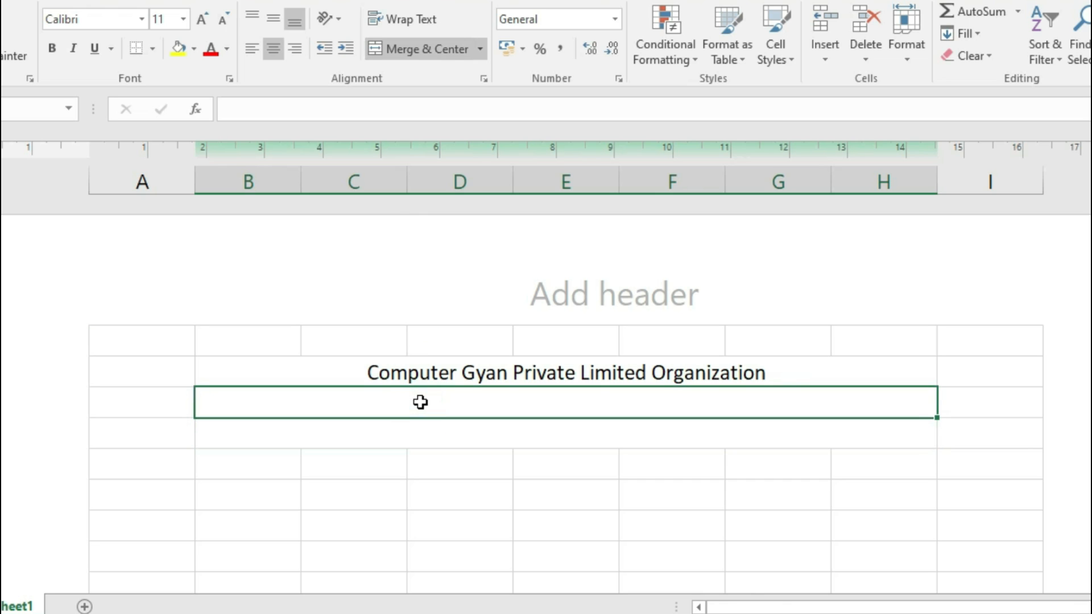
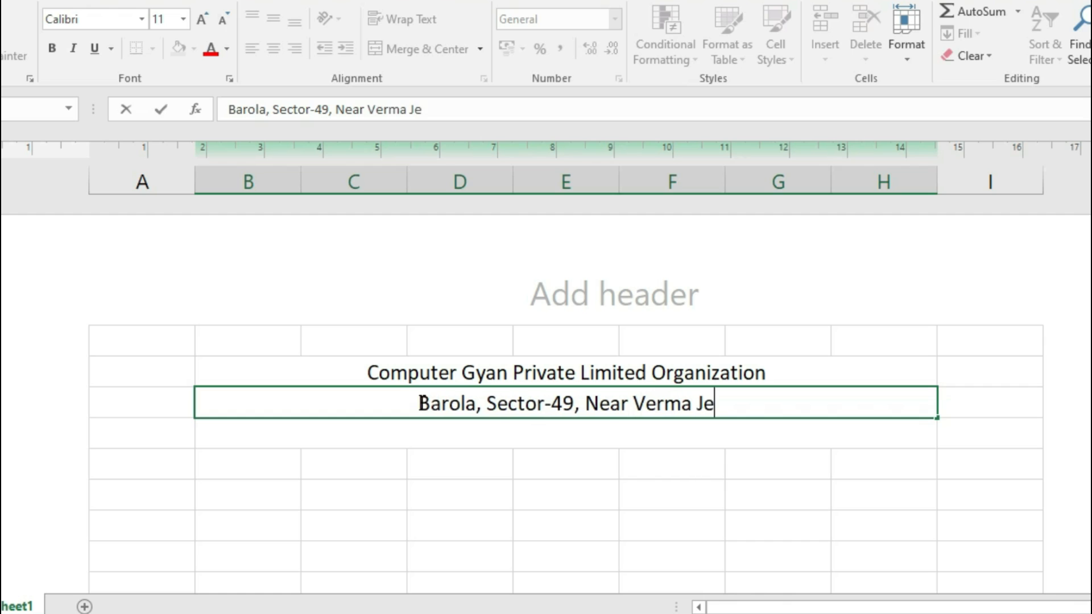
key(Return)
key(BackSpace)
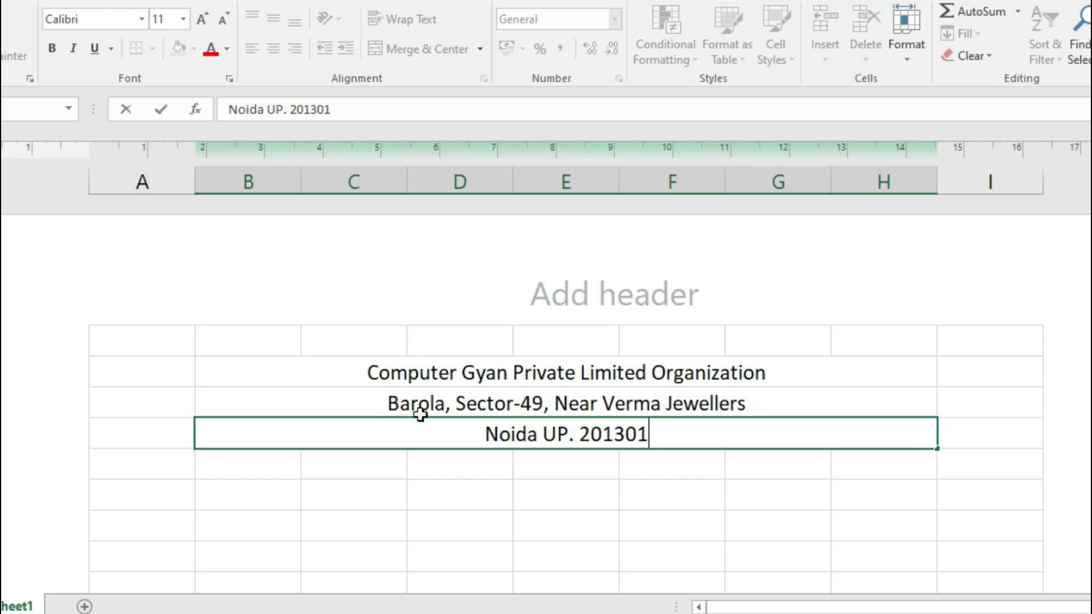
click(452, 364)
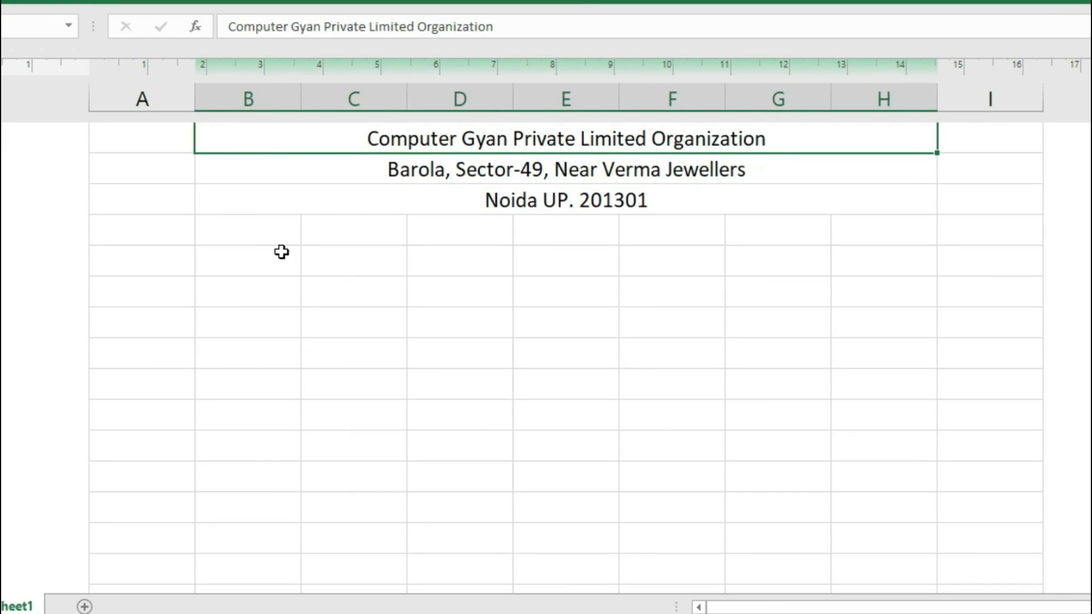
click(270, 256)
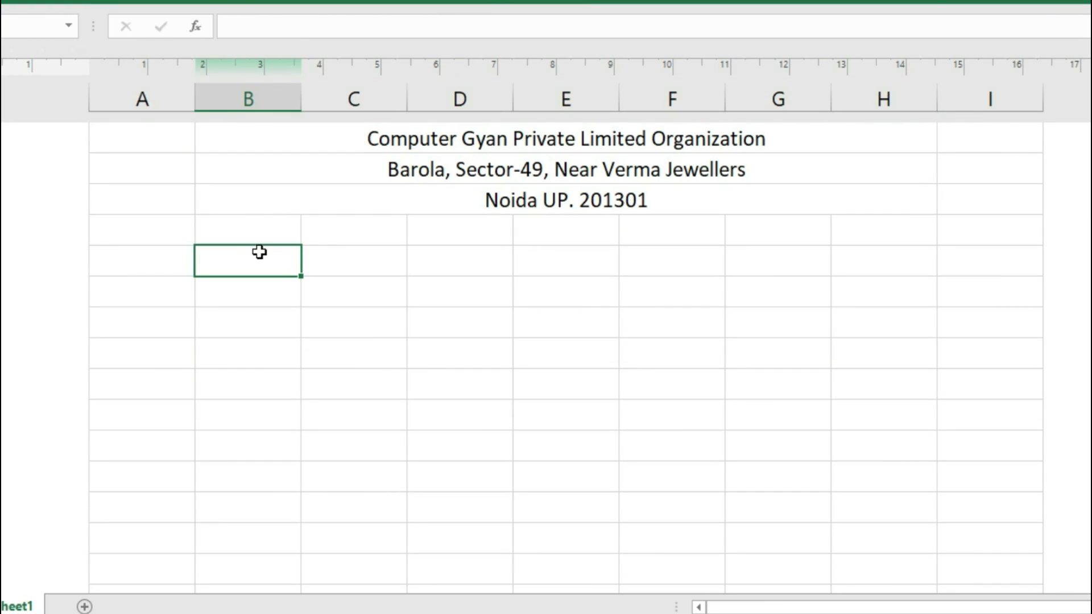
Add 'Employee Id' in B5 and 'Employee Name' in D5, widening columns B to E to fit.
text(Empl)
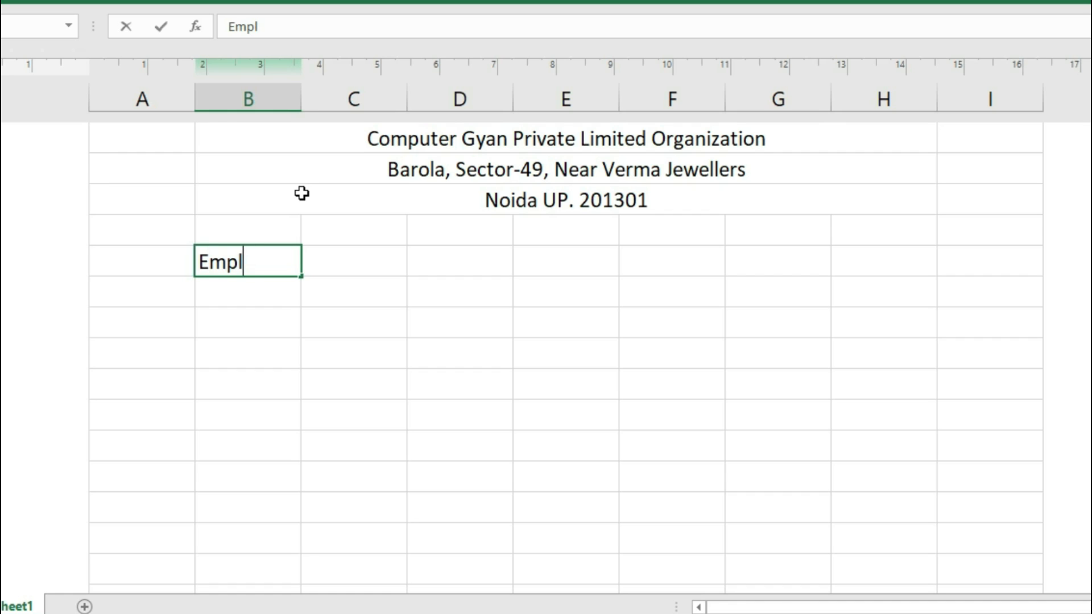
text(oyee Id)
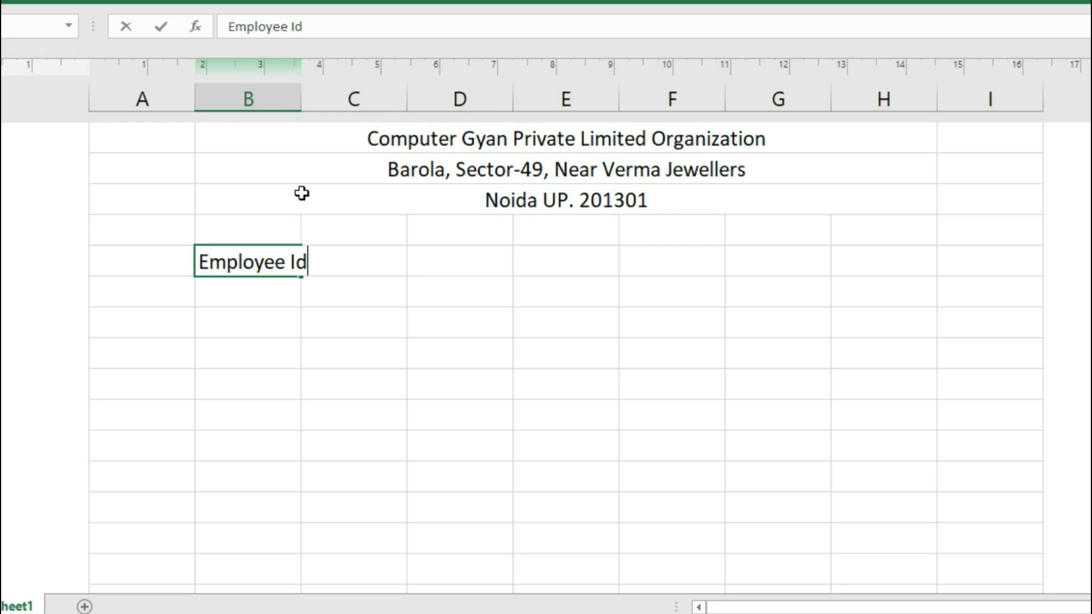
click(299, 100)
double_click(299, 100)
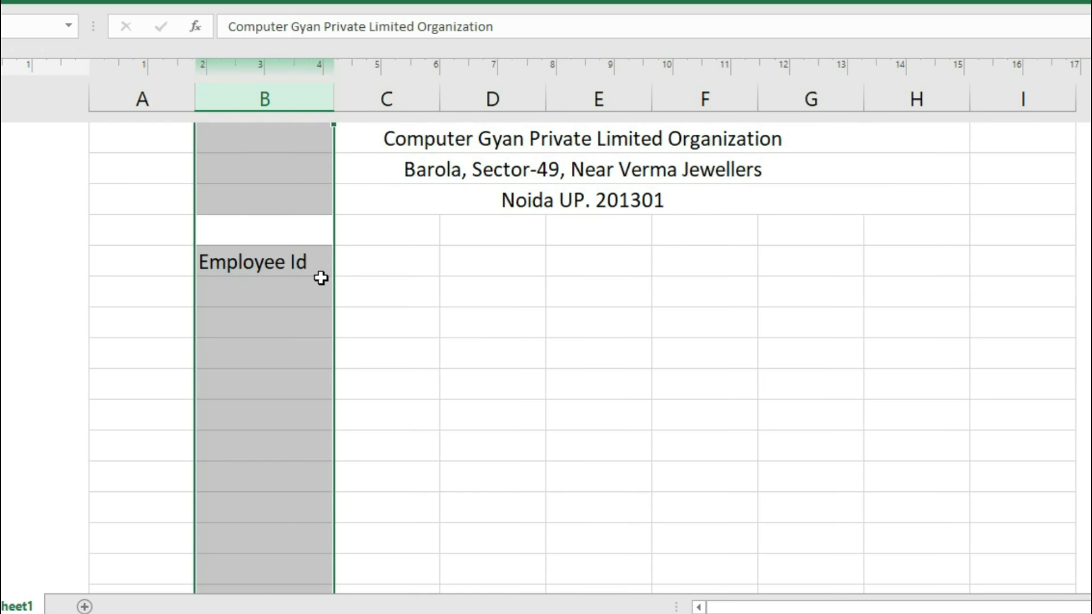
click(380, 265)
drag(438, 100, 513, 137)
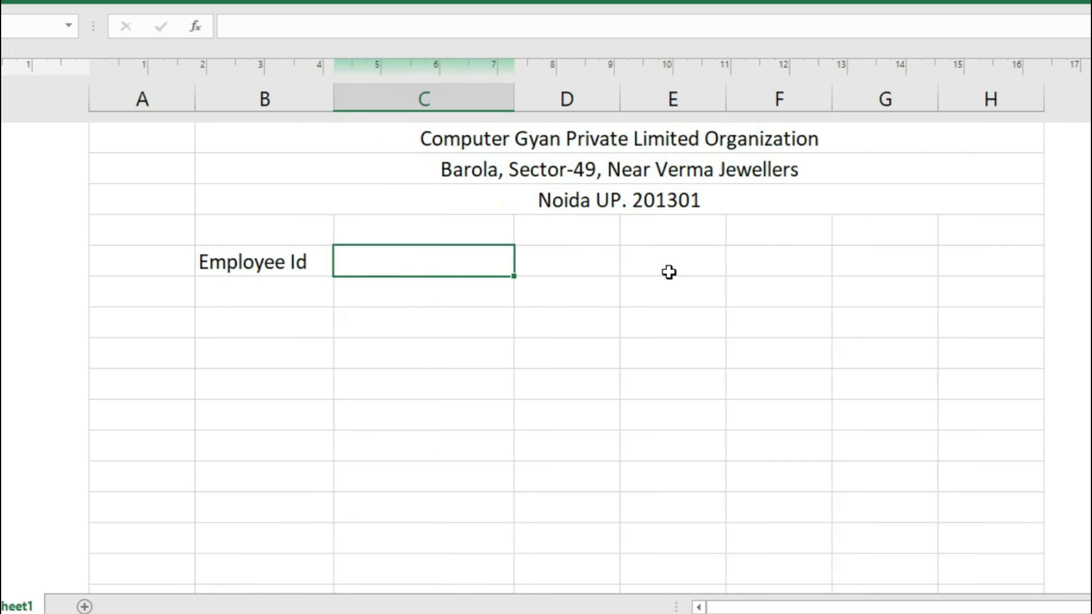
click(595, 258)
text(Employee)
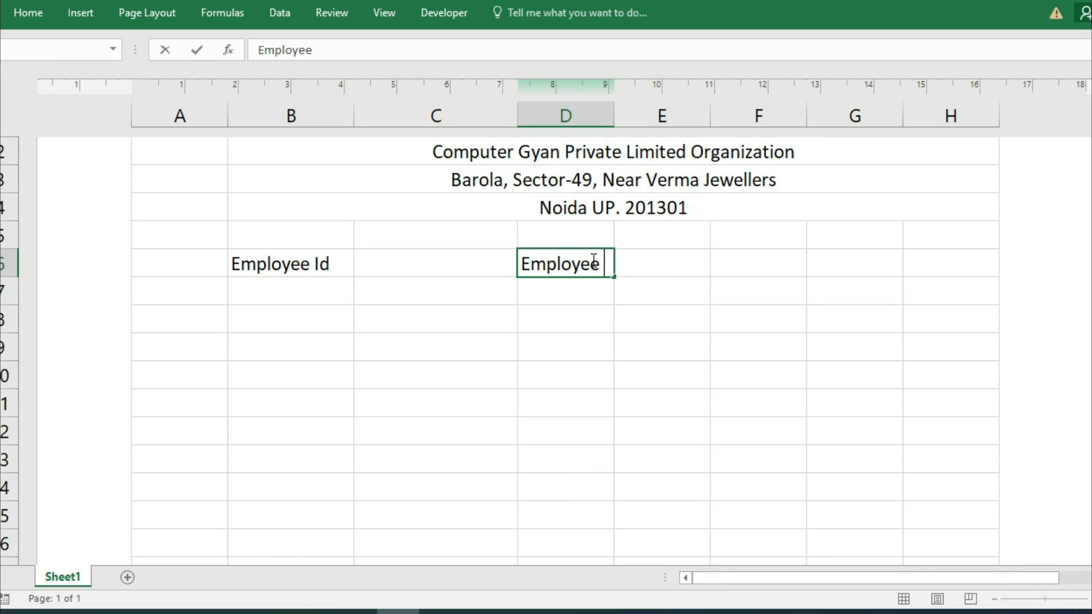
text( Name)
click(609, 115)
drag(613, 116, 669, 115)
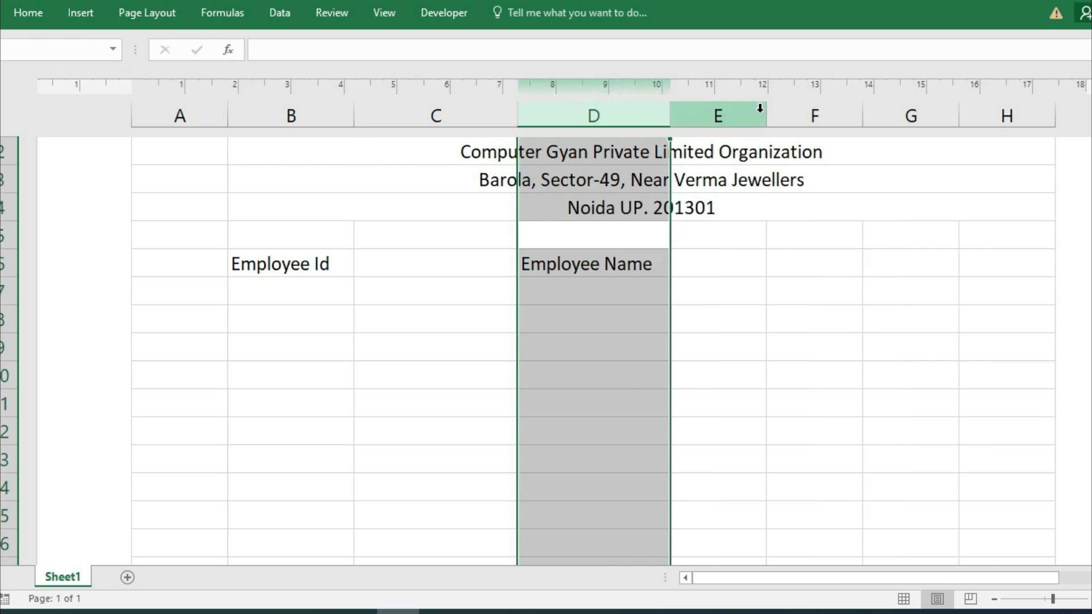
drag(766, 114, 866, 166)
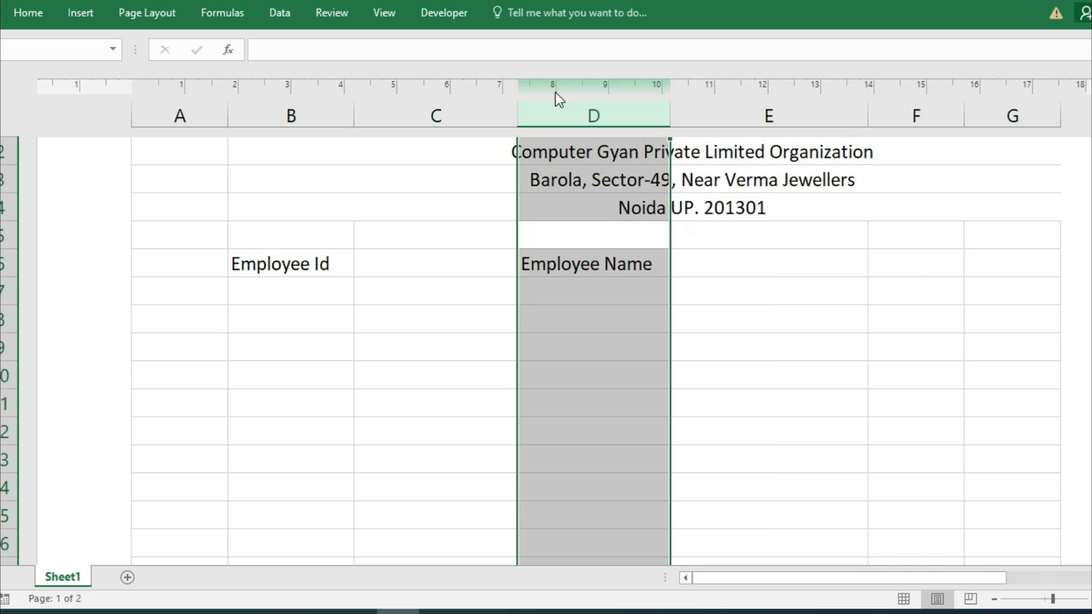
Add the labels 'Designation' in B7 and 'Month of Salary' beside it.
double_click(299, 294)
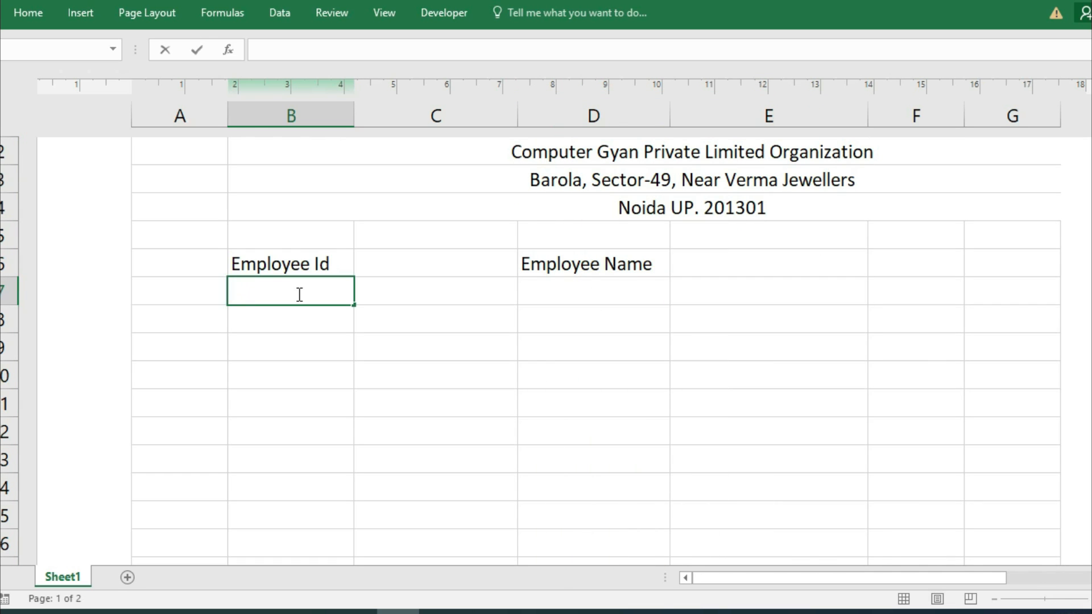
text(Designation)
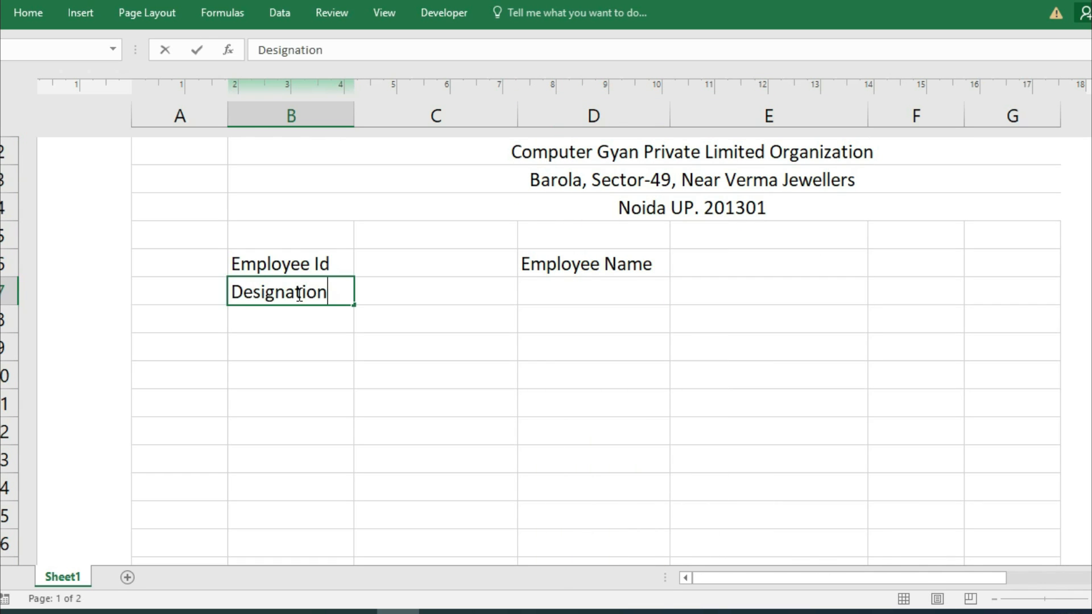
key(Tab)
key(Tab)
text(Month)
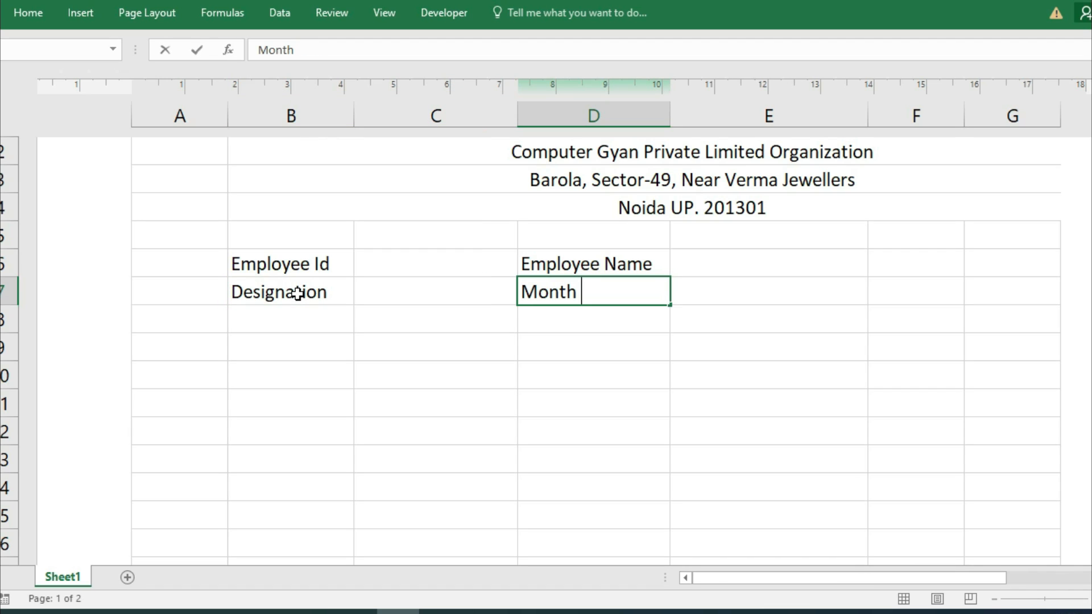
text( of Salary Slip)
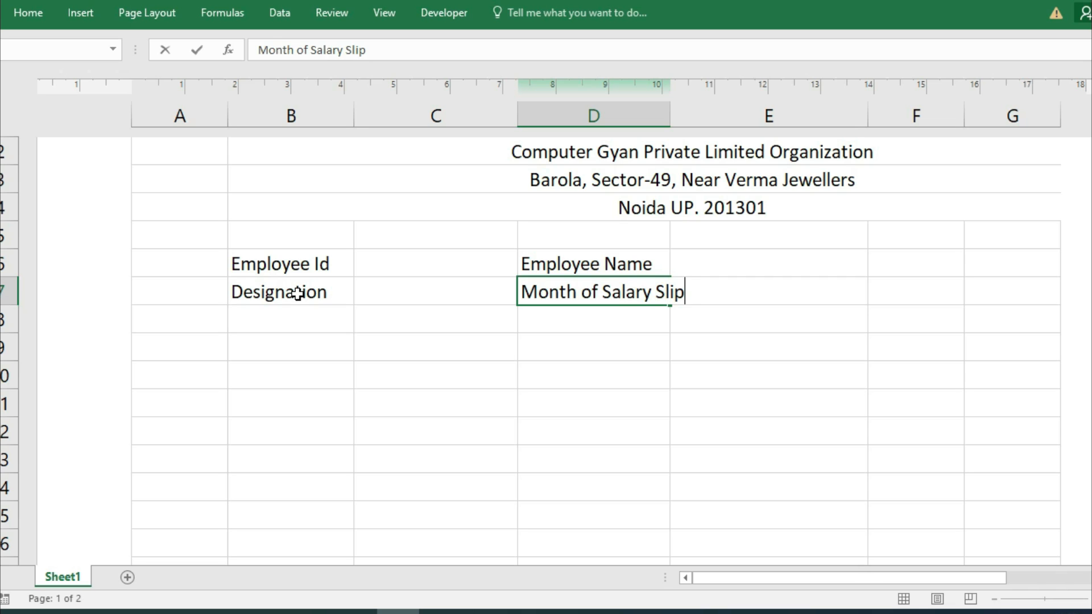
click(674, 113)
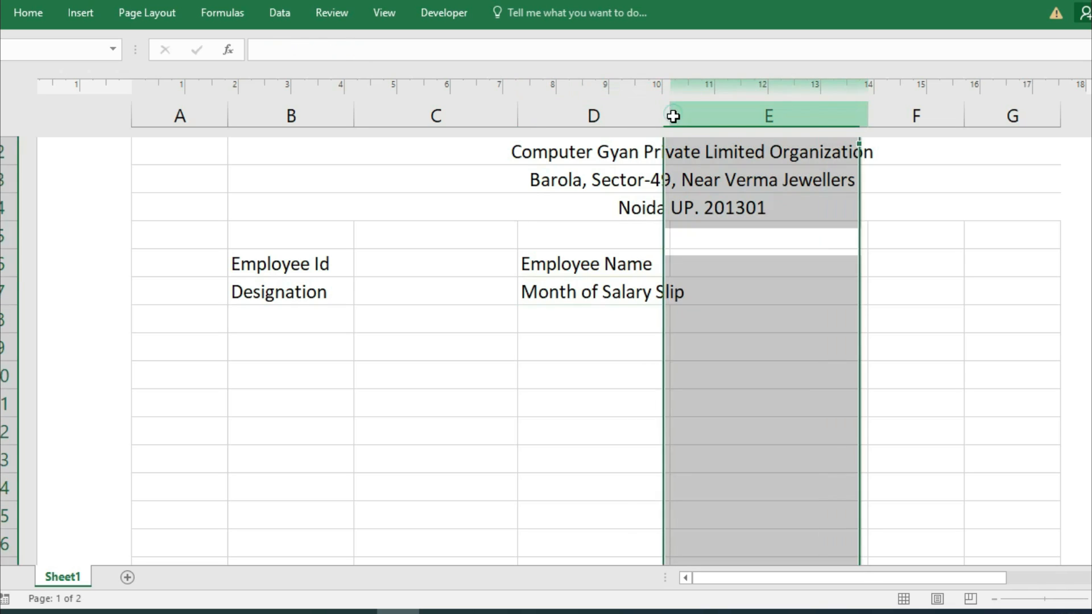
Widen column D for the month label and unmerge the three header rows.
drag(665, 113, 707, 115)
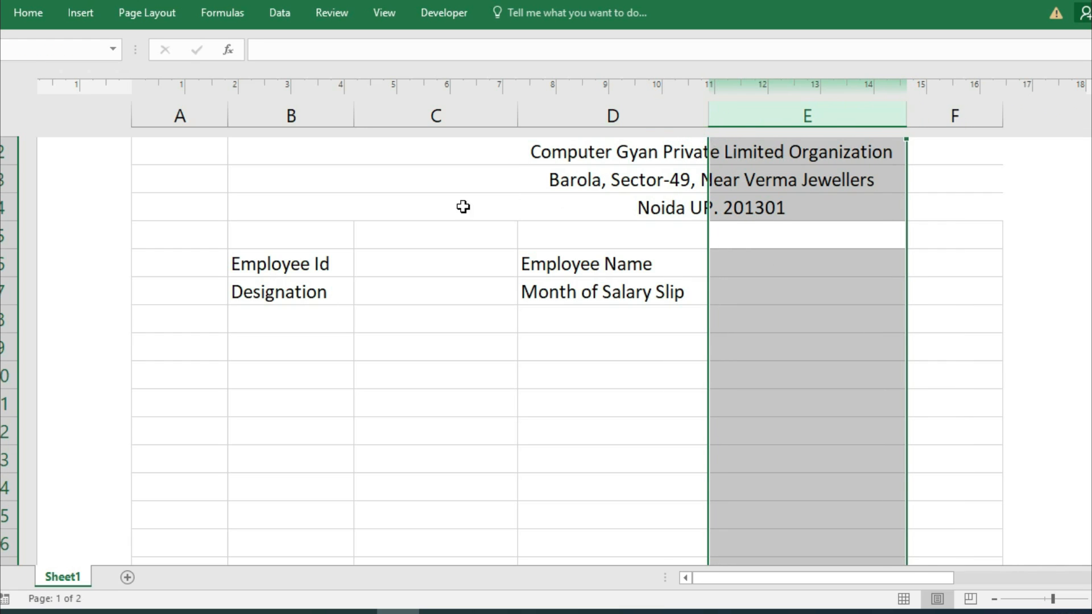
drag(354, 154, 605, 197)
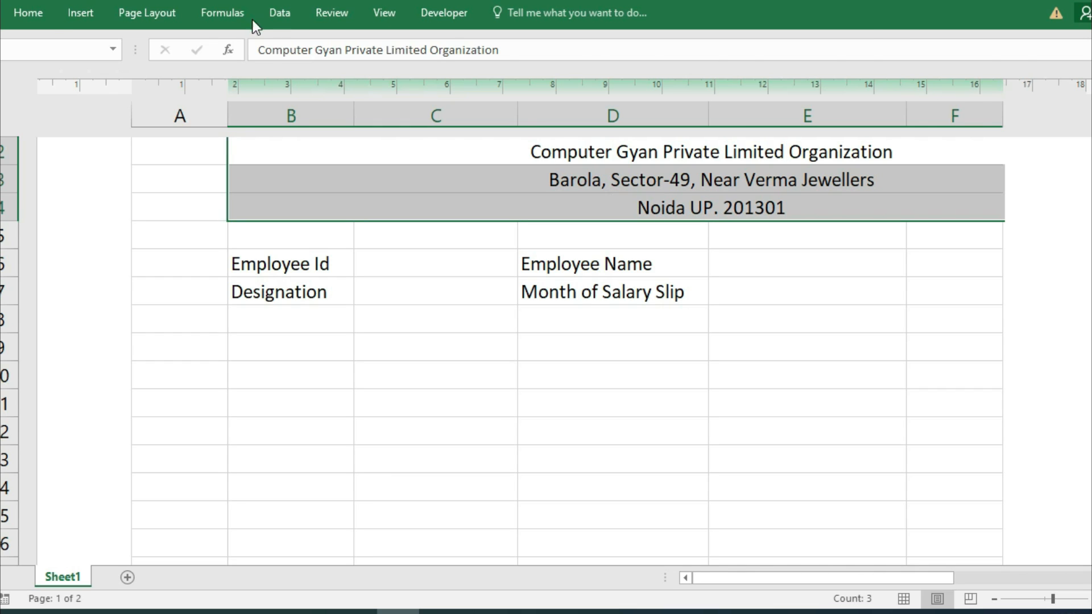
click(28, 12)
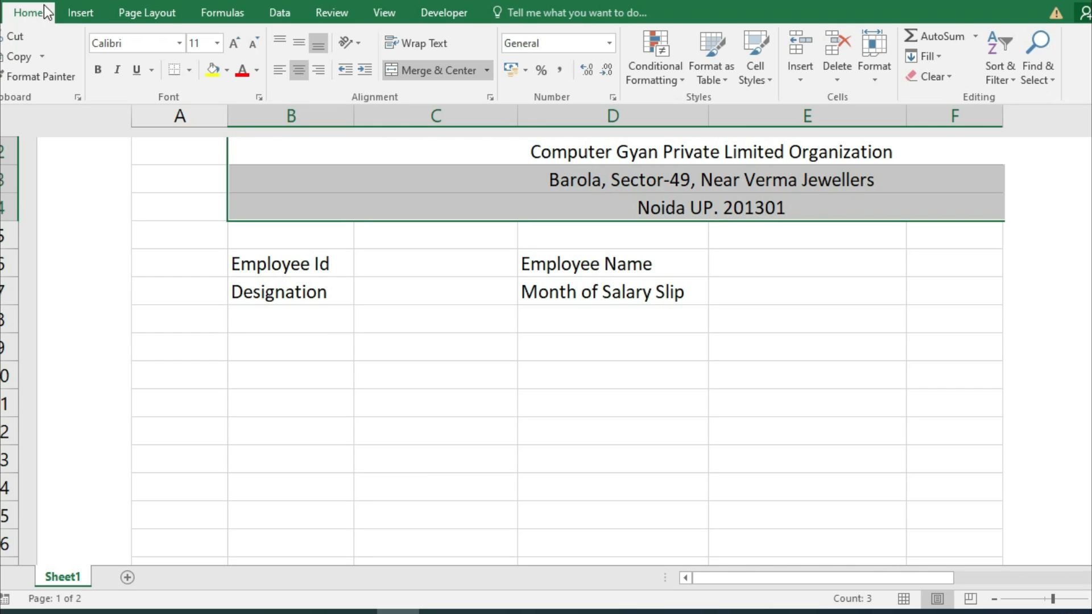
click(486, 70)
click(470, 151)
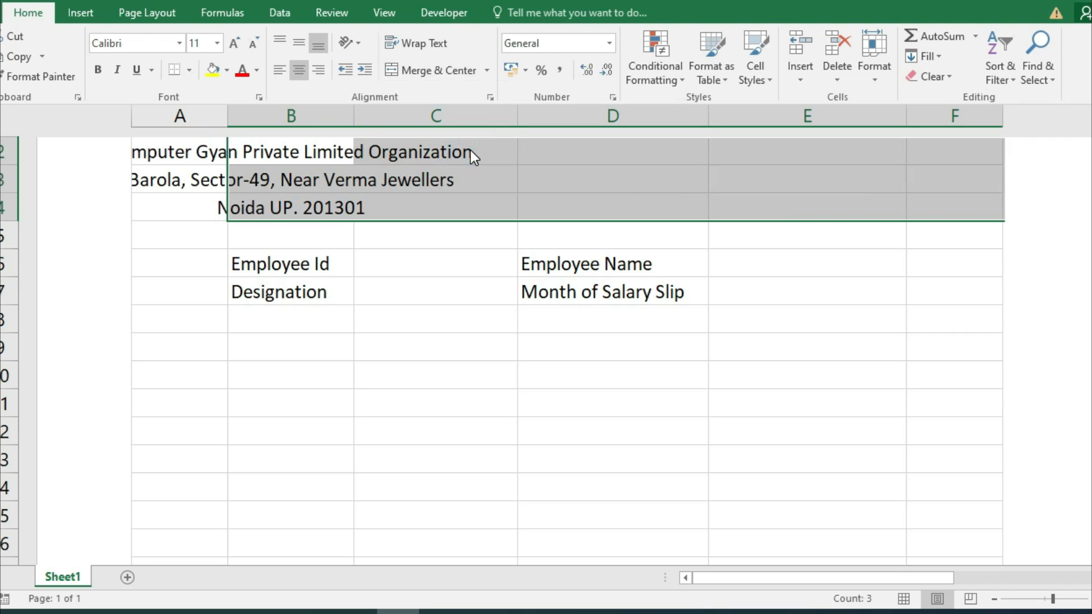
click(188, 151)
Merge each header row across columns B to E with Merge Across.
drag(291, 151, 757, 195)
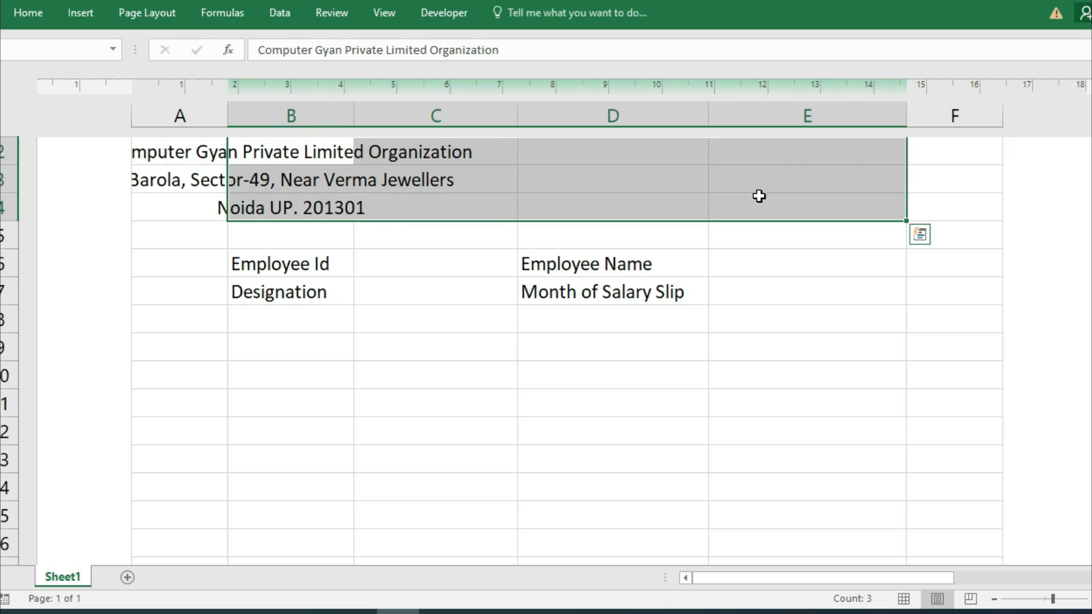
click(37, 16)
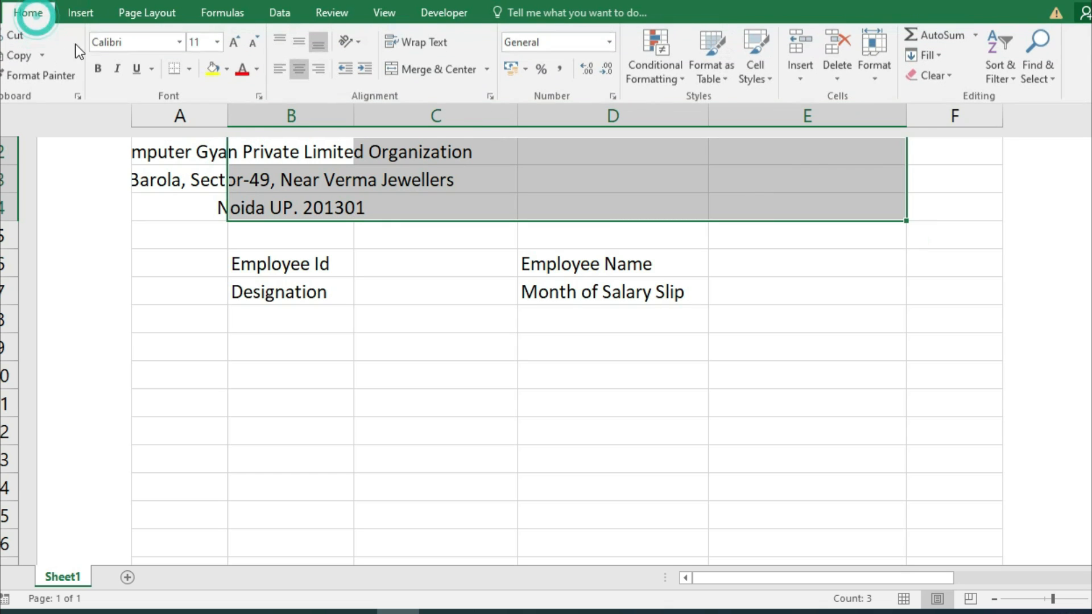
click(486, 71)
click(455, 114)
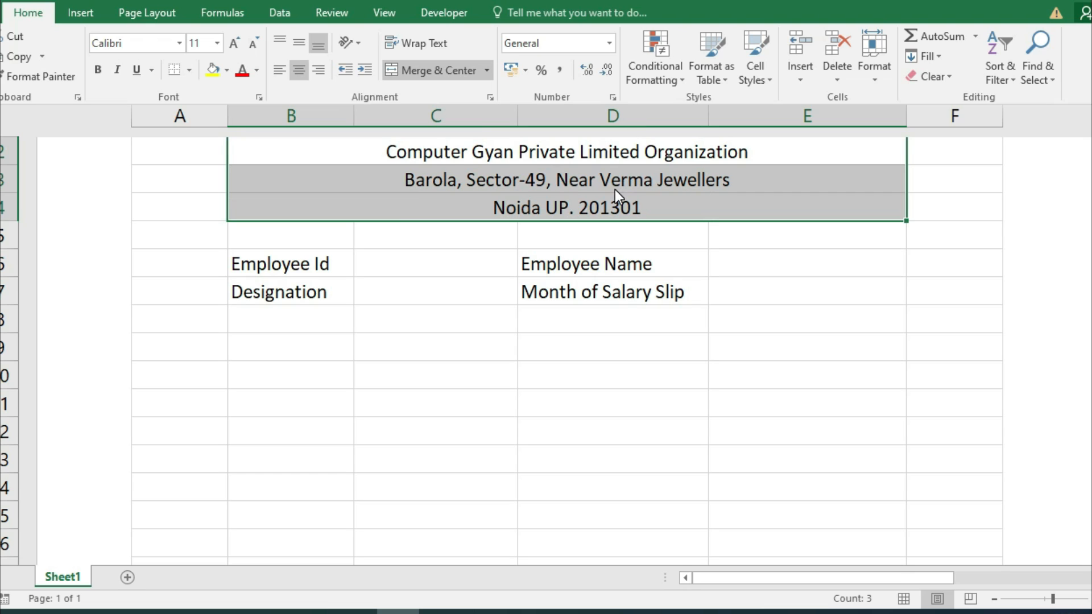
click(316, 338)
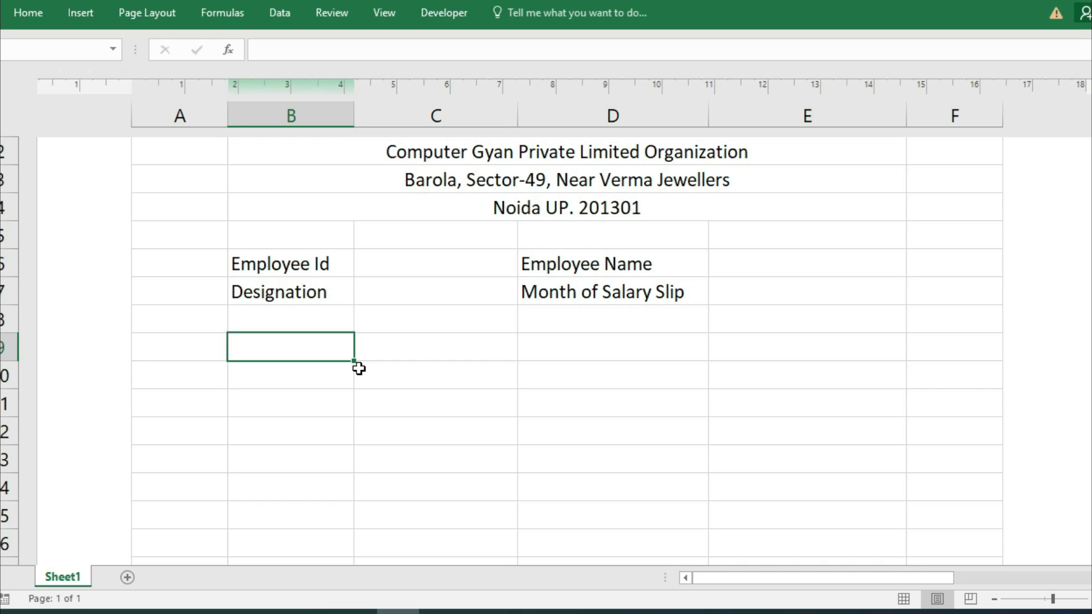
Merge and centre B9:C9 and enter the heading INCOME.
drag(325, 351, 398, 346)
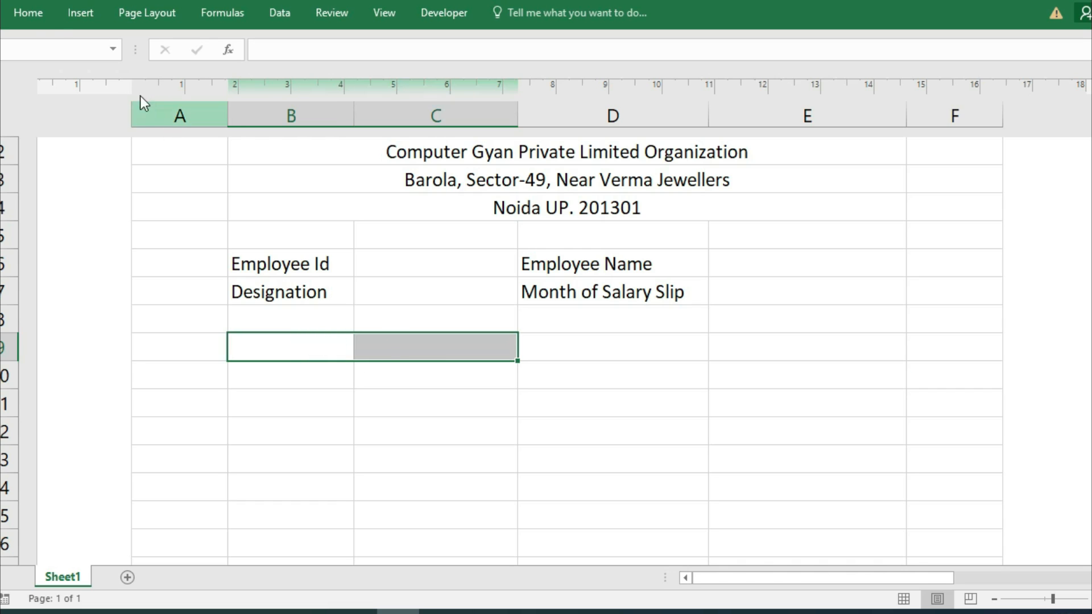
click(28, 13)
click(401, 73)
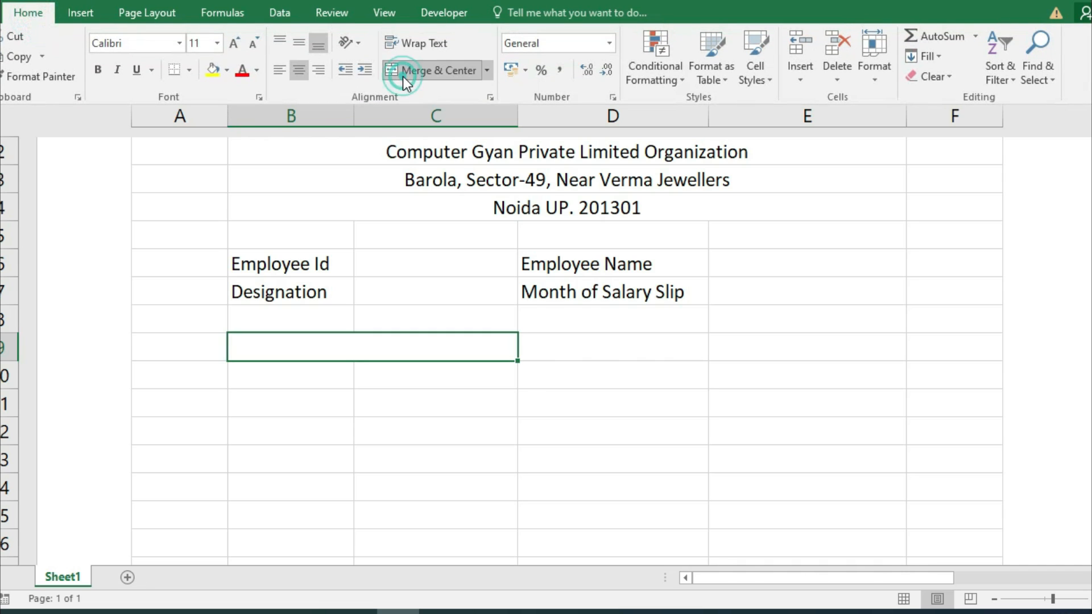
click(339, 337)
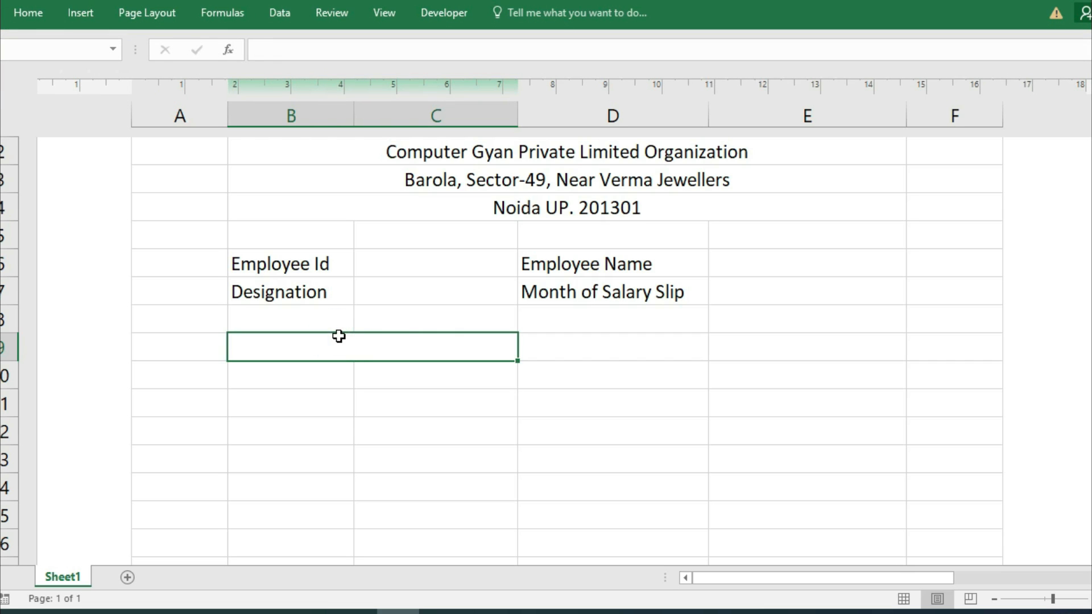
text(INCOME)
key(Tab)
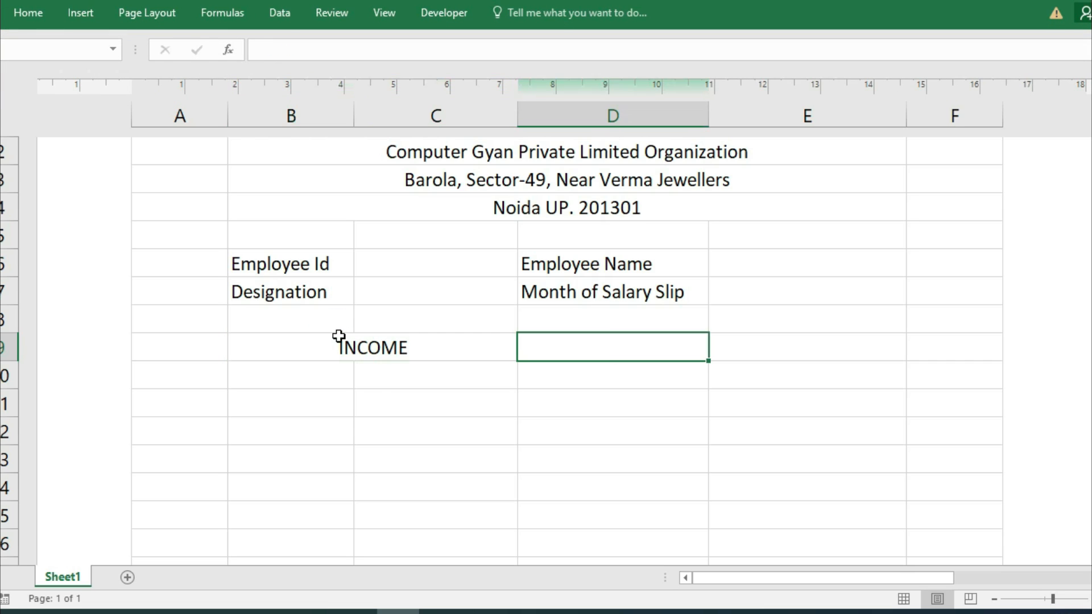
Merge and centre D9:E9 and enter the heading DEDUCTION.
drag(600, 346, 726, 343)
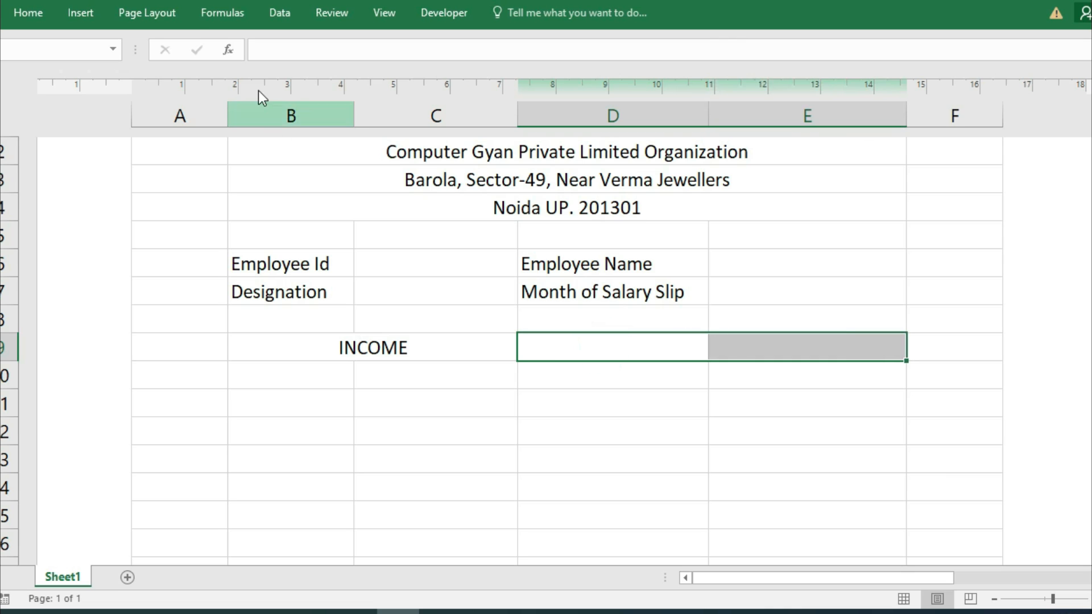
click(35, 11)
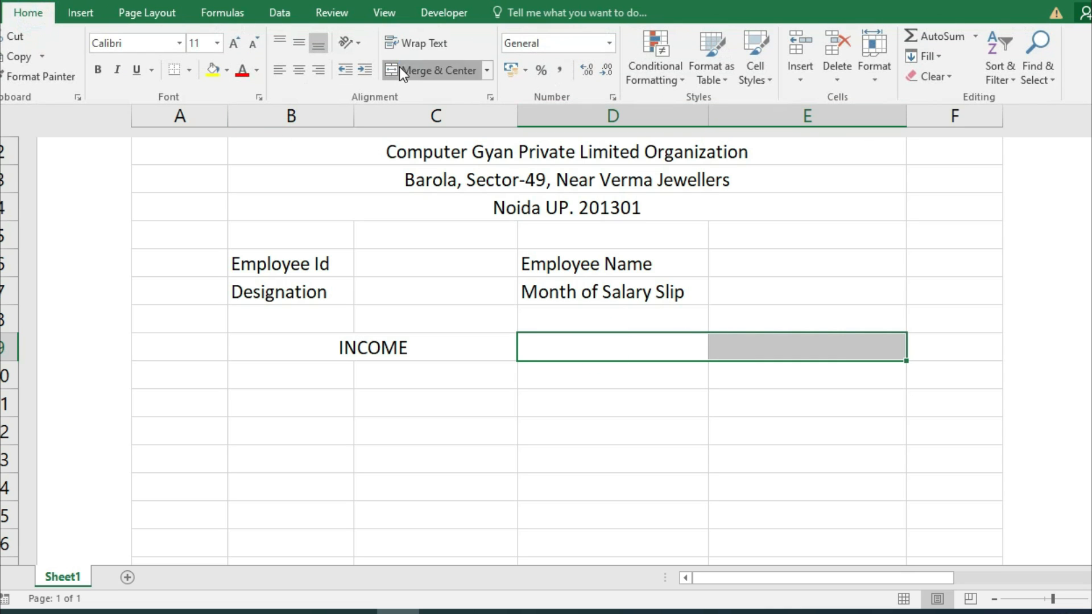
click(400, 68)
click(547, 341)
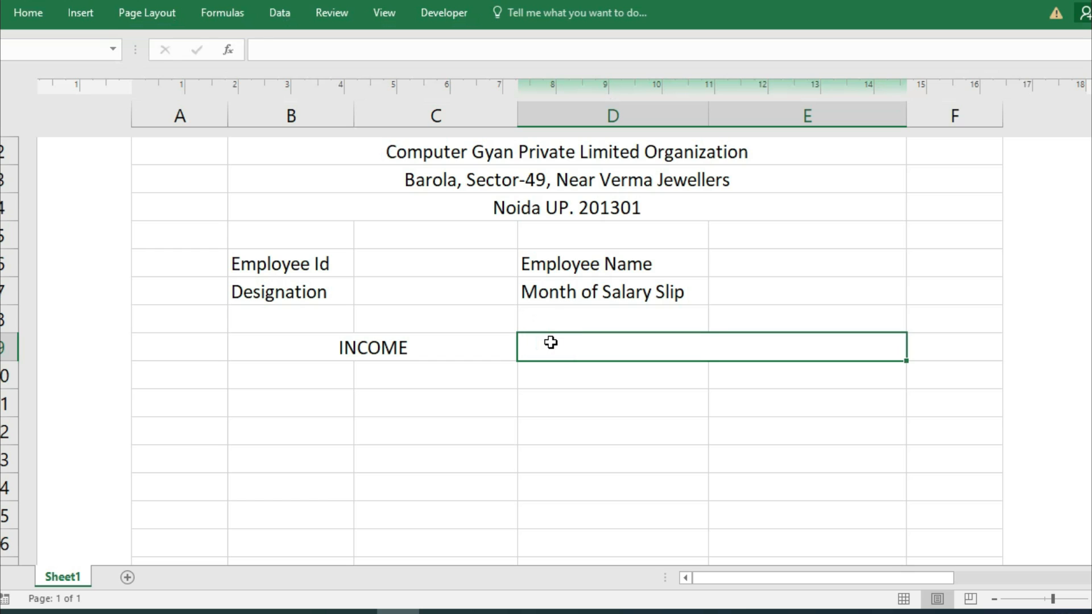
text(dE)
key(BackSpace)
key(BackSpace)
text(DEDUC)
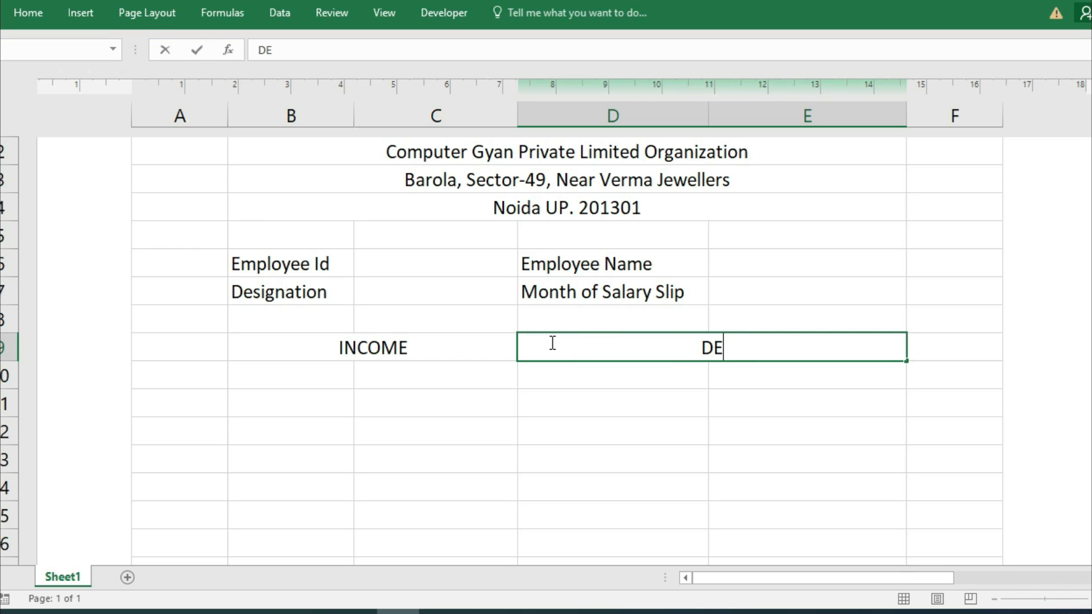
text(TION)
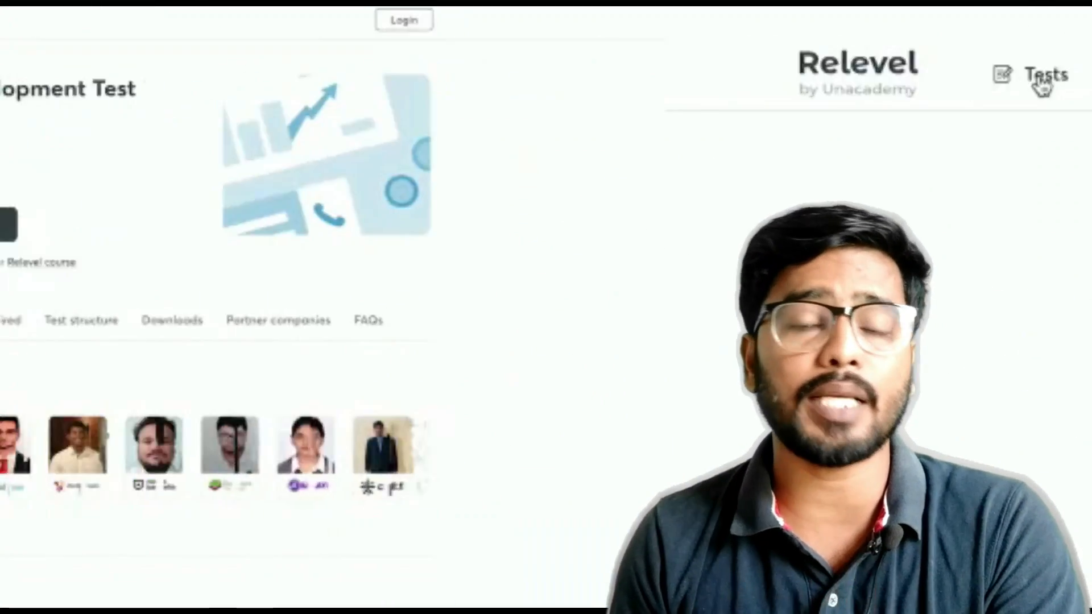
Scroll the Relevel tests list, then go to Courses and browse the Fullstack and Frontend course cards.
scroll(311, 596, down, 3)
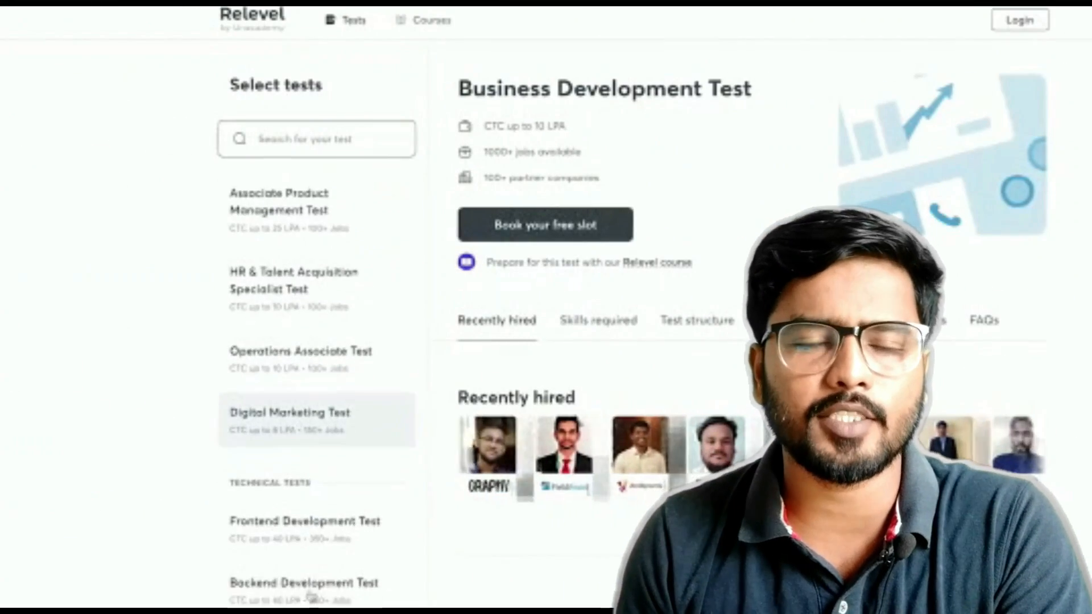
scroll(311, 596, down, 3)
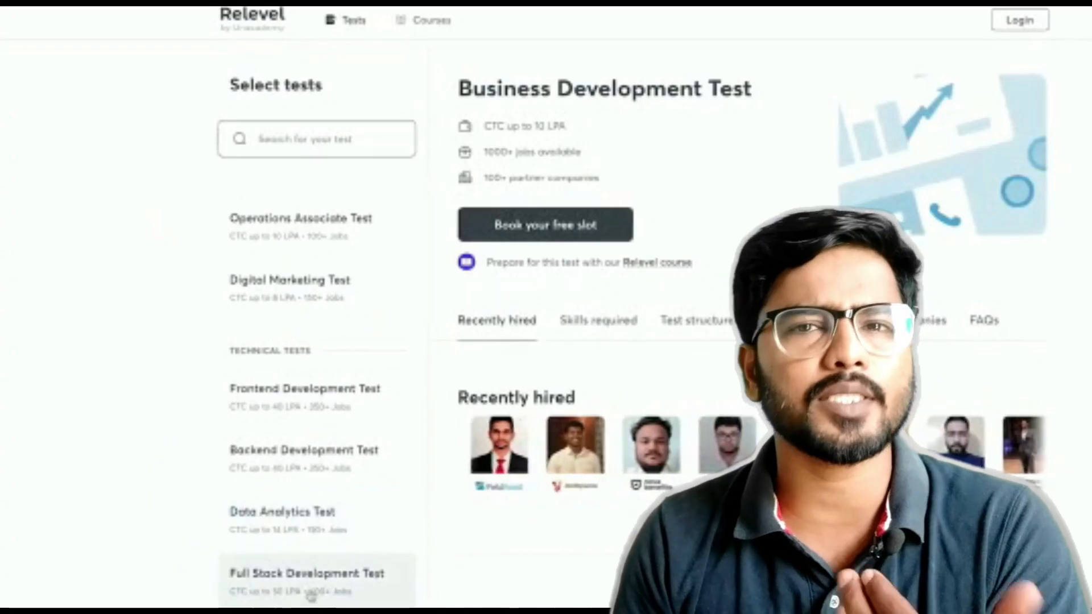
click(431, 21)
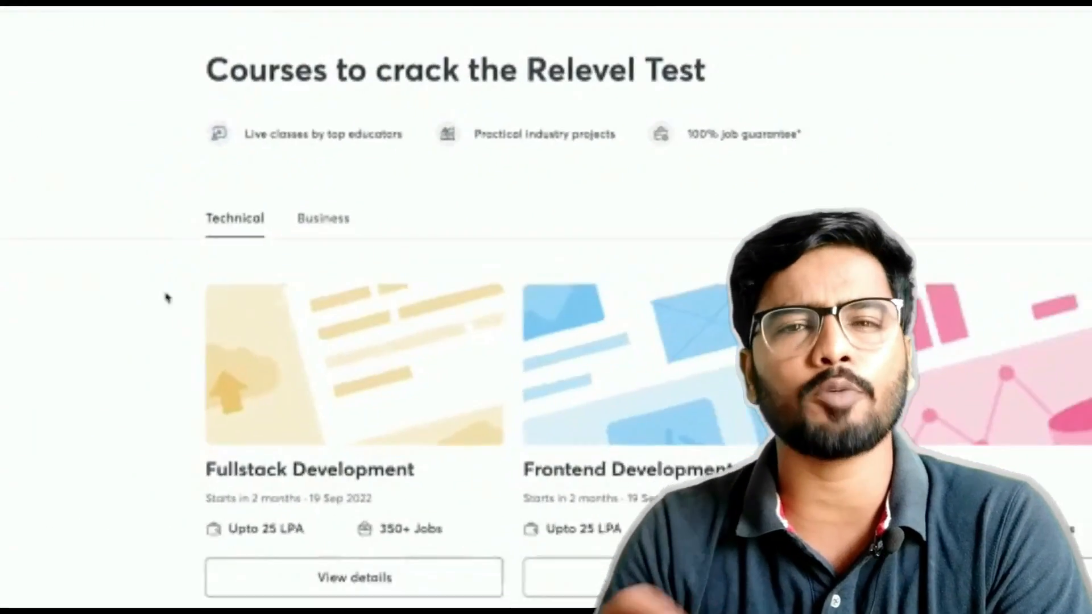
scroll(117, 447, down, 3)
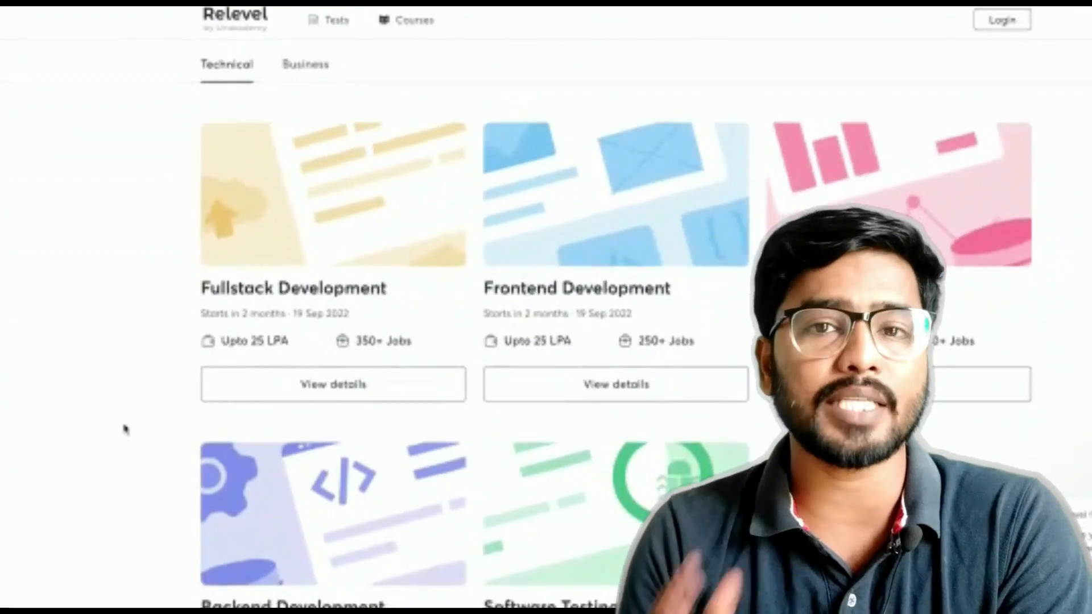
scroll(125, 429, down, 1)
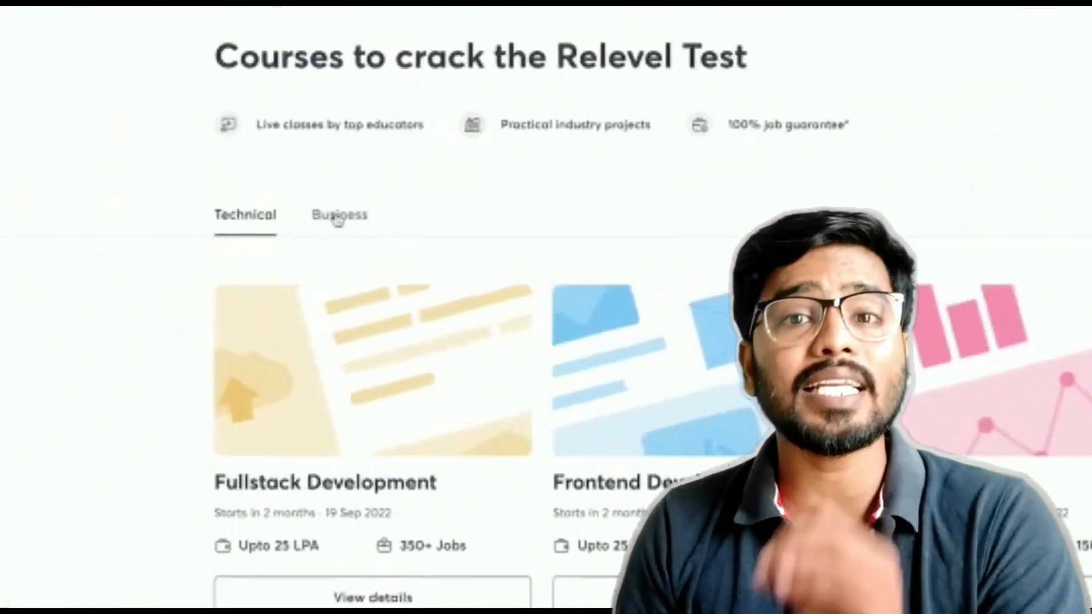
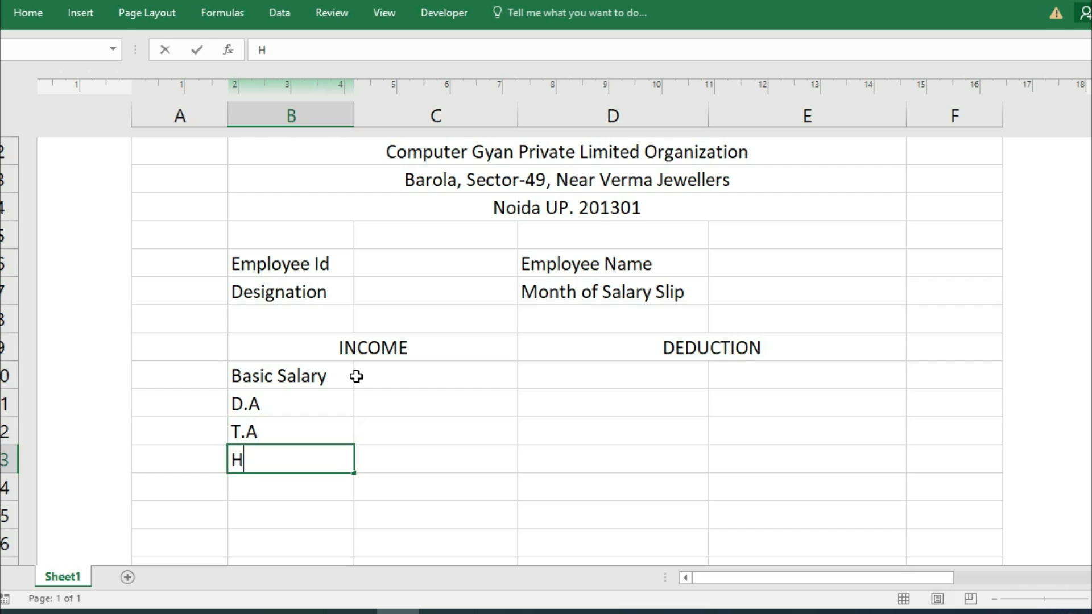
Add the income labels H.R.A in B13 and Gross Pay in B14.
text(A)
key(Return)
text(Gro)
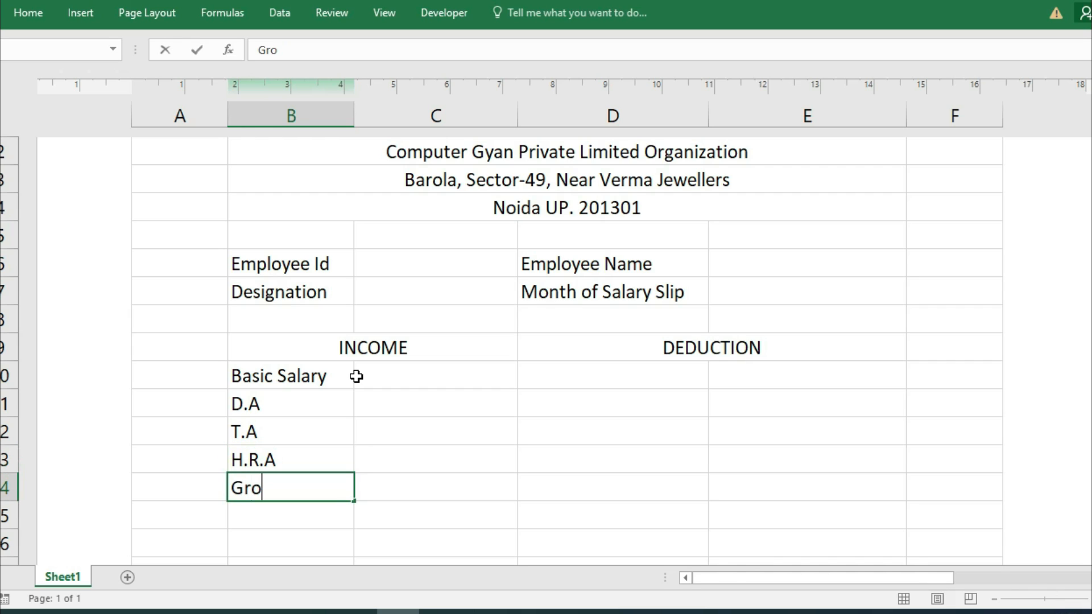
text(ss Pay)
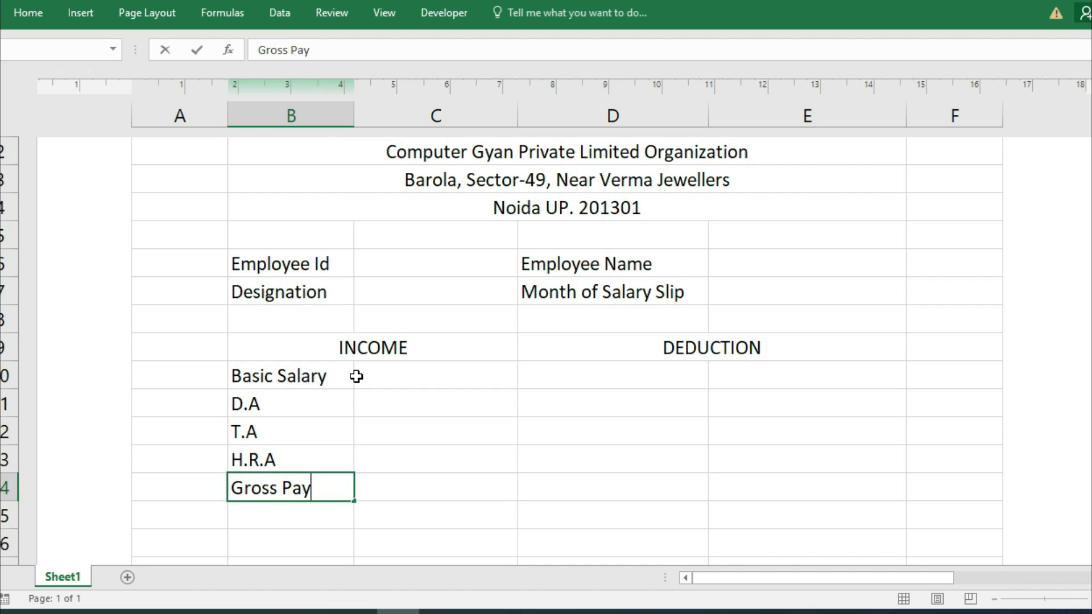
click(675, 381)
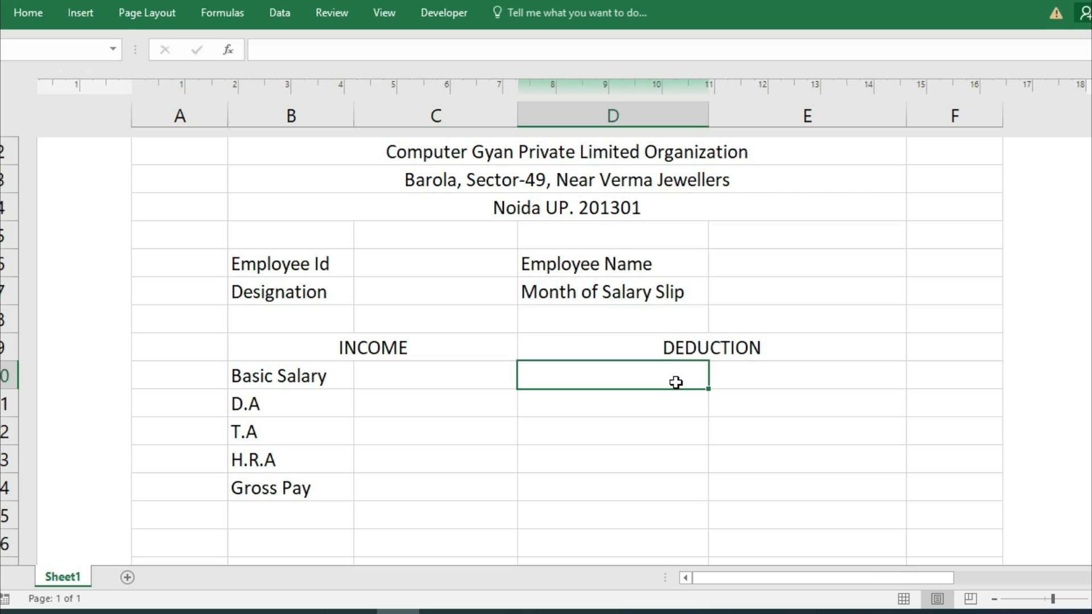
List PF, Loan, ESI and Tax in D10:D13 under DEDUCTION.
text(PF)
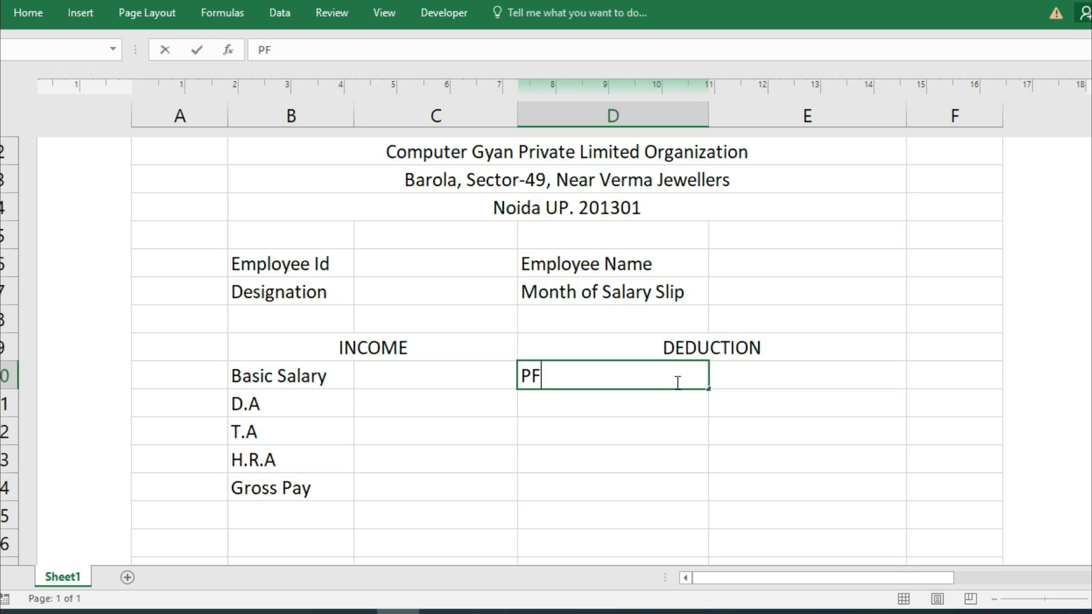
key(Return)
text(Loan)
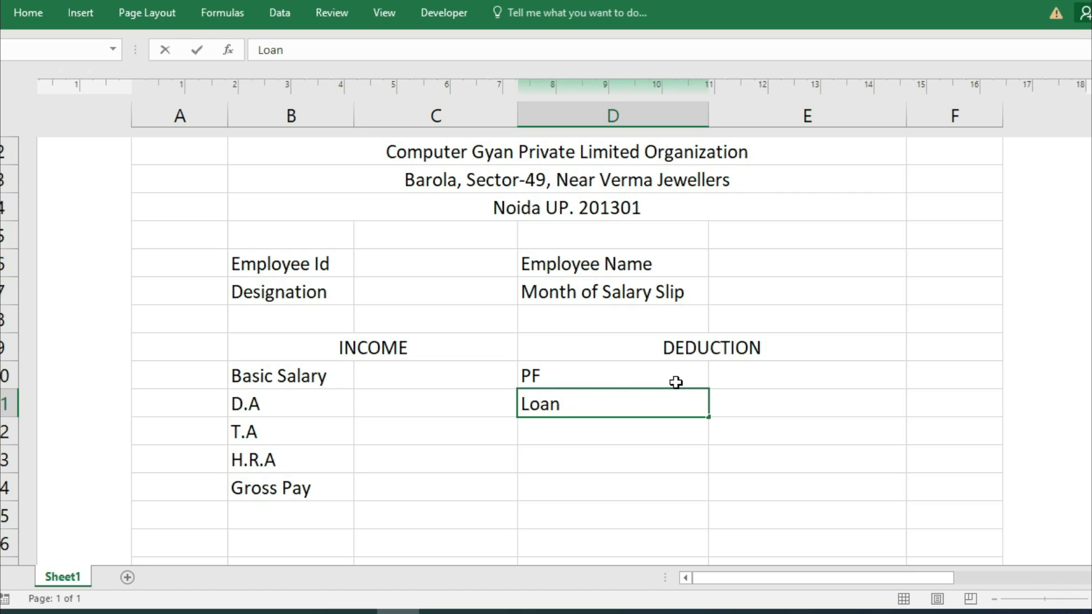
key(Return)
text(T)
key(BackSpace)
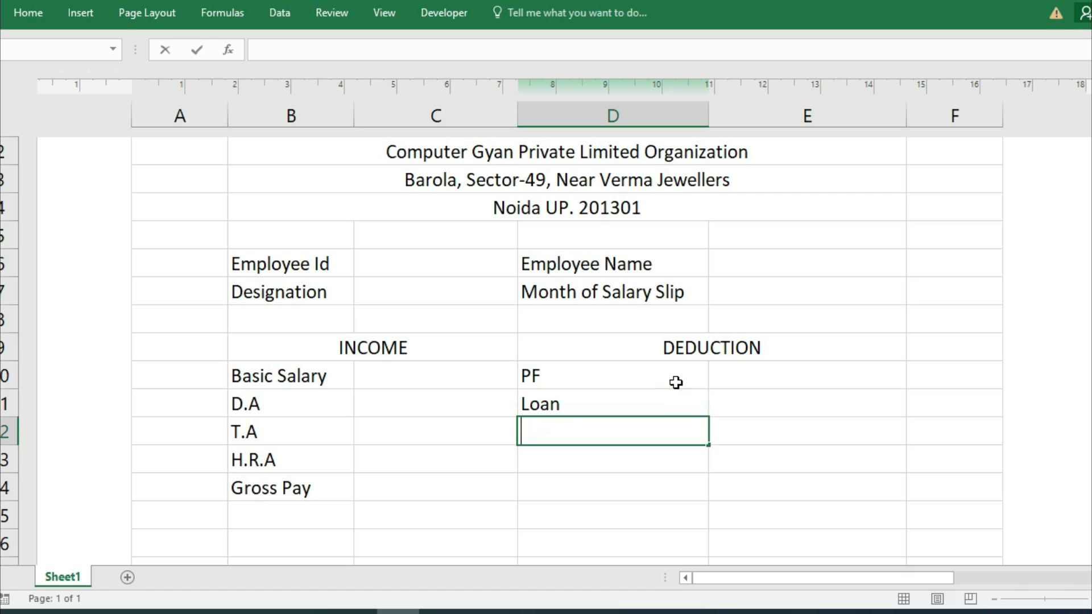
text(ESI)
key(Return)
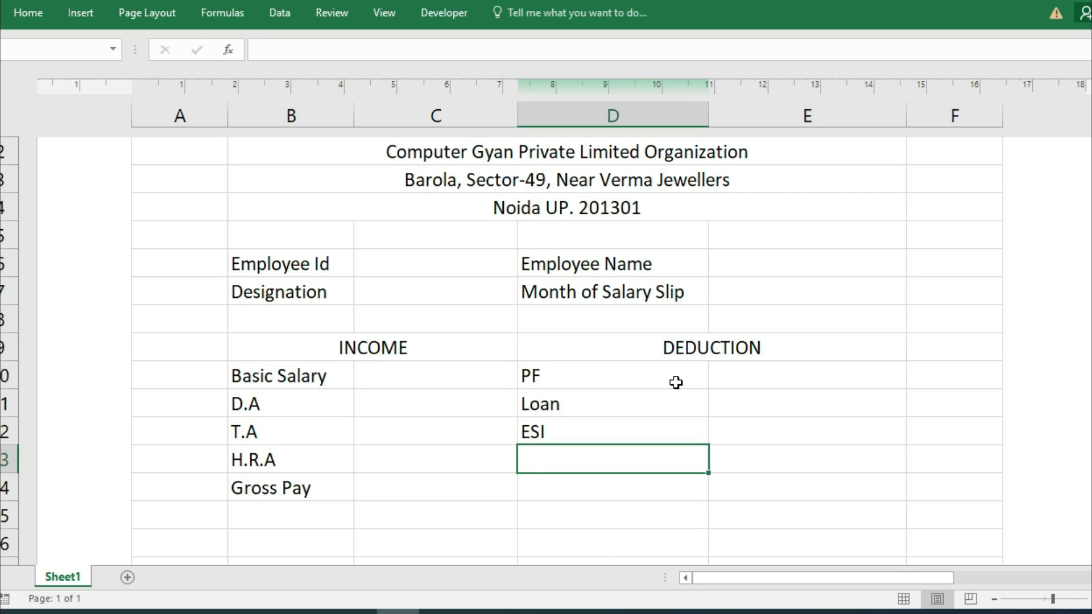
text(Tax)
key(Return)
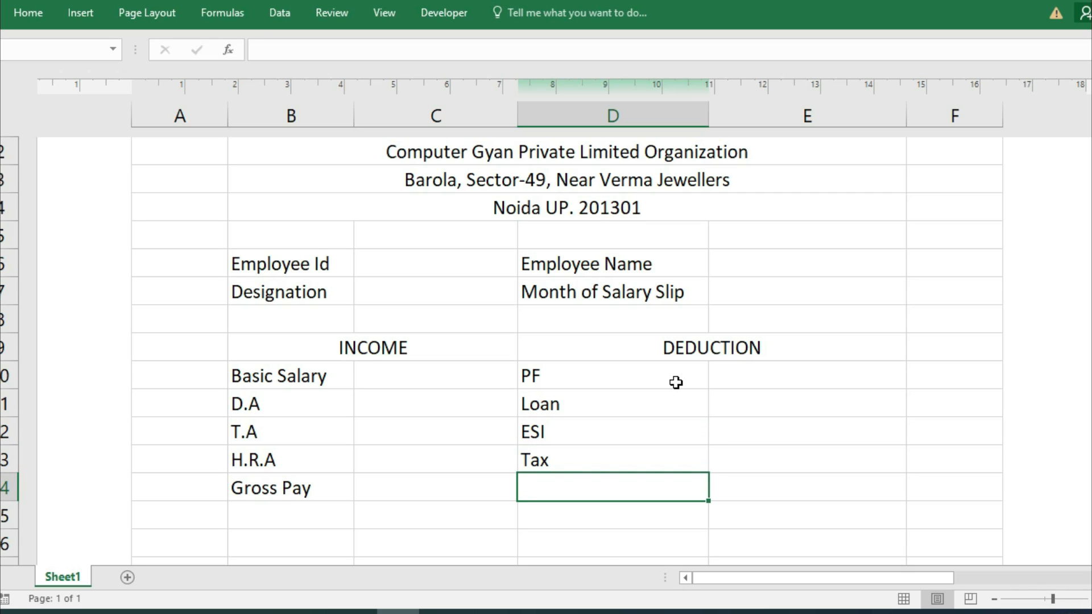
Add the Total Deduction and Net Salary labels below Tax.
text(To)
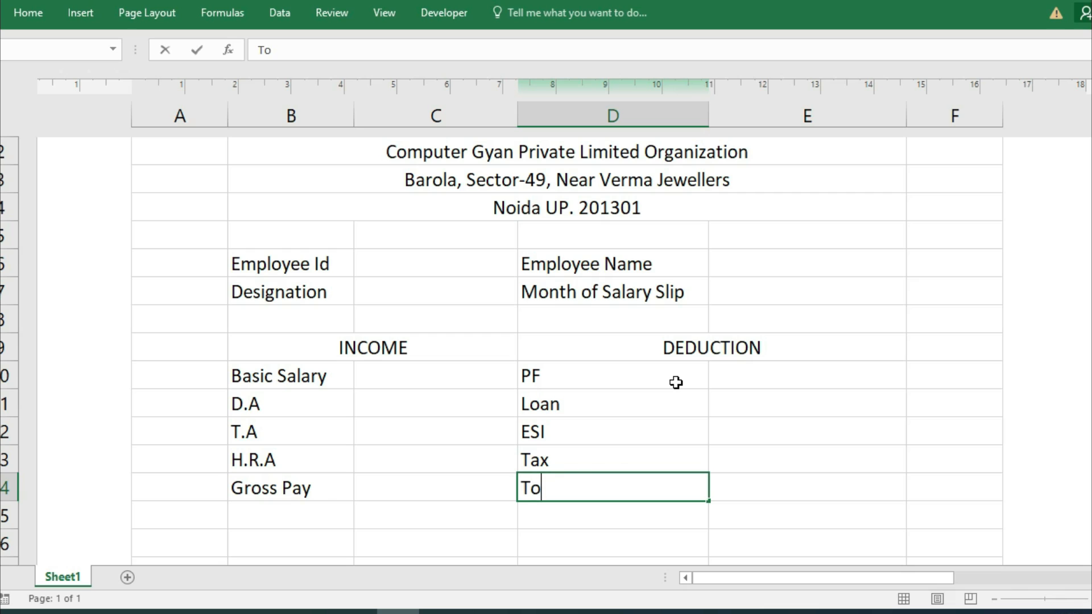
text(tal Deduction)
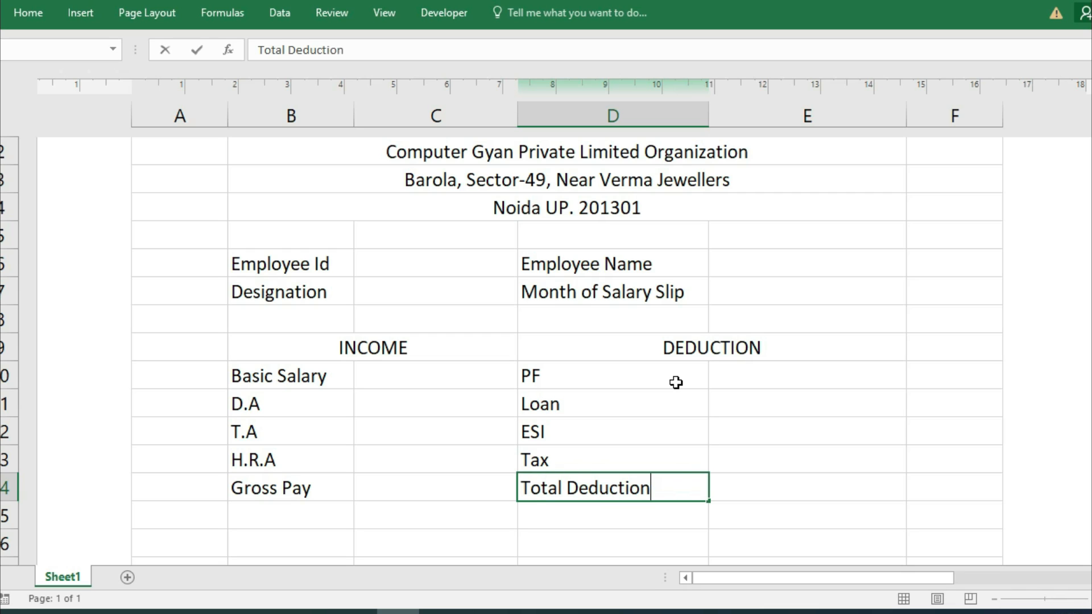
key(Tab)
click(645, 515)
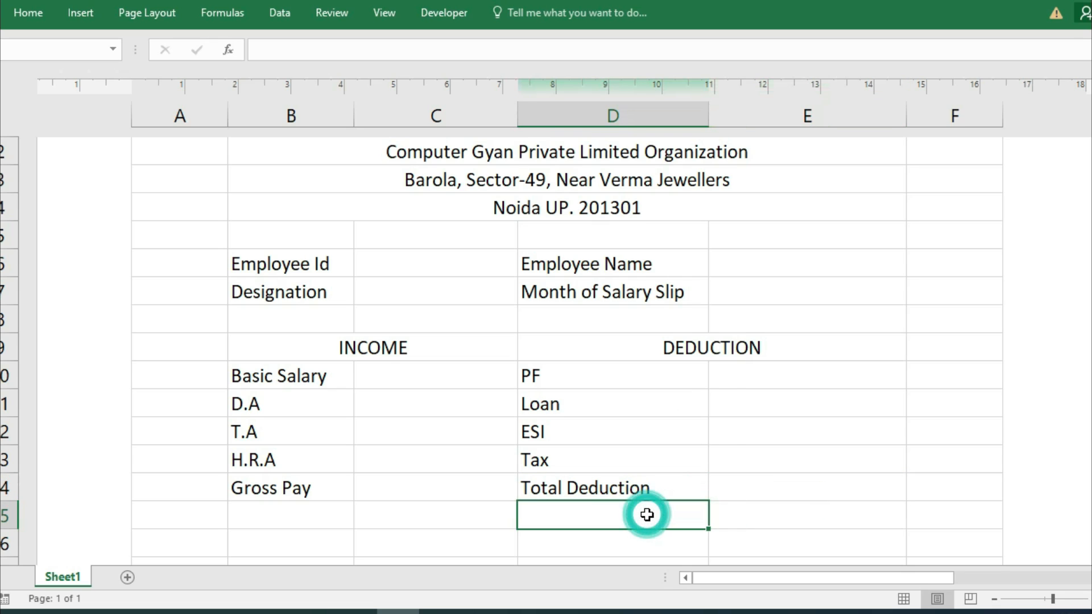
text(Net Salary)
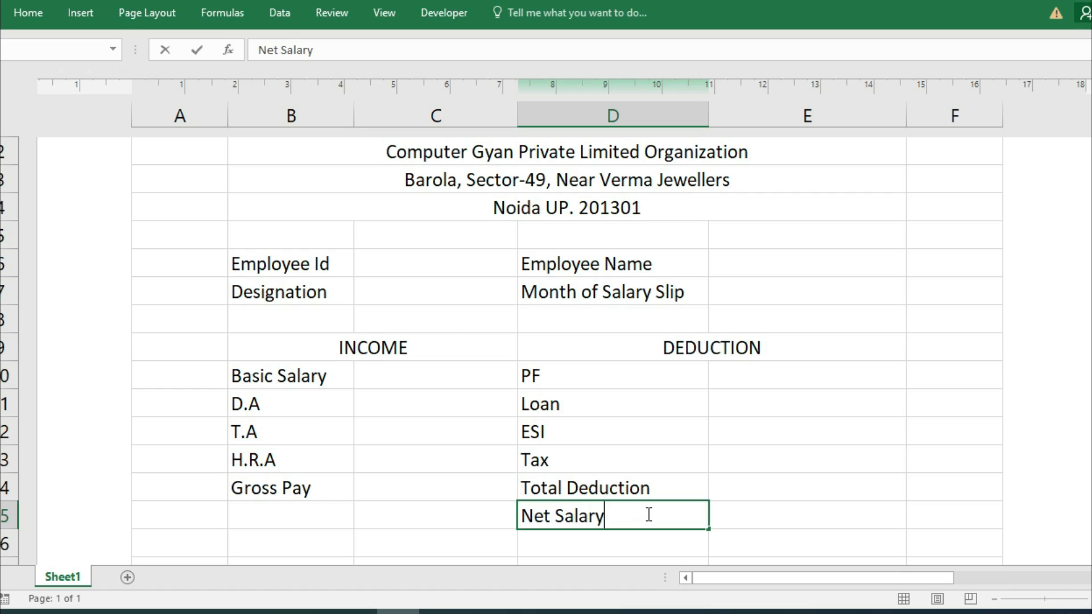
click(461, 418)
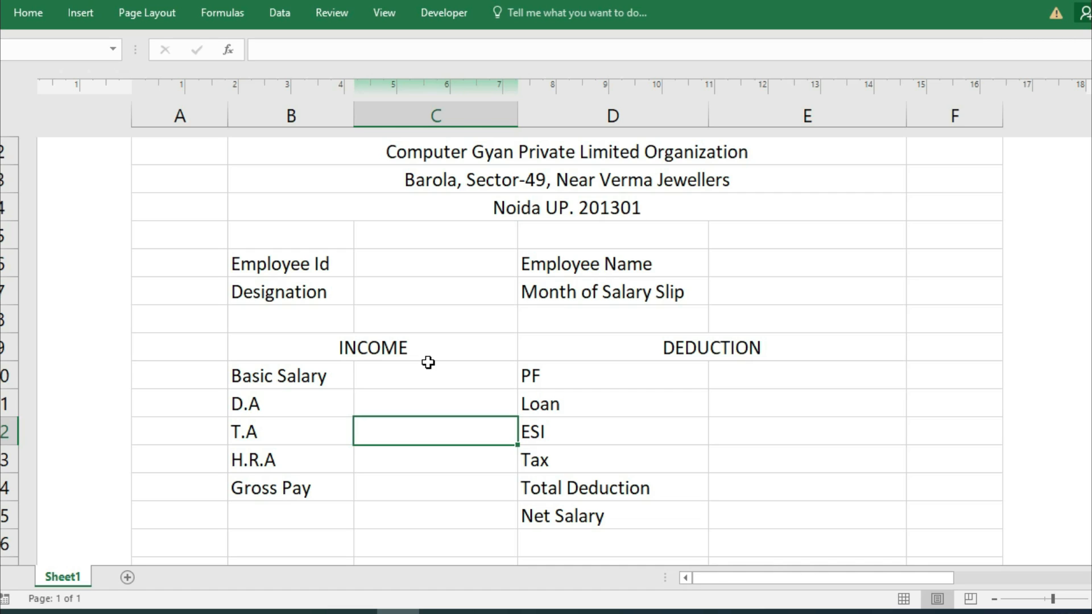
Enter the employee ID in C6 and the employee's name in E6.
click(401, 258)
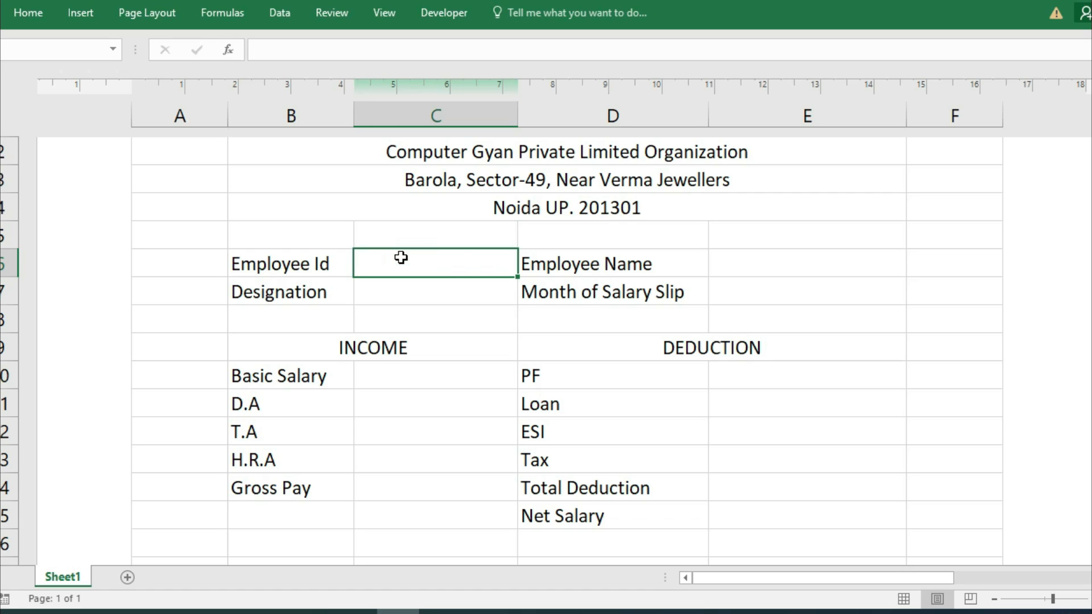
text(A)
text(3)
key(BackSpace)
text(#)
key(BackSpace)
text(E4503)
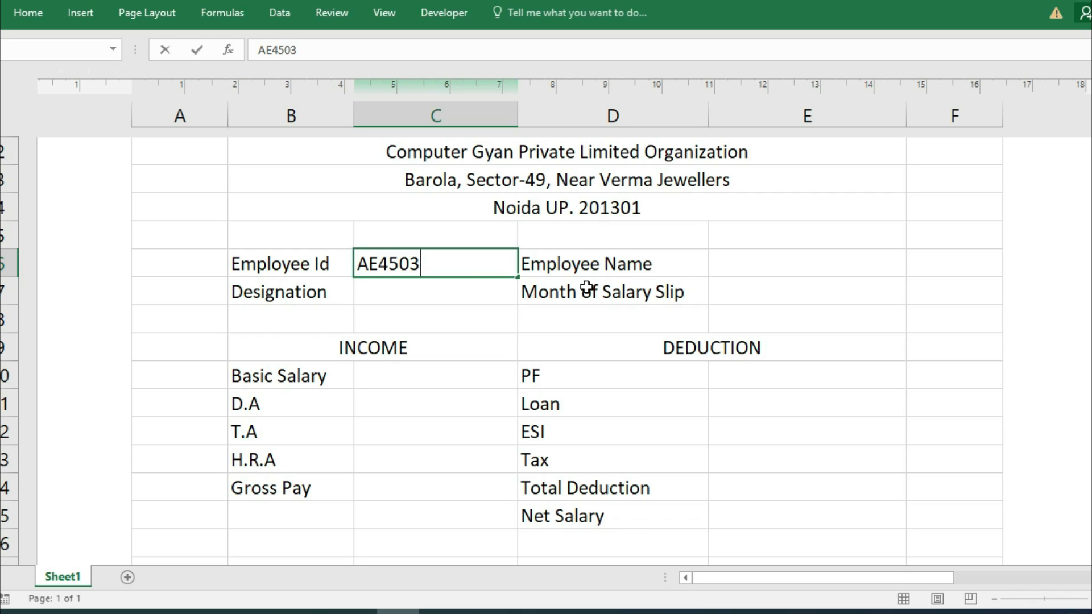
click(726, 271)
key(Return)
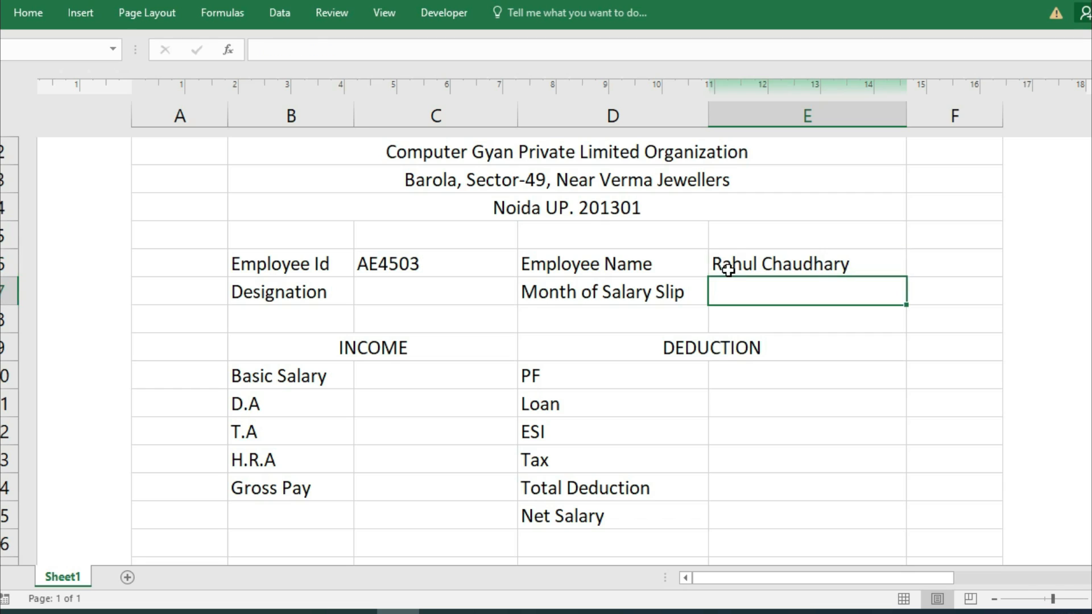
Set the designation to Manager in C7 and the salary month to August in E7.
click(424, 292)
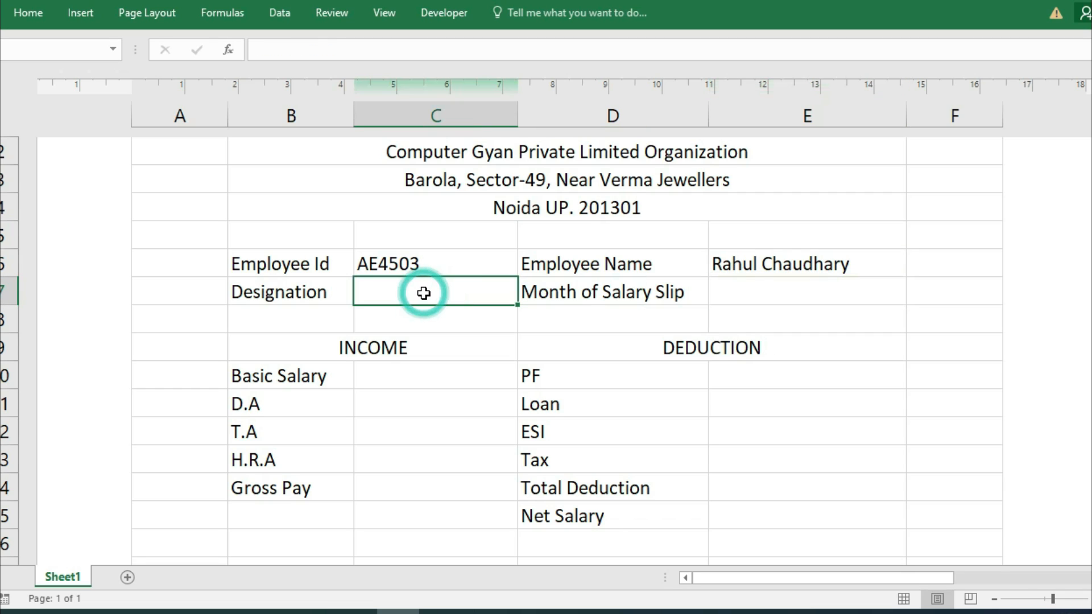
text(Manager)
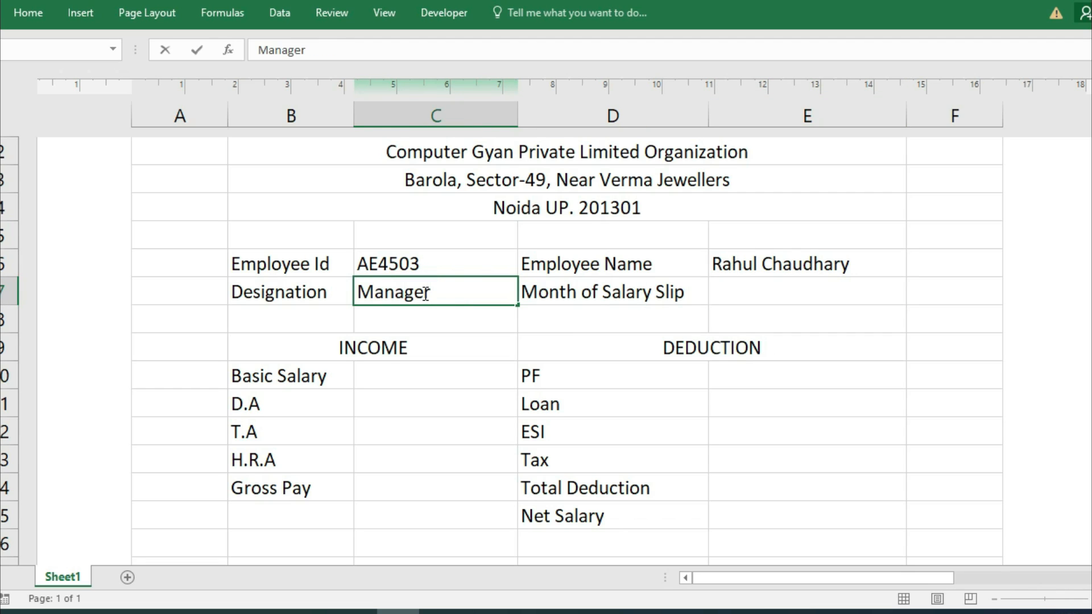
key(Tab)
key(Tab)
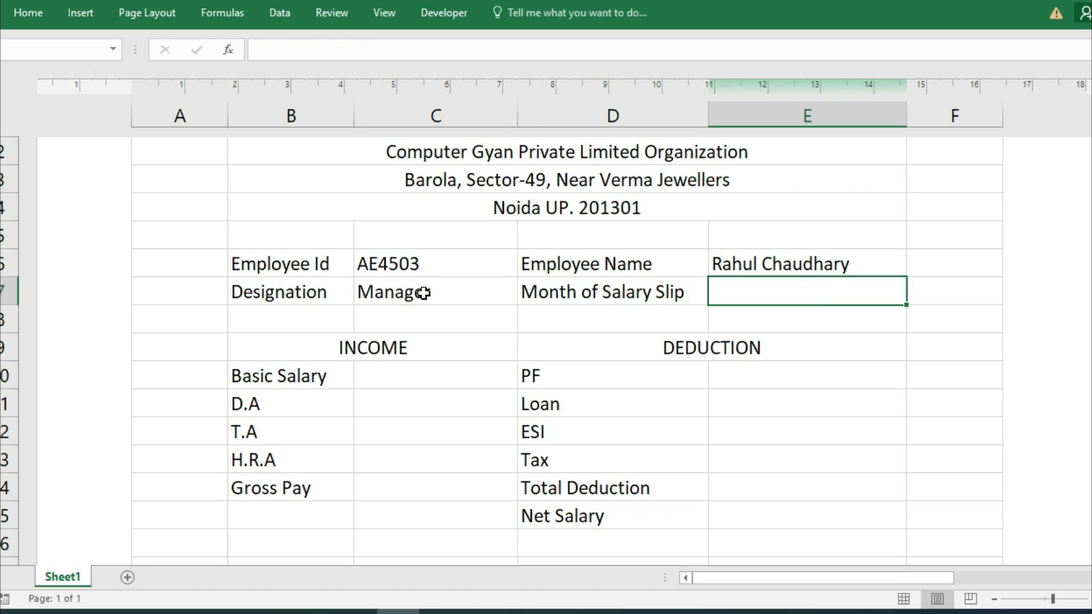
text(August)
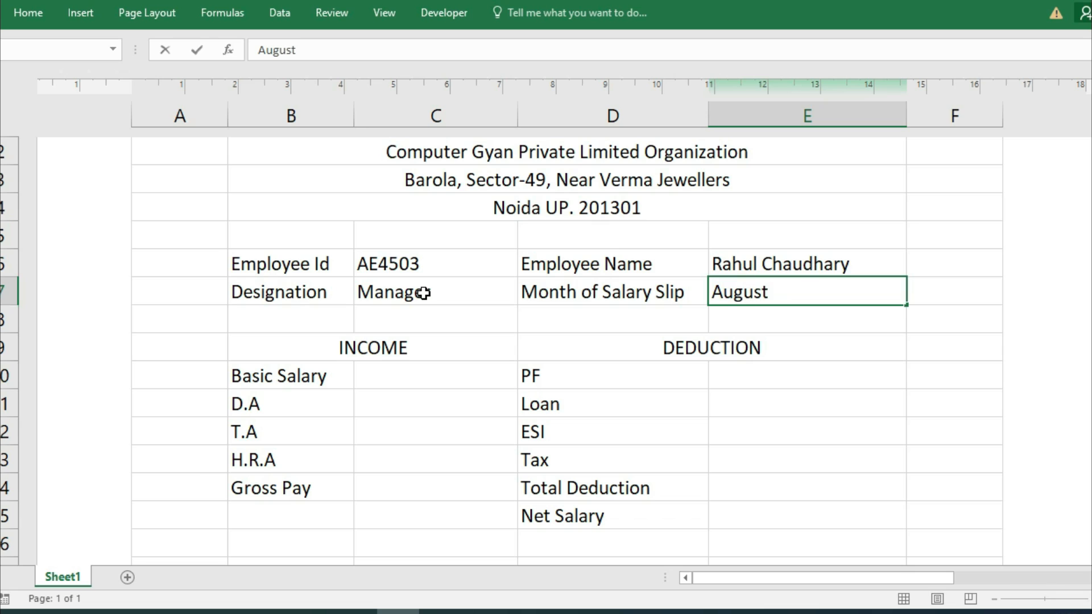
click(407, 373)
click(364, 348)
click(589, 356)
click(437, 387)
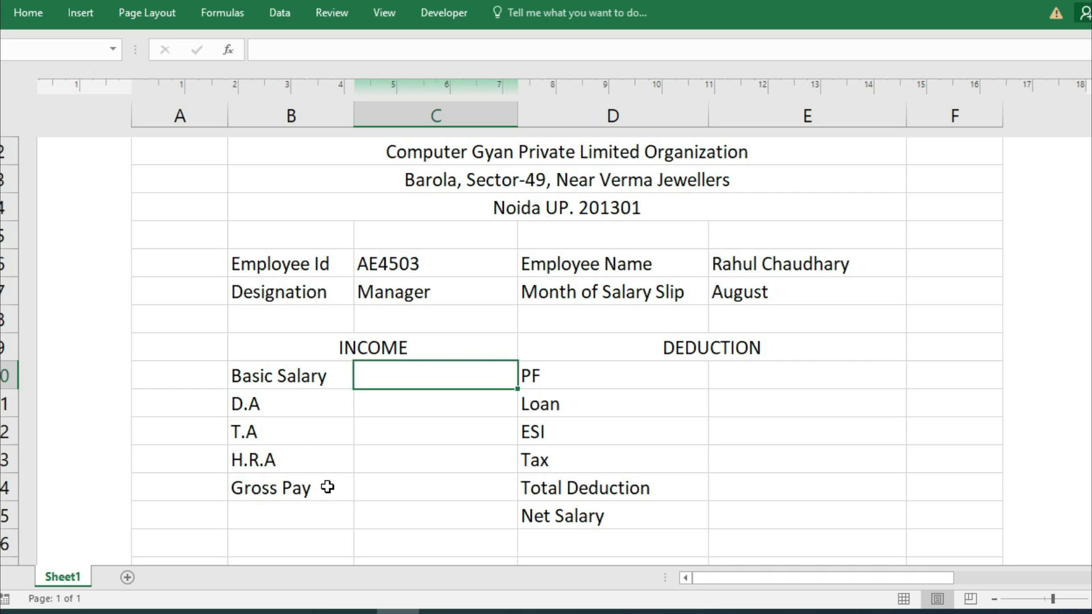
Type 45000 into C10 as the Basic Salary amount.
drag(311, 400, 320, 447)
click(402, 494)
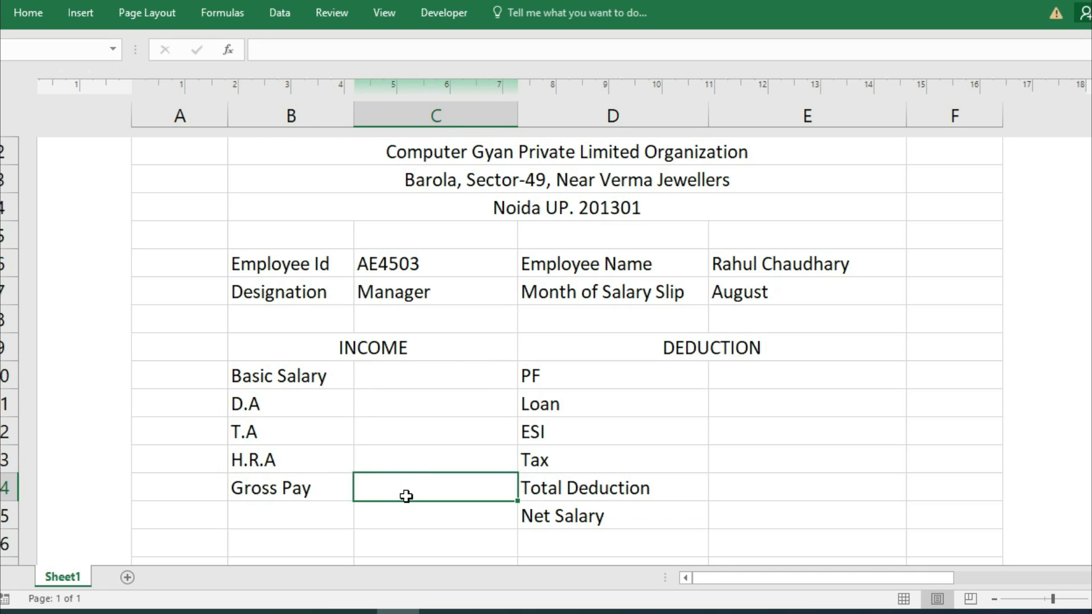
click(405, 367)
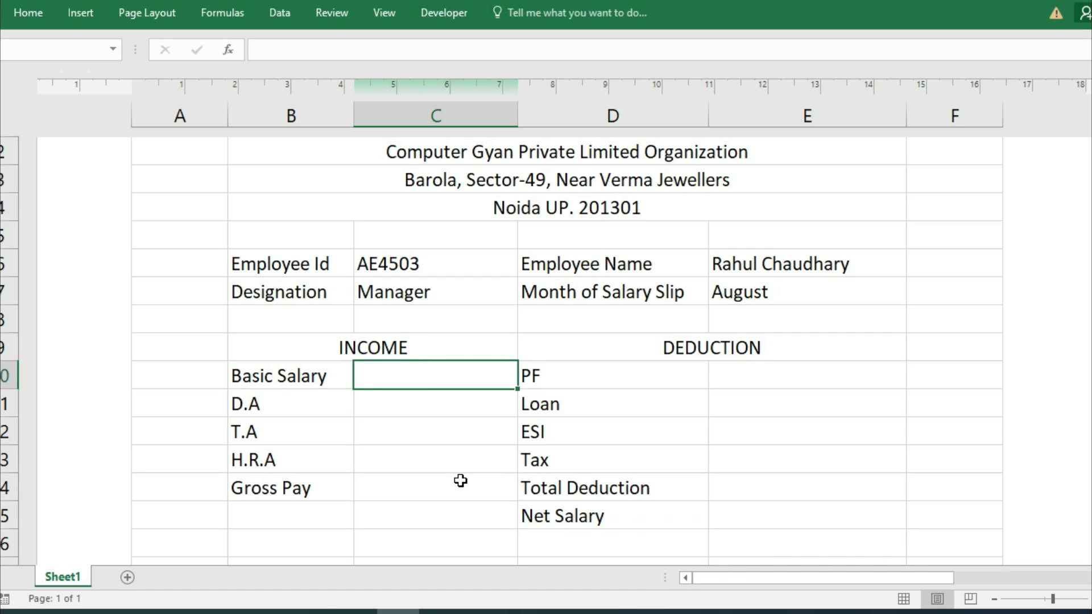
text(45000)
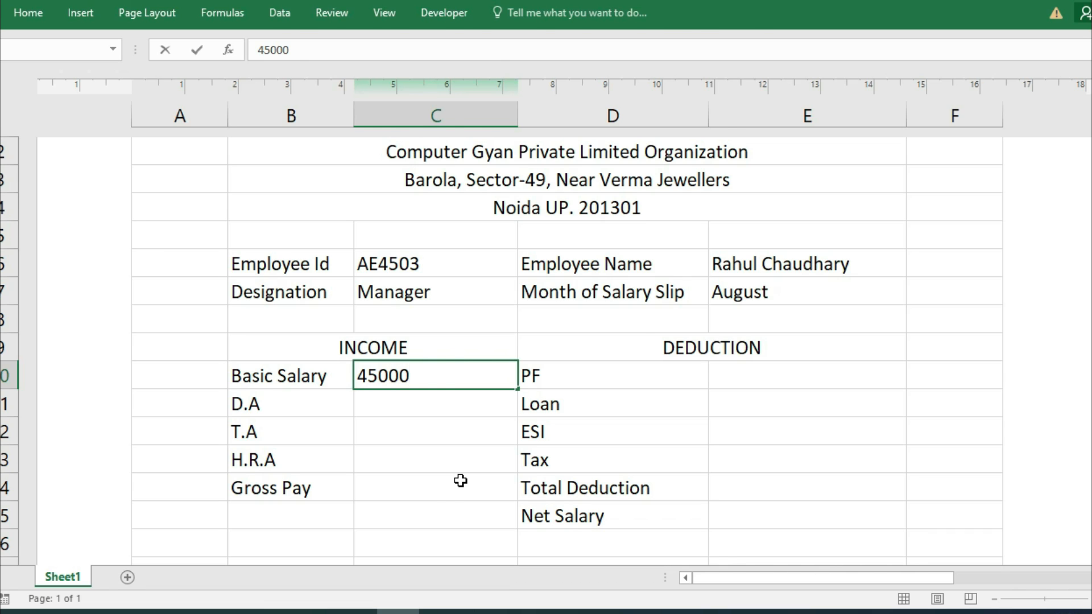
key(Return)
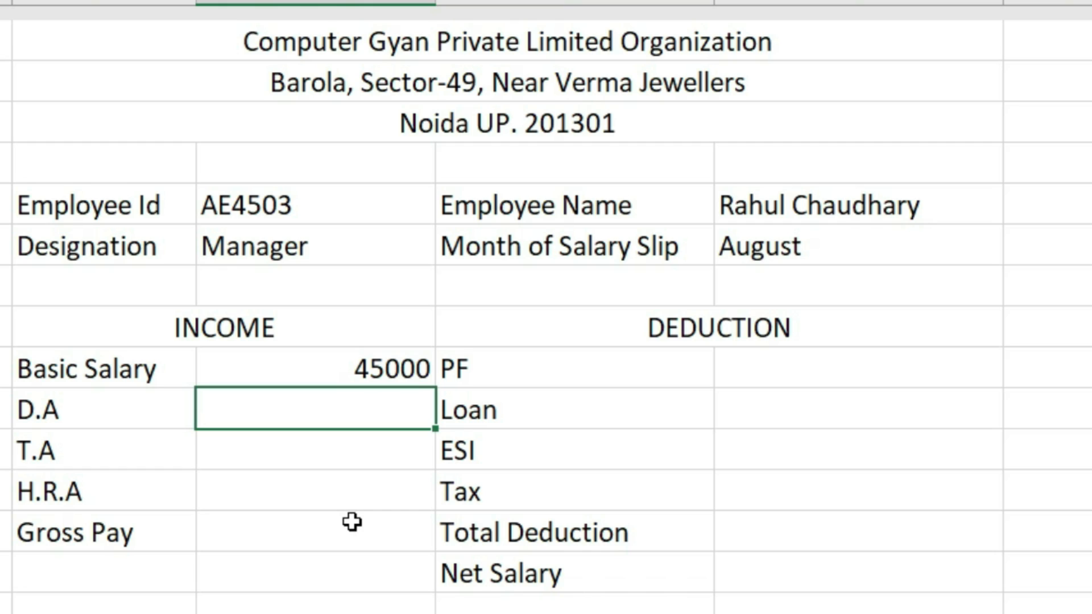
Calculate D.A as =C10*7/100, giving 3150.
text(=)
click(349, 369)
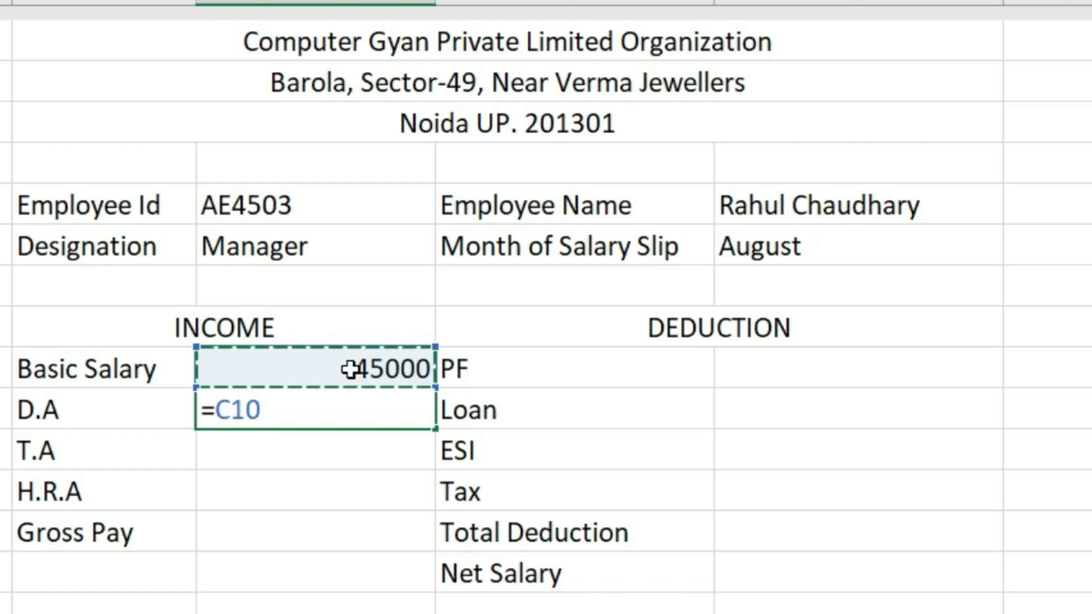
text(/)
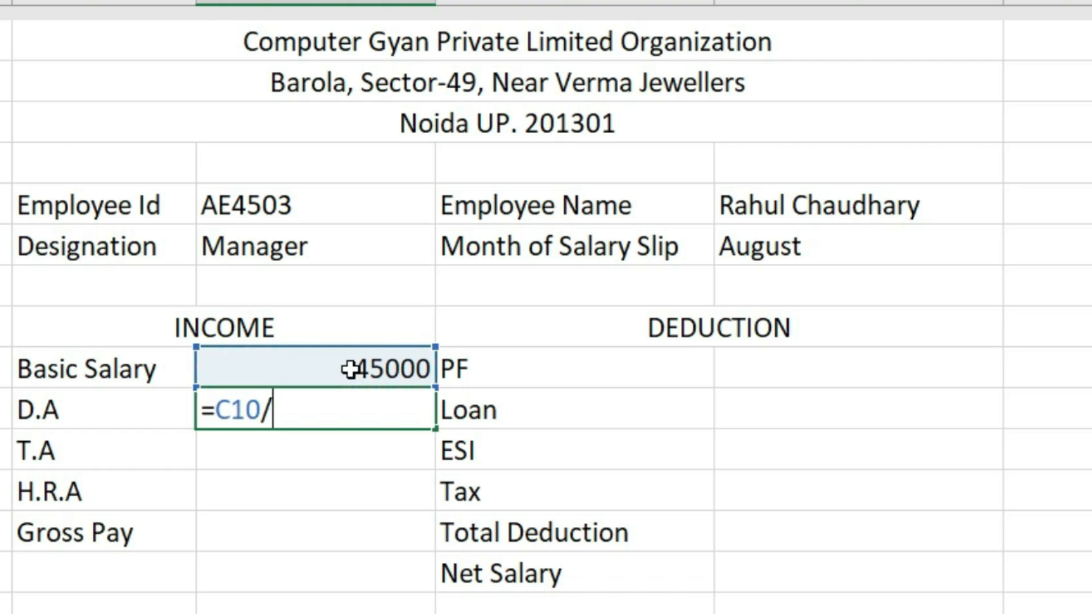
text(7)
key(BackSpace)
key(BackSpace)
text(*7/100)
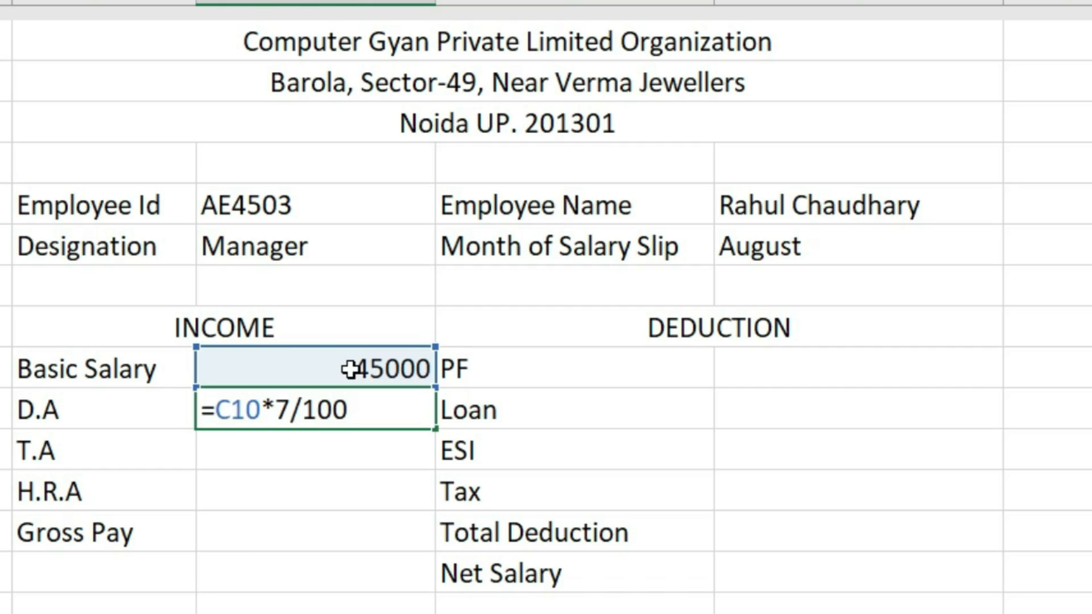
key(Return)
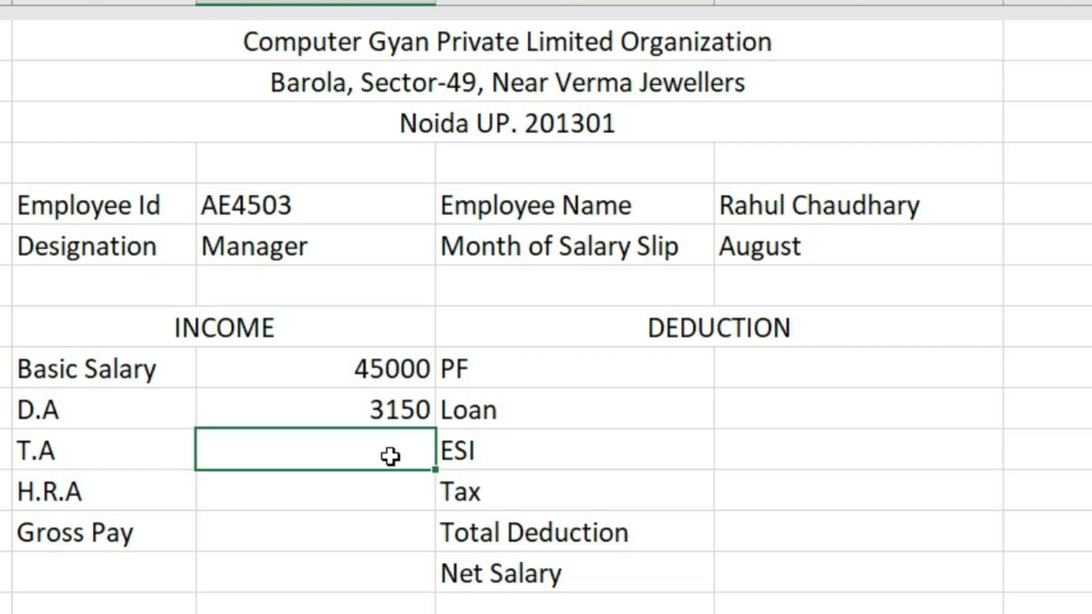
Calculate T.A as =C10*12/100 (5400) and H.R.A as =C10*18/100 (8100).
text(=)
click(406, 361)
text(*12/100)
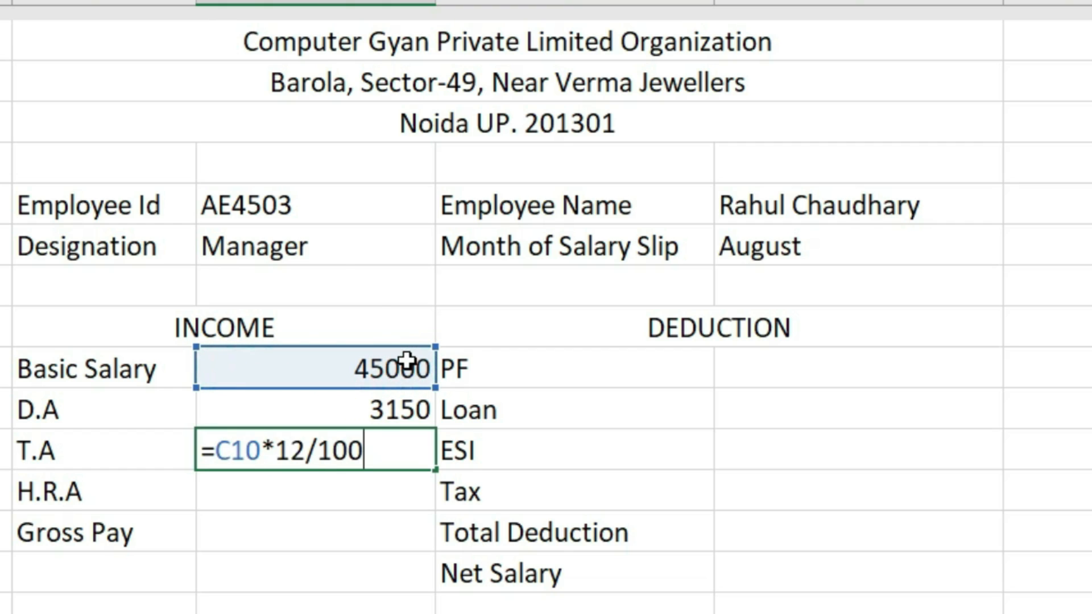
key(Return)
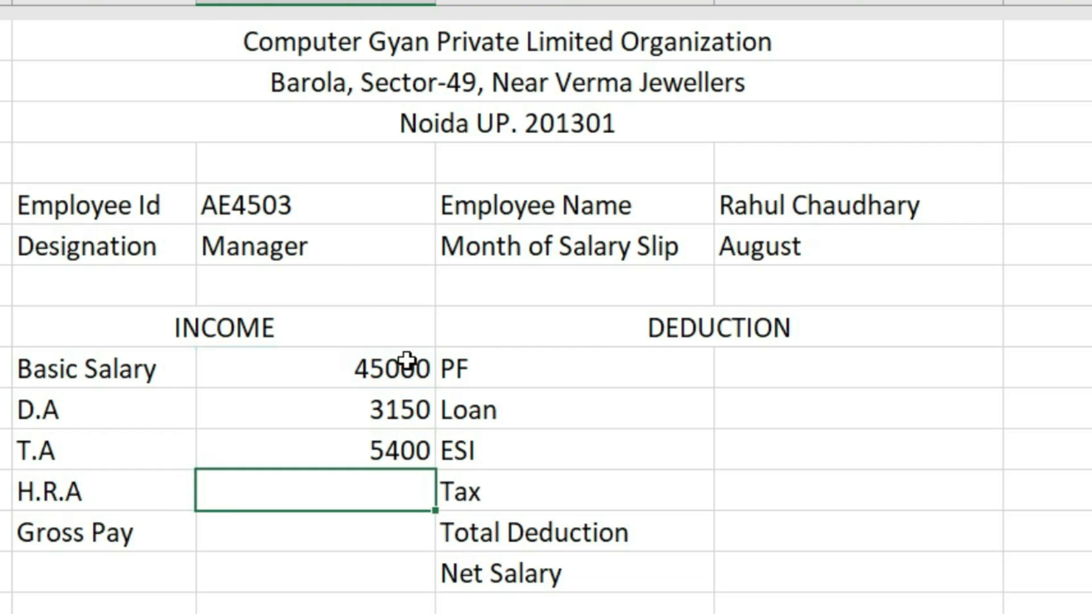
text(=)
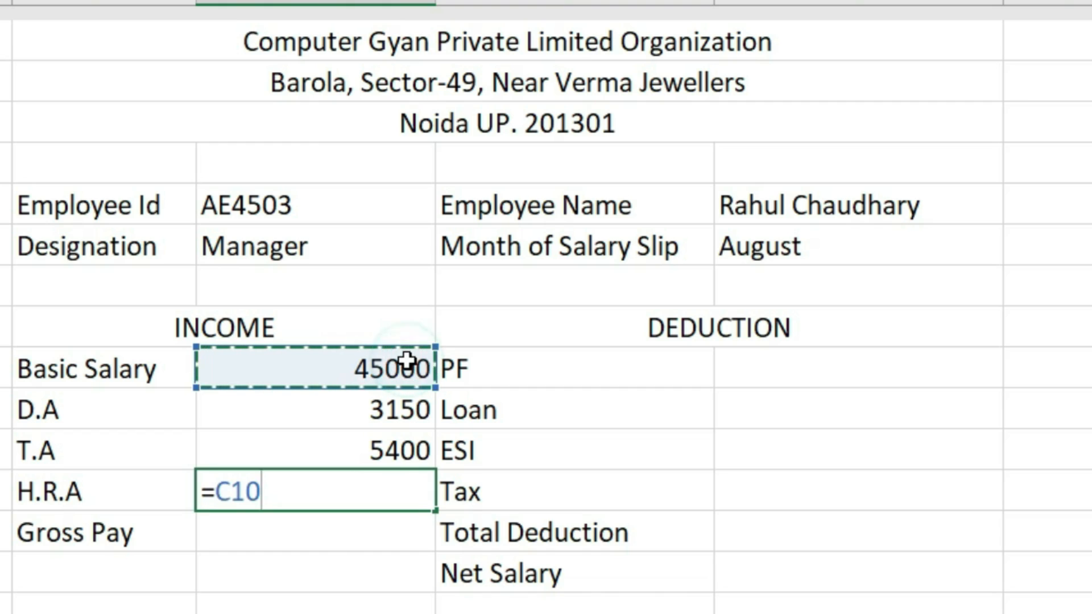
text(*18/100)
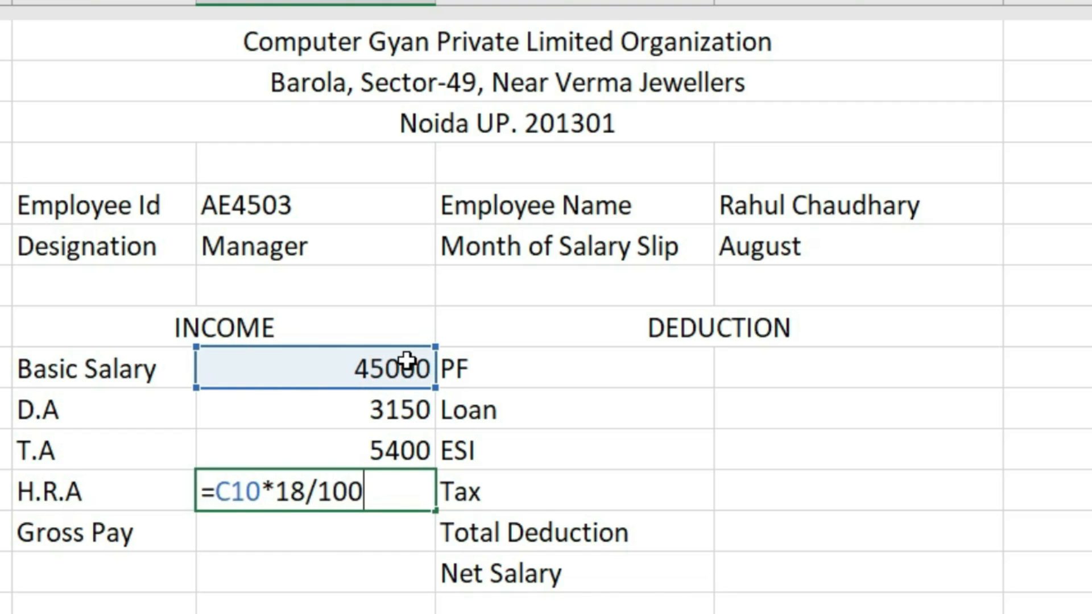
key(Return)
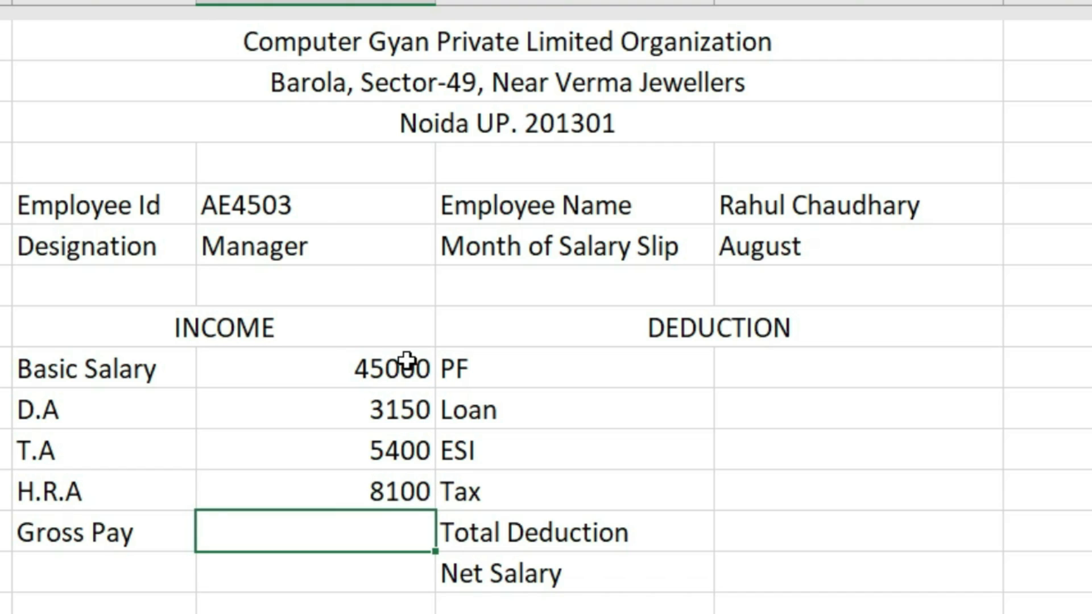
click(349, 368)
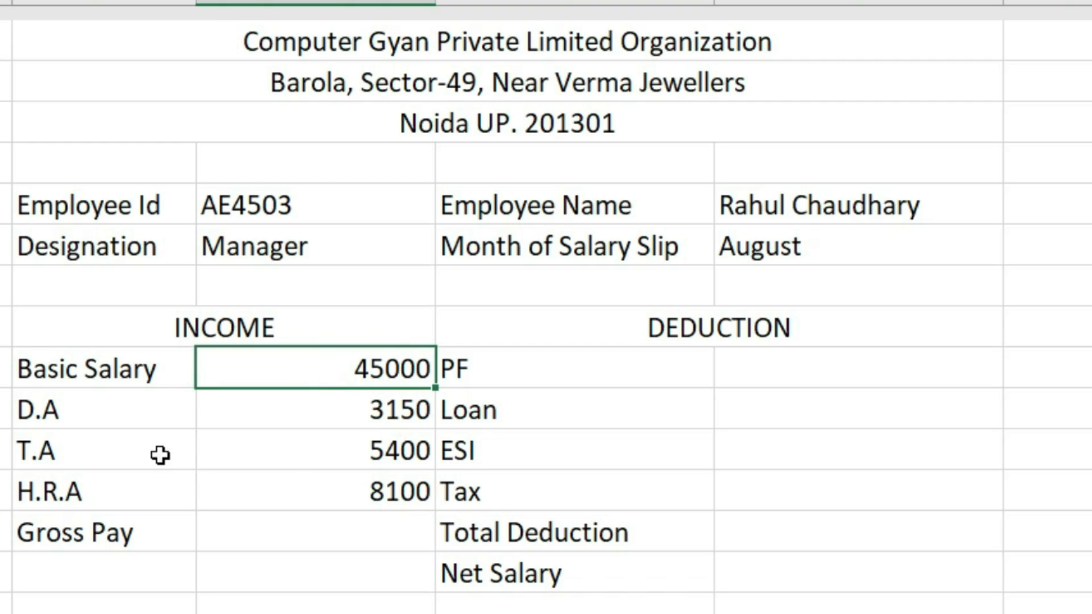
AutoSum C10:C13 into the Gross Pay cell, giving 61650.
click(277, 539)
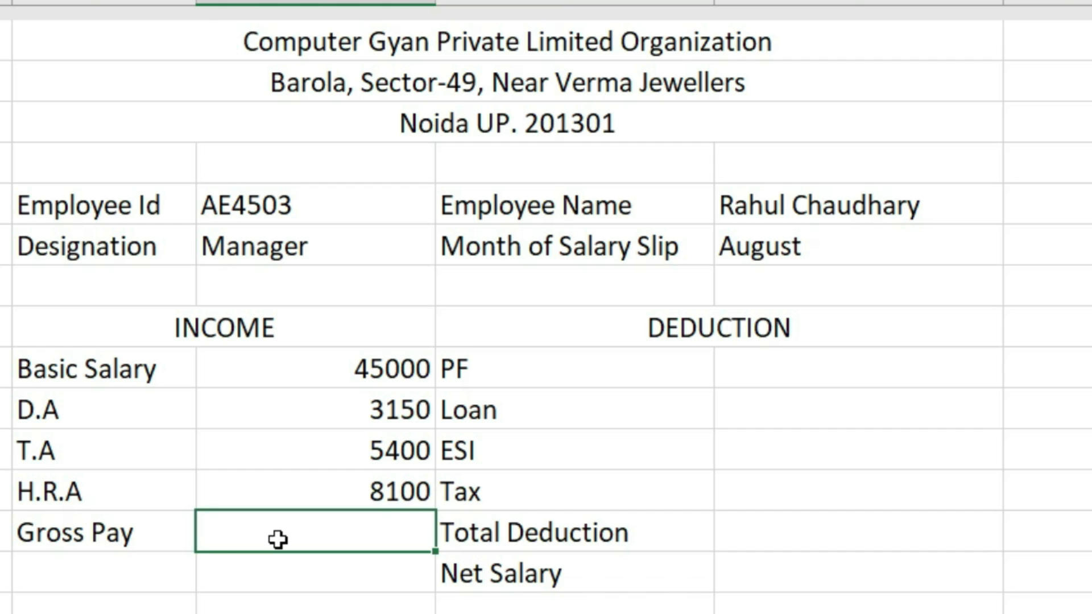
key(alt+equal)
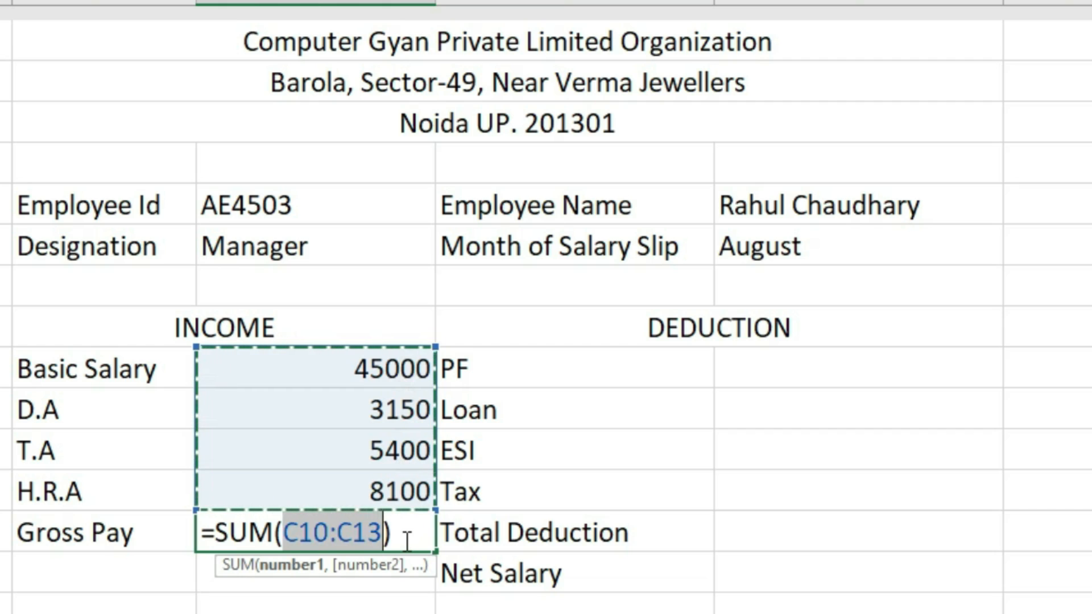
key(Return)
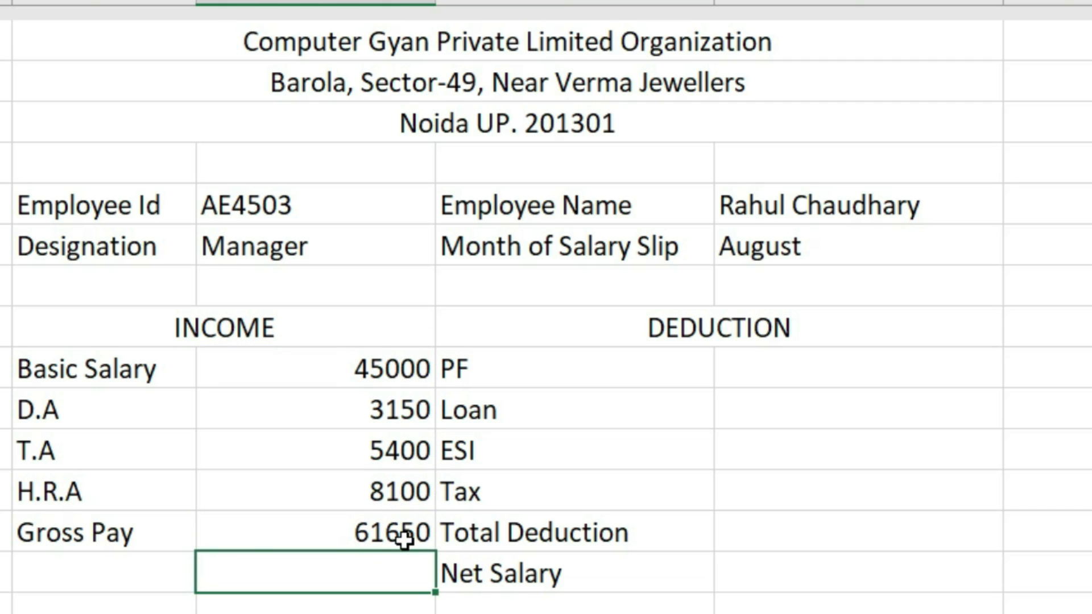
click(264, 539)
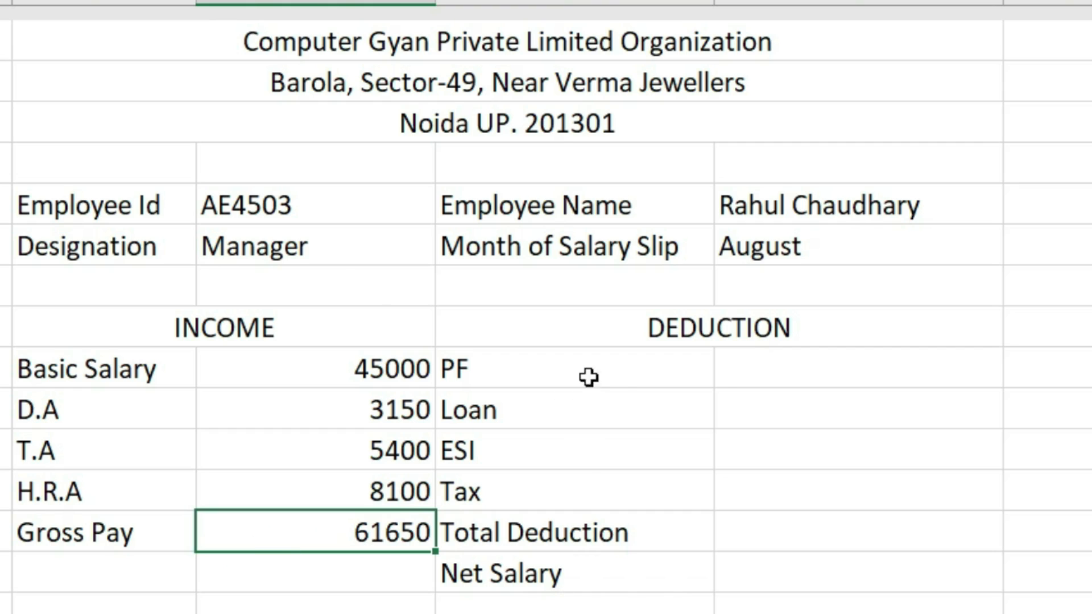
click(768, 368)
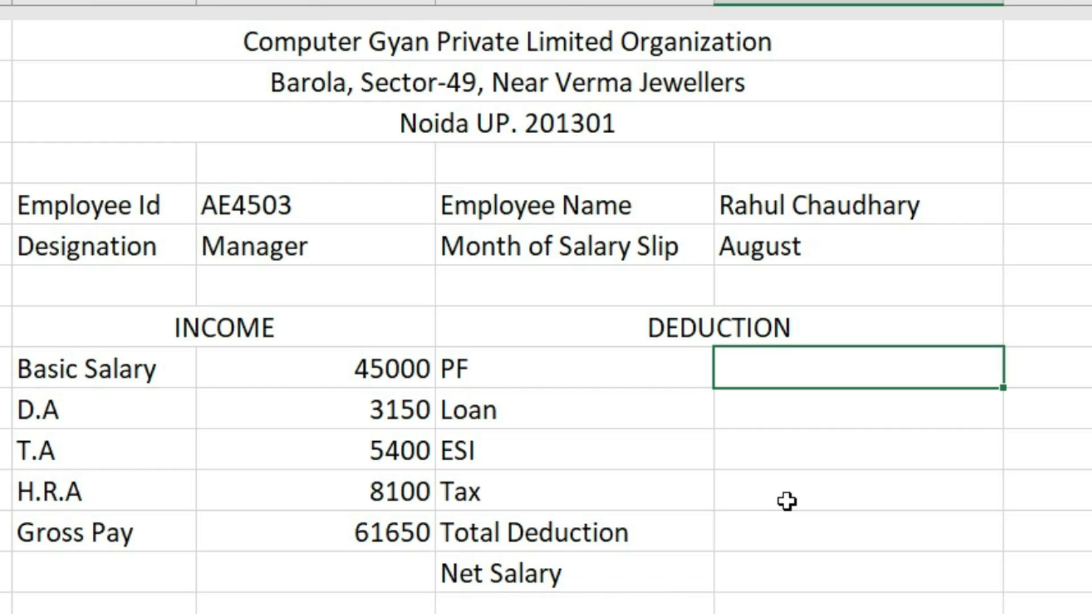
Set PF to =C10*12% (5400) and Loan to 0.
text(=)
click(367, 367)
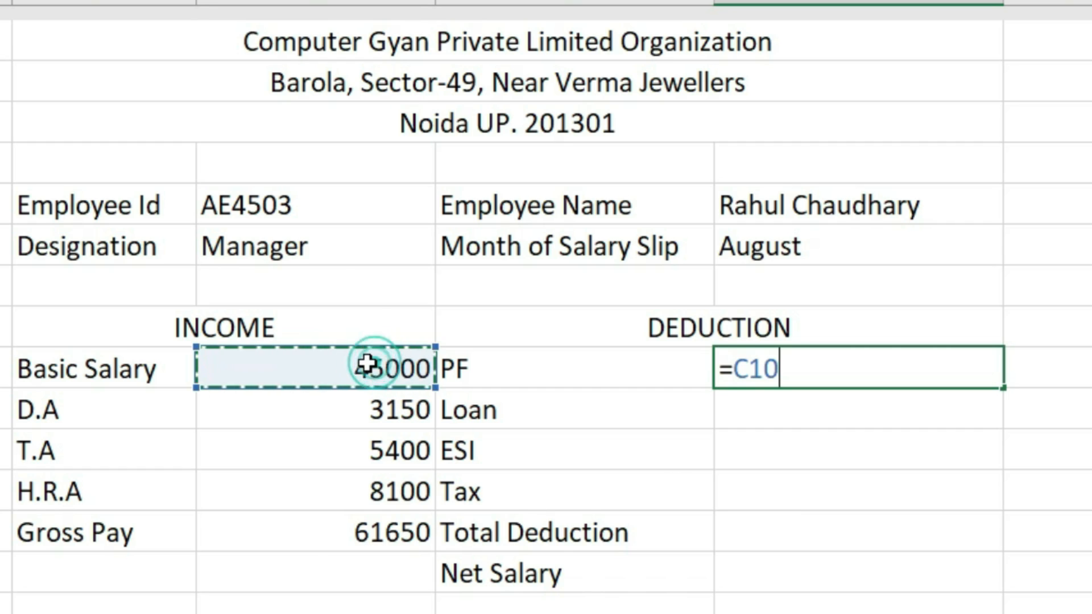
text(*)
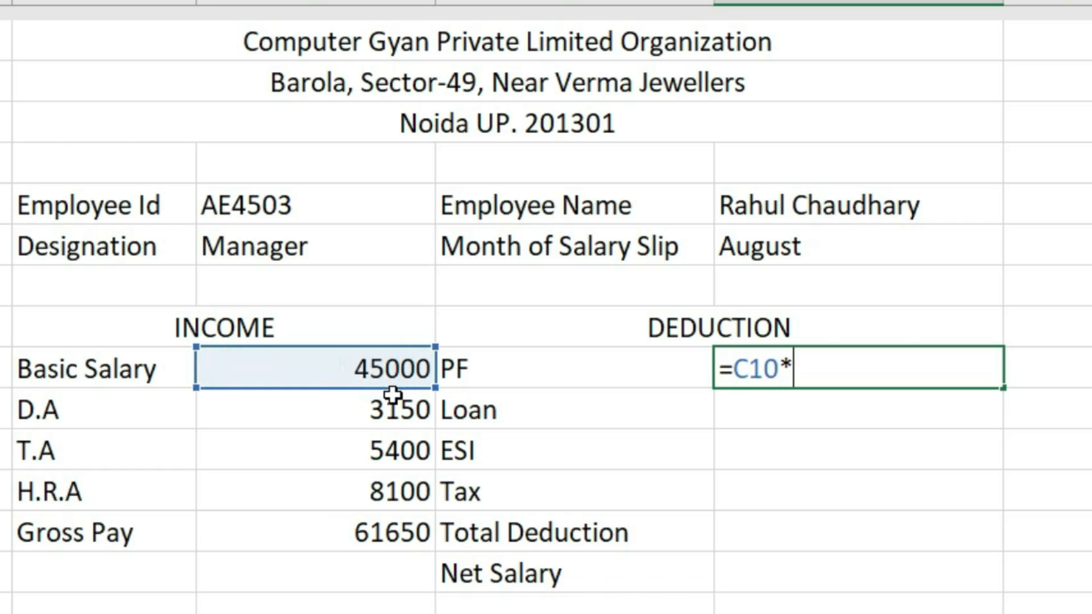
text(12%)
key(Return)
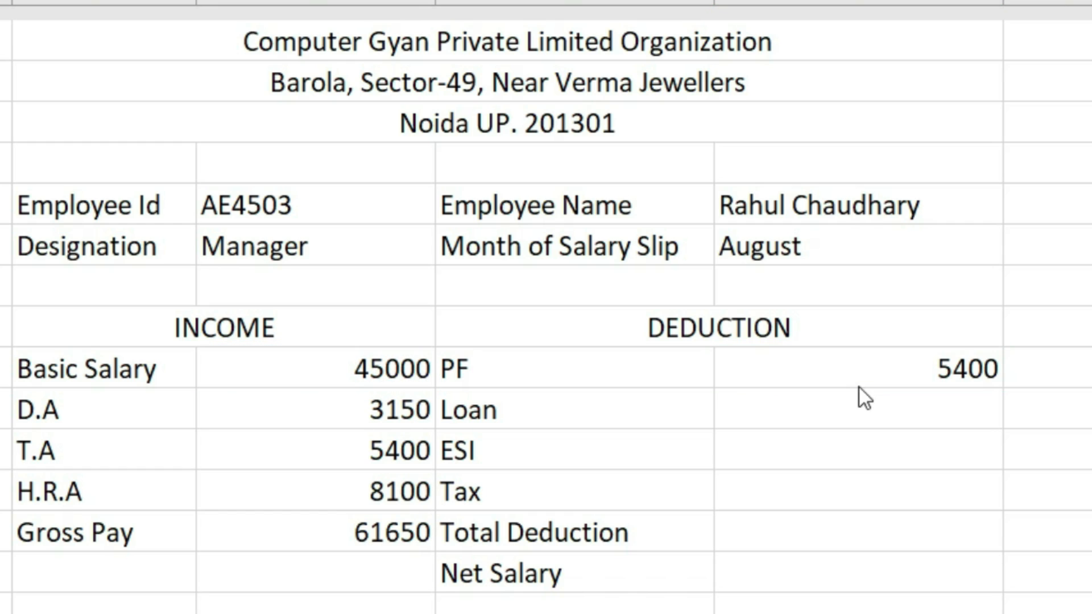
click(877, 401)
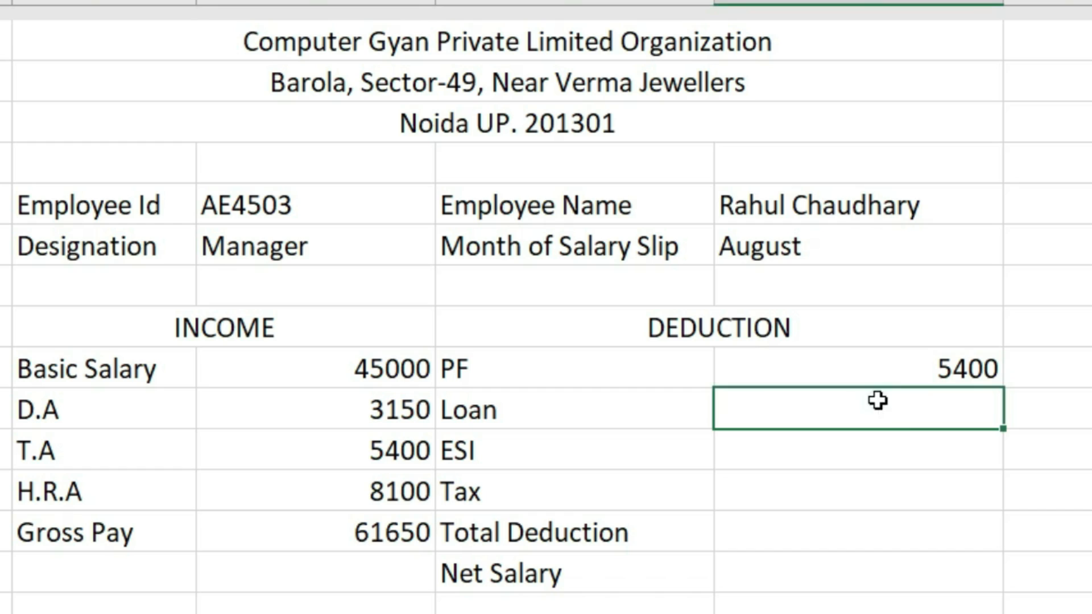
text(0)
key(Return)
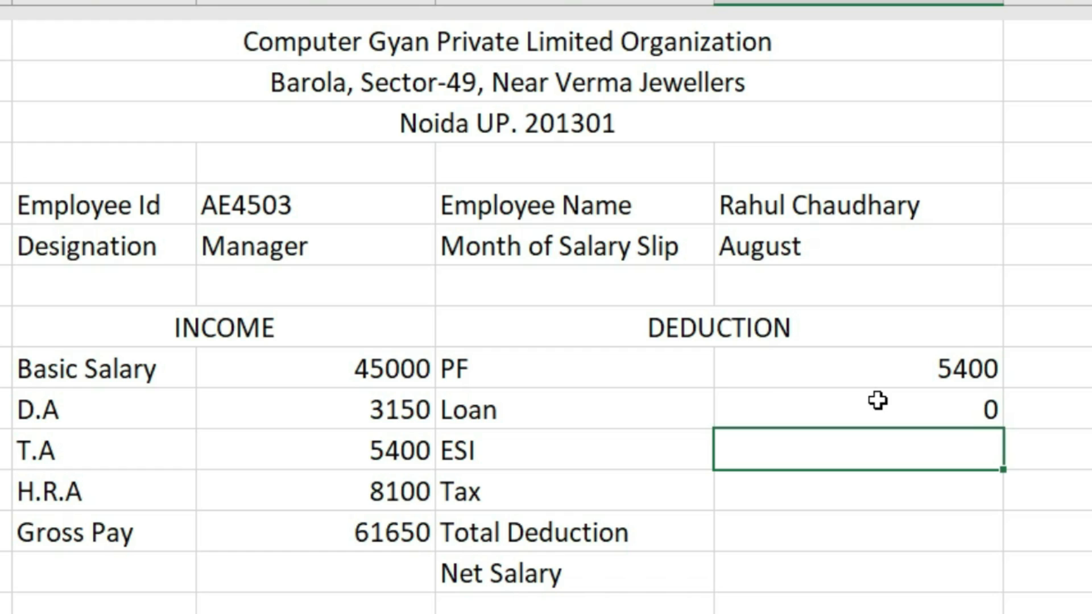
Set ESI to =C10*3/100 (1350) and Tax to 0.
text(=)
click(263, 373)
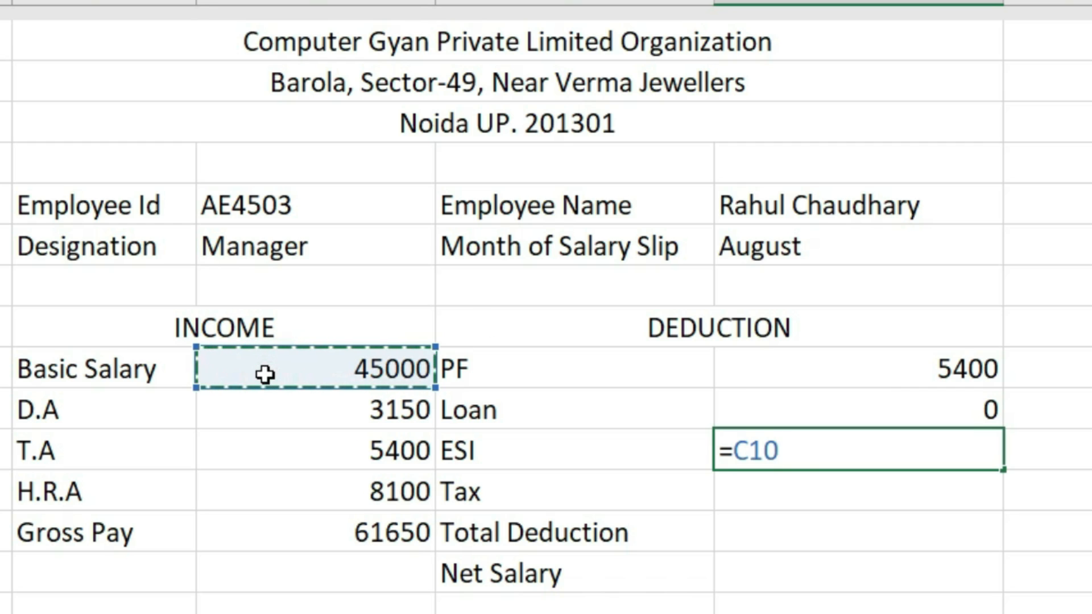
text(*3/100)
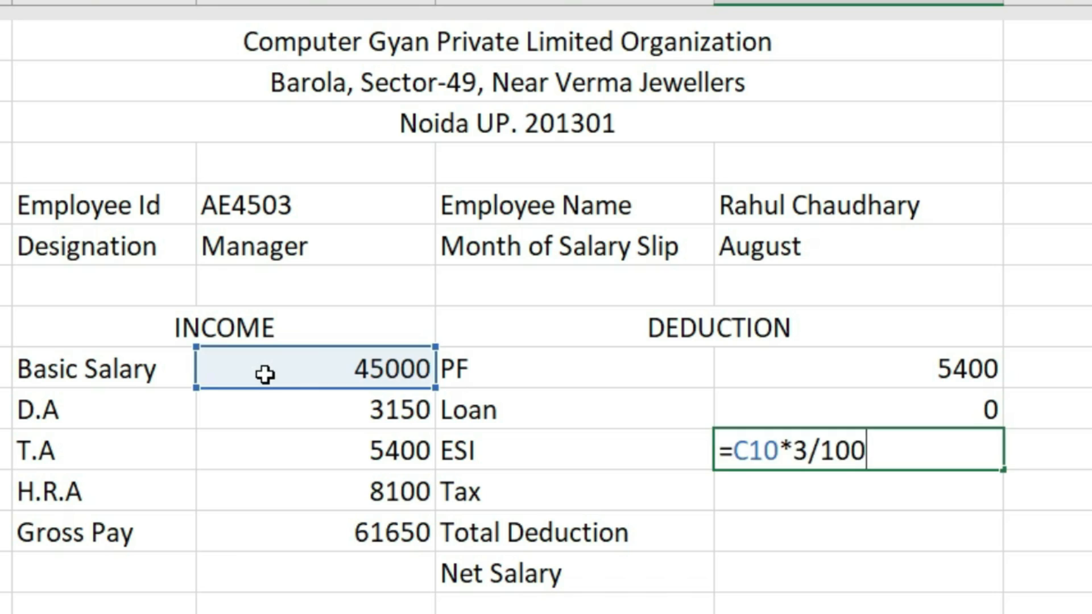
key(Return)
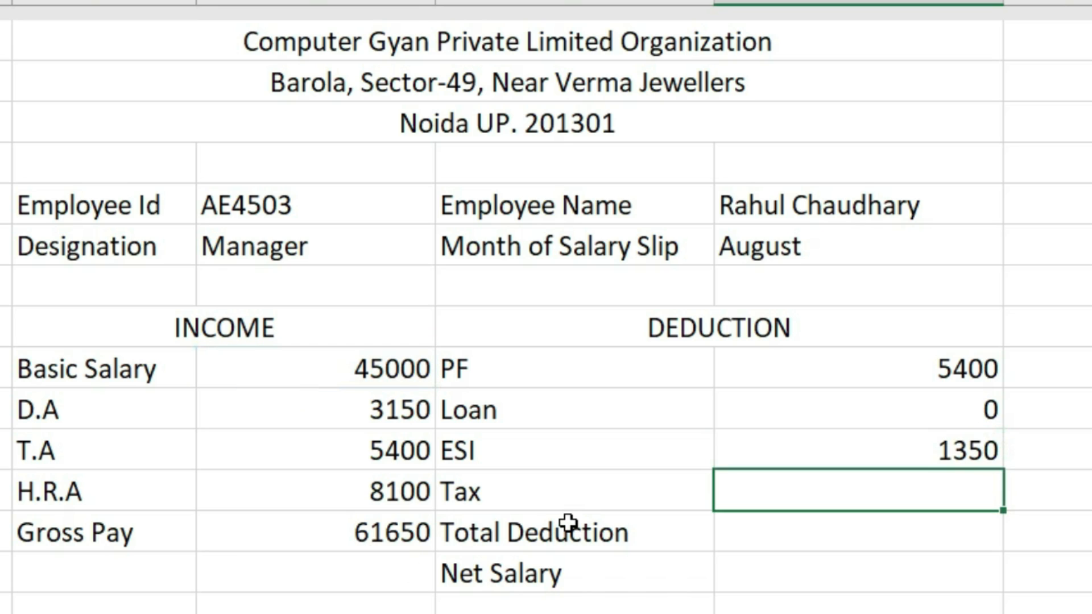
text(00)
key(Return)
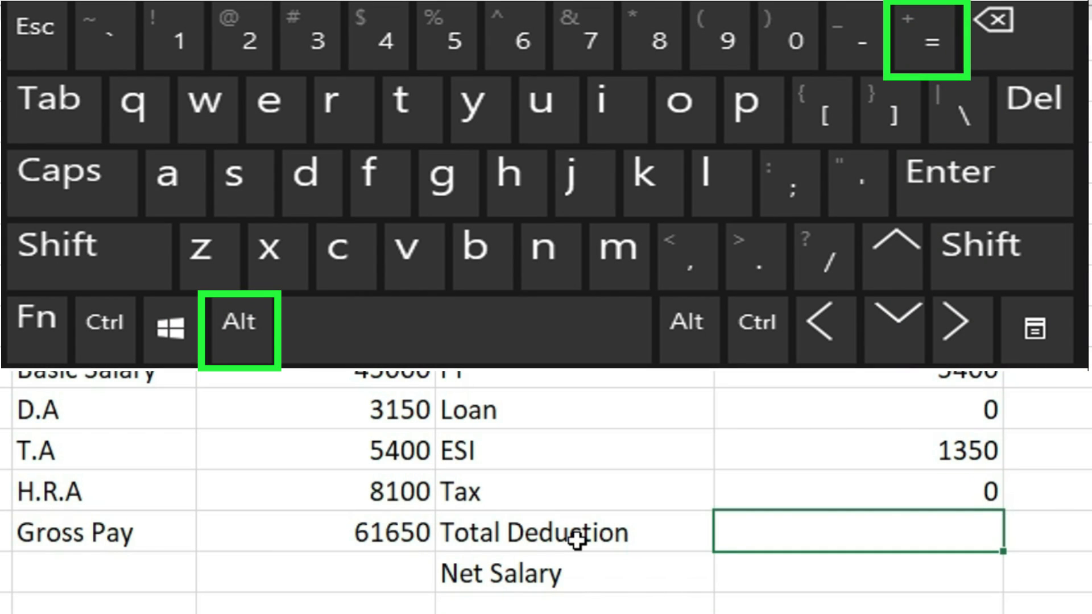
AutoSum the four deduction amounts into Total Deduction, giving 6750.
key(alt+equal)
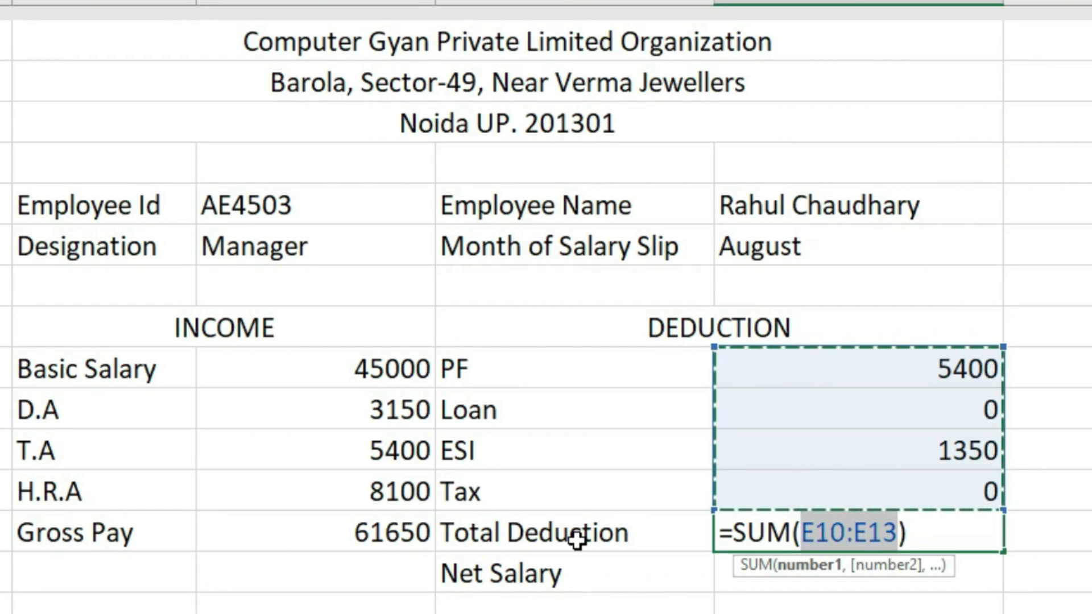
key(Return)
click(948, 519)
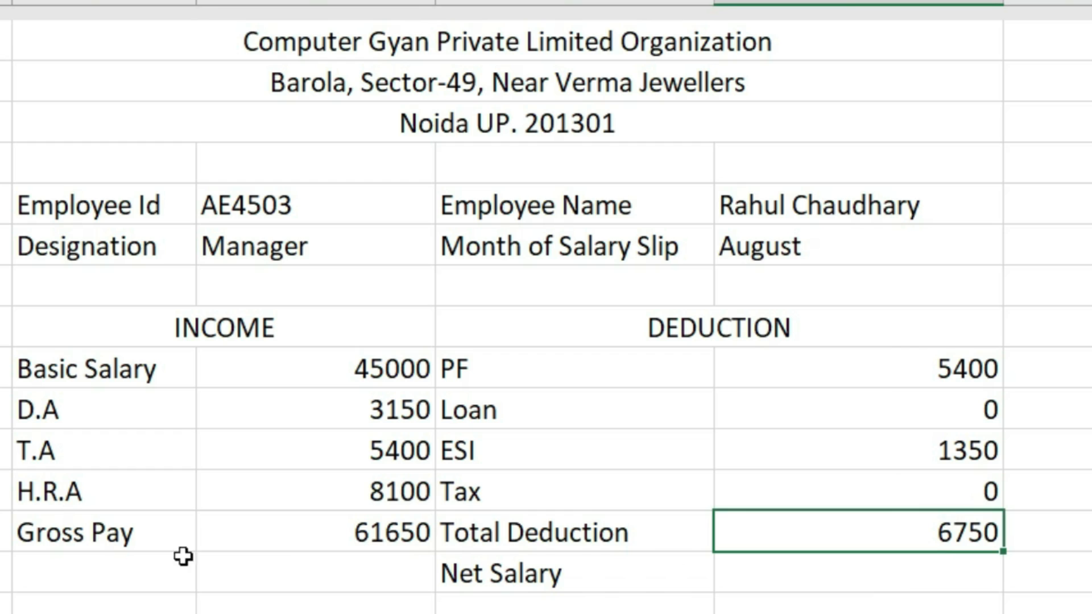
click(290, 542)
click(971, 521)
Enter =C14-E14 in Net Salary, giving 54900.
click(876, 575)
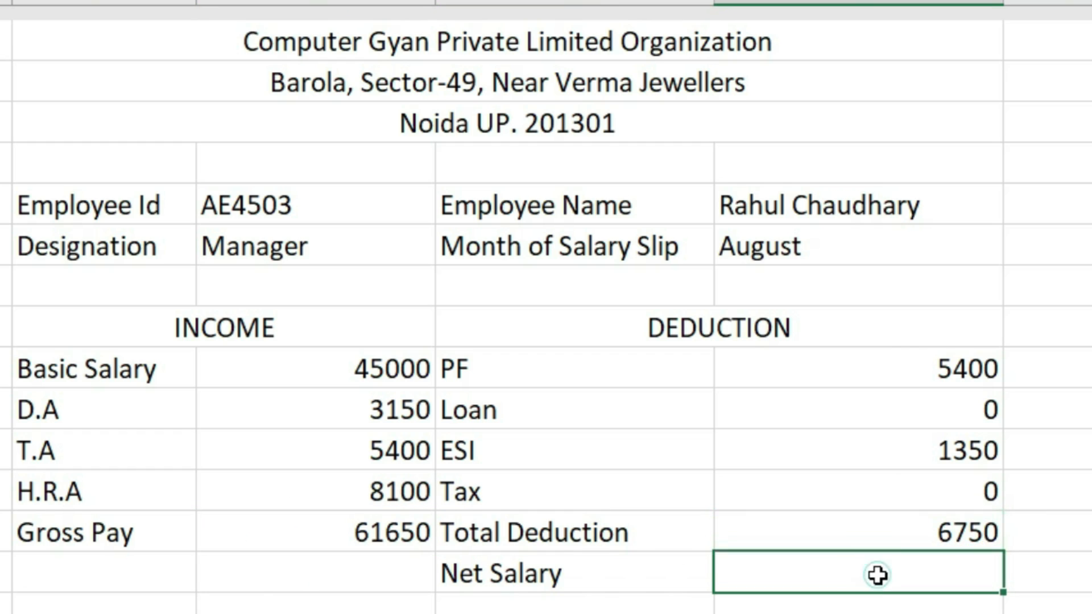
text(=)
click(391, 530)
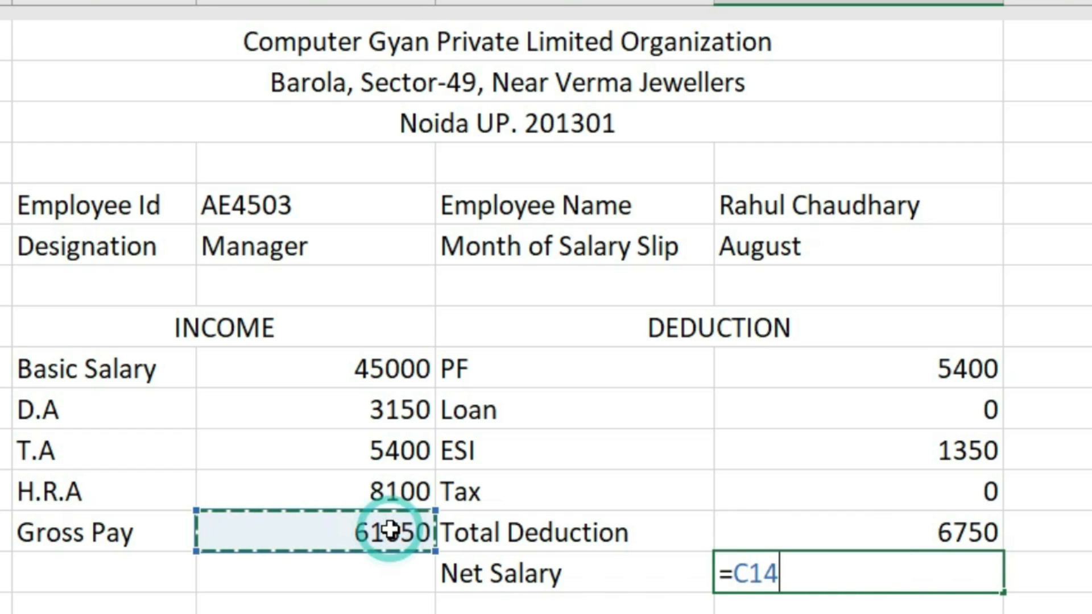
text(-)
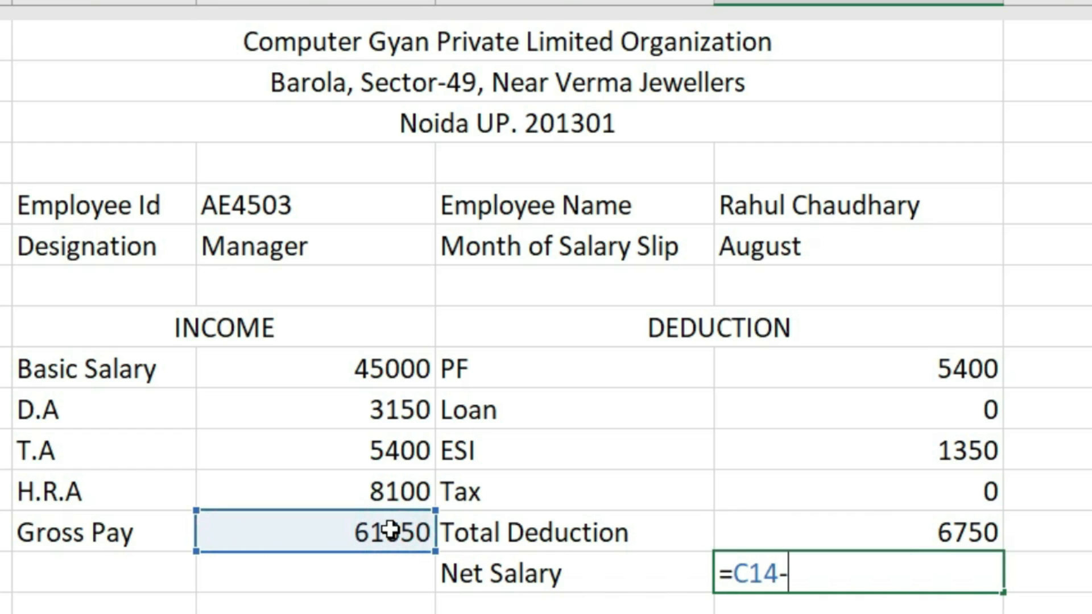
click(834, 515)
key(Return)
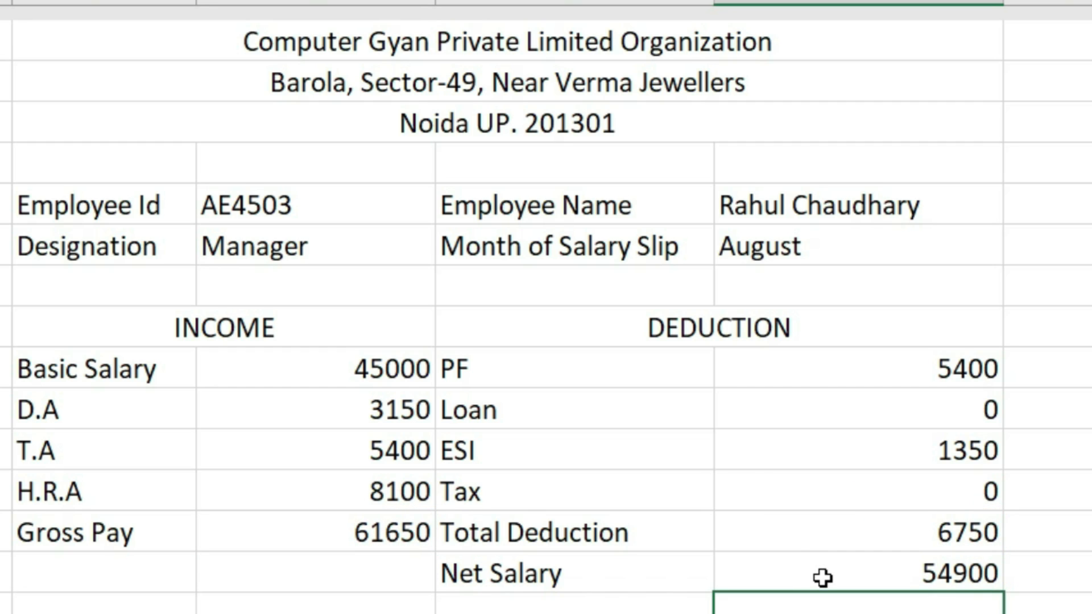
click(355, 532)
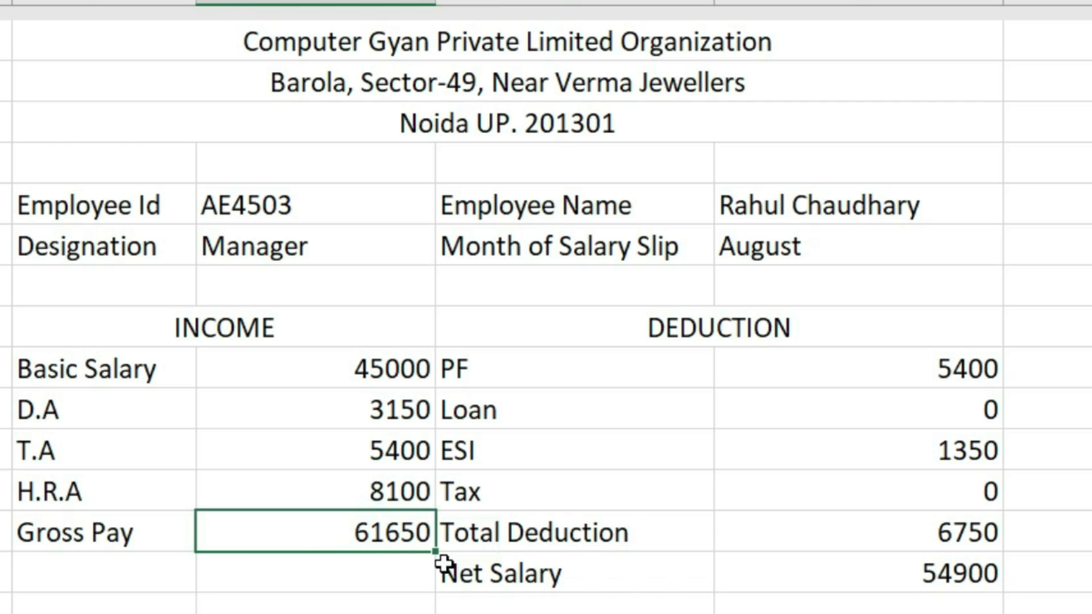
click(961, 526)
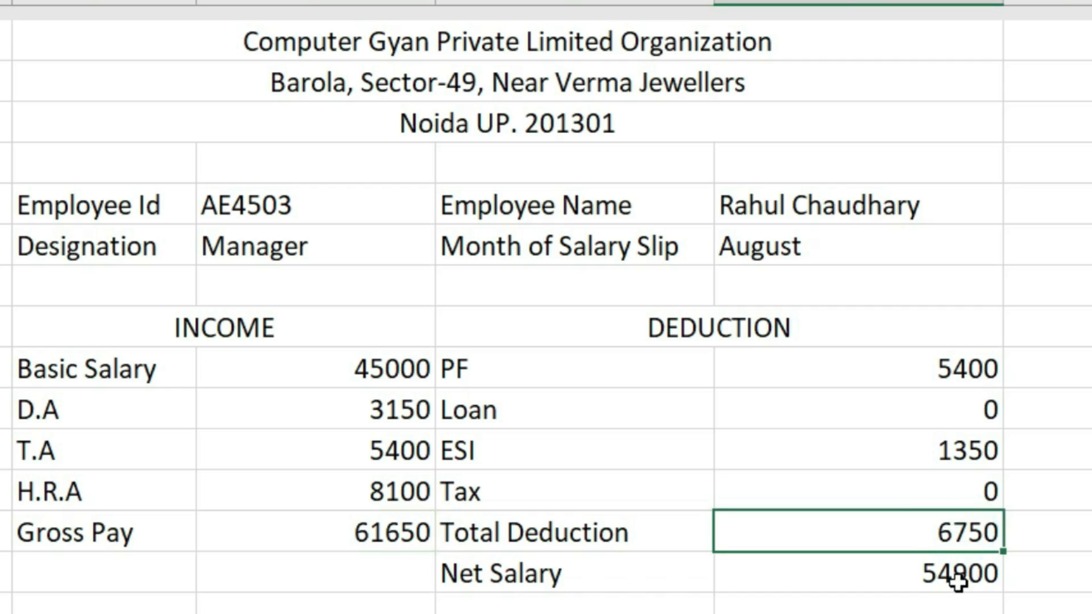
click(956, 577)
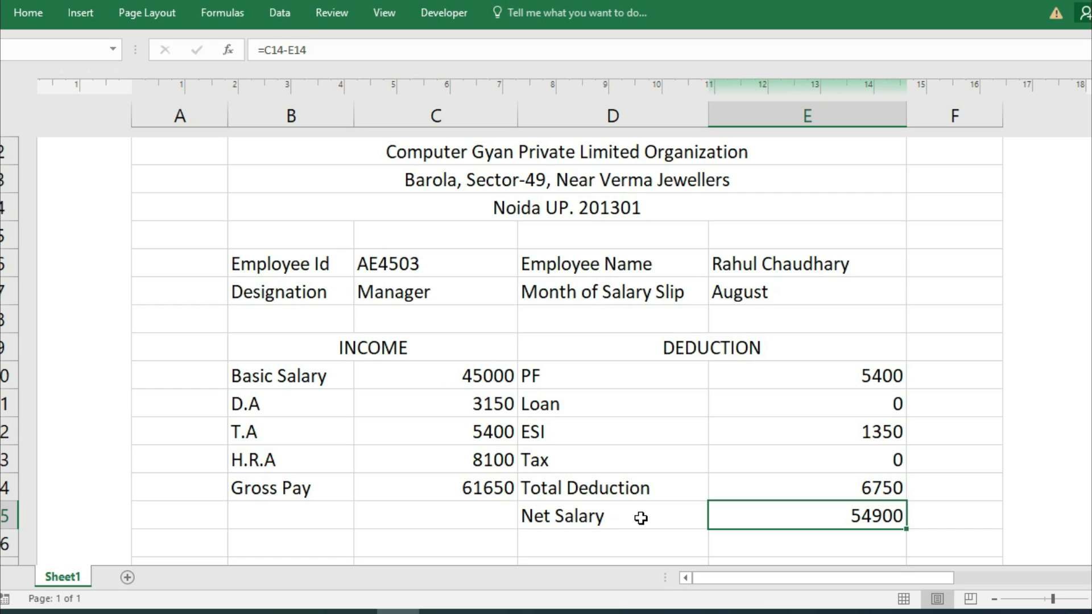
Center everything in the item rows B10:E14.
click(292, 367)
drag(389, 384, 833, 487)
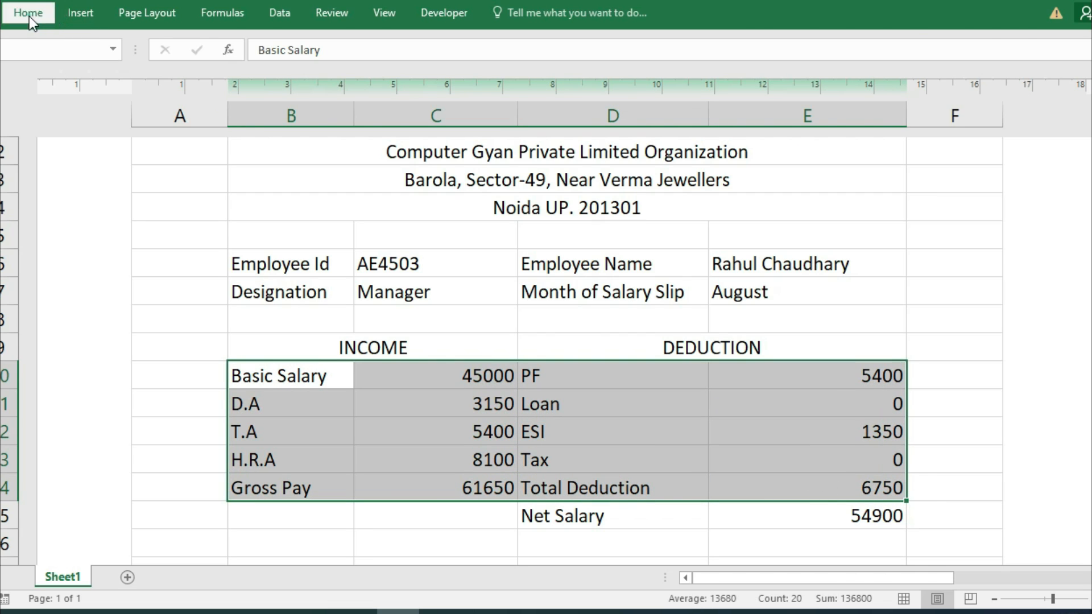
click(29, 14)
click(299, 71)
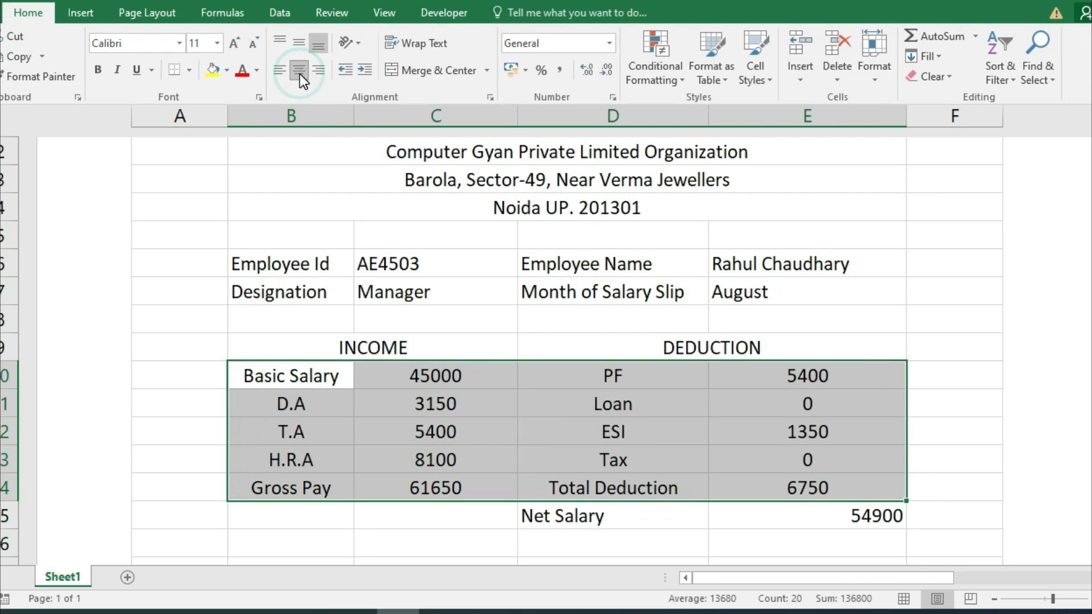
click(508, 418)
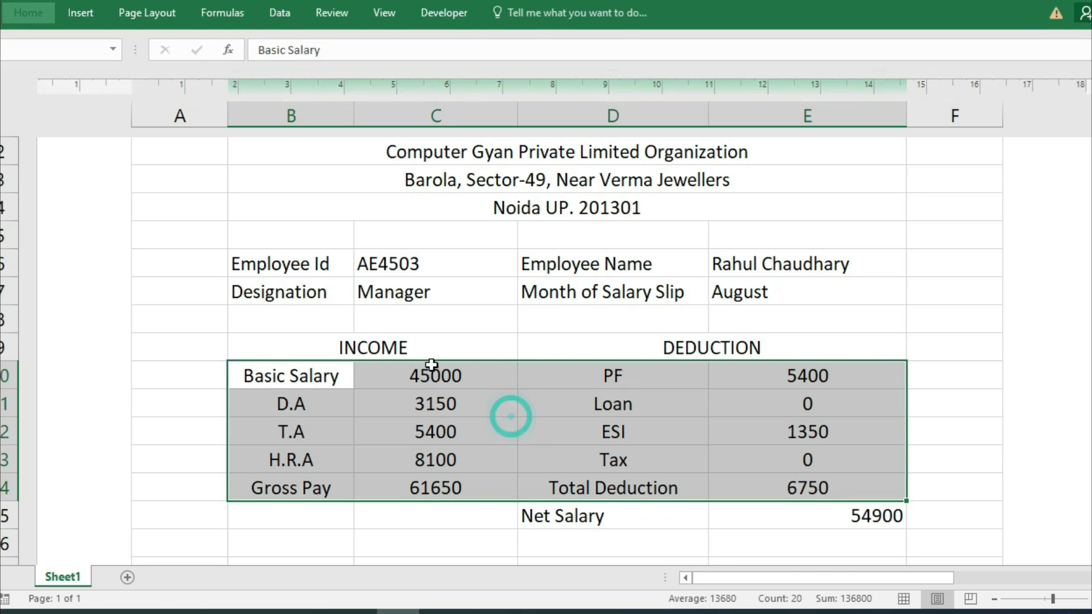
Right-align the amount columns C10:C14 and E10:E14.
click(436, 375)
click(431, 433)
drag(398, 382, 415, 482)
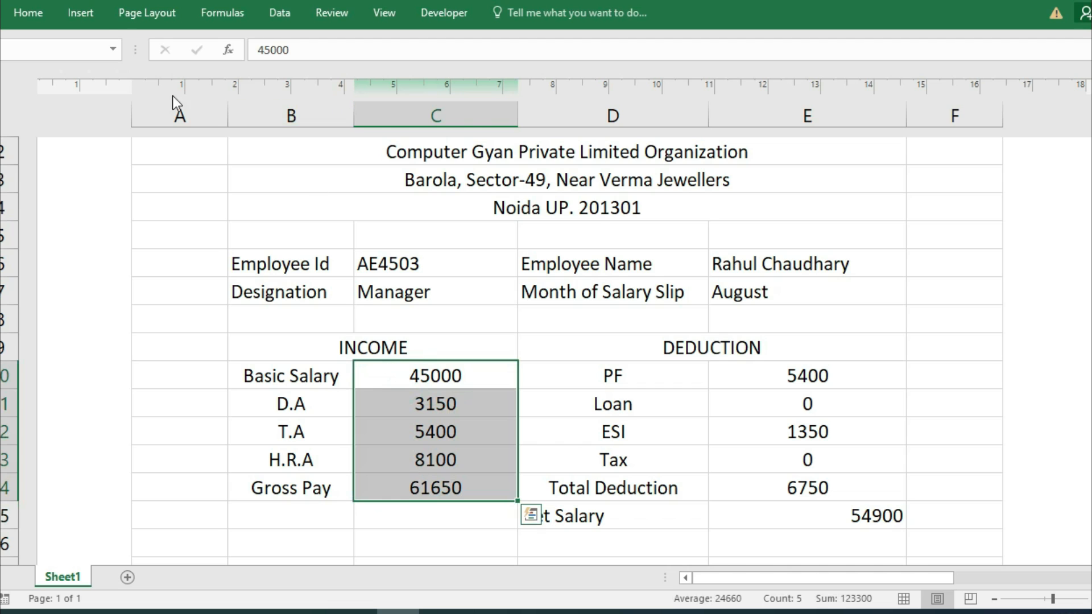
click(27, 14)
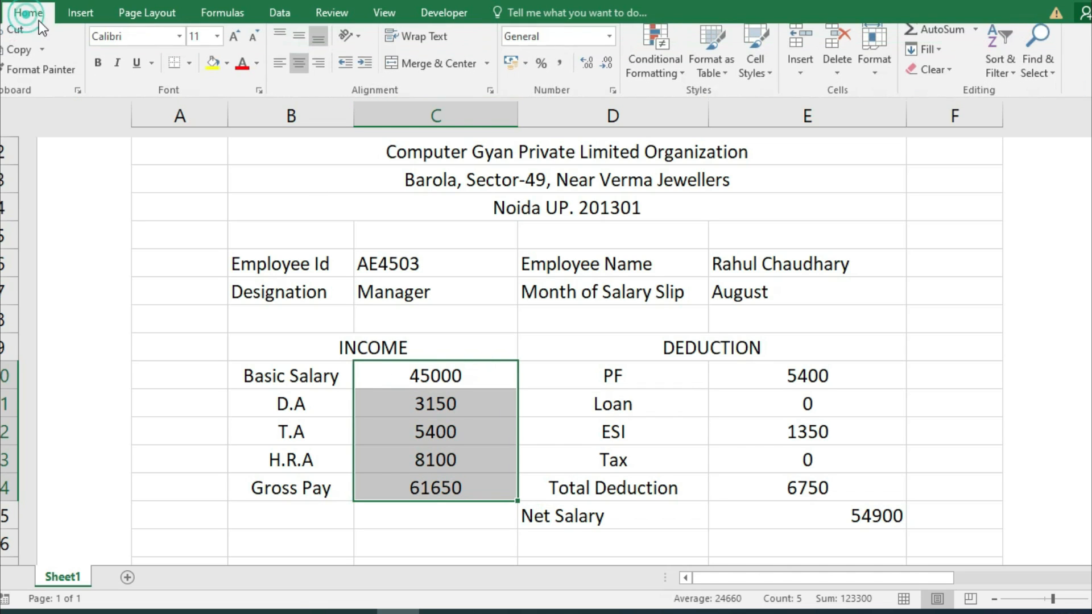
click(317, 70)
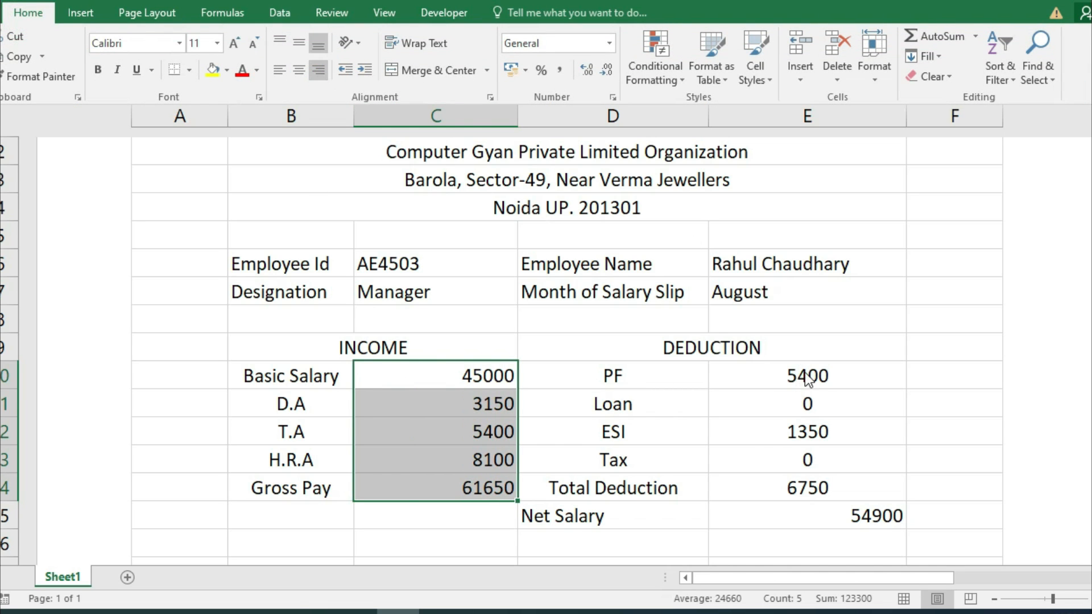
drag(808, 378, 807, 488)
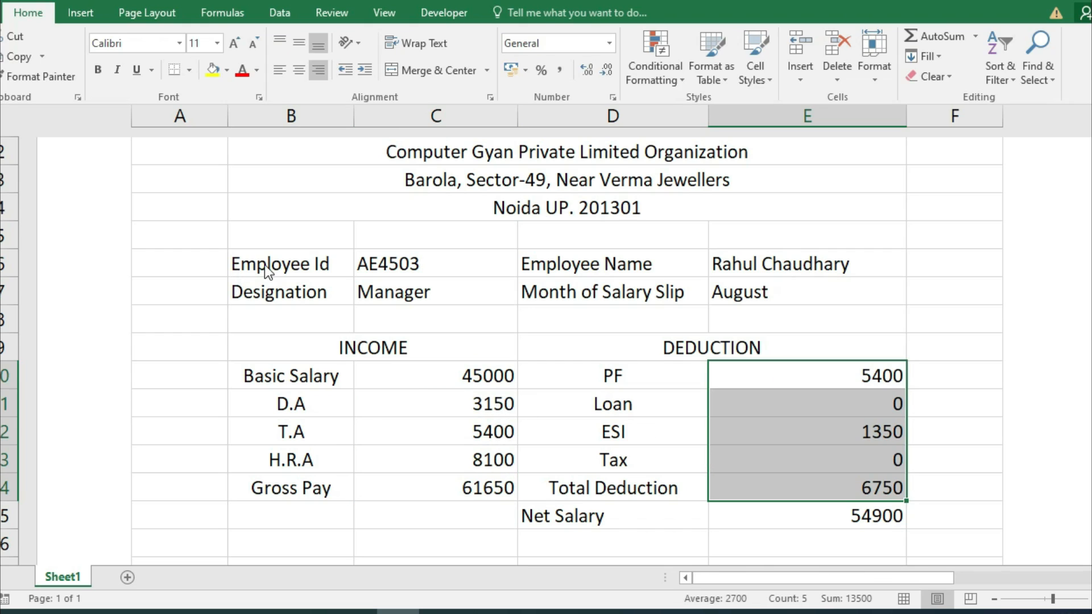
drag(268, 265, 295, 292)
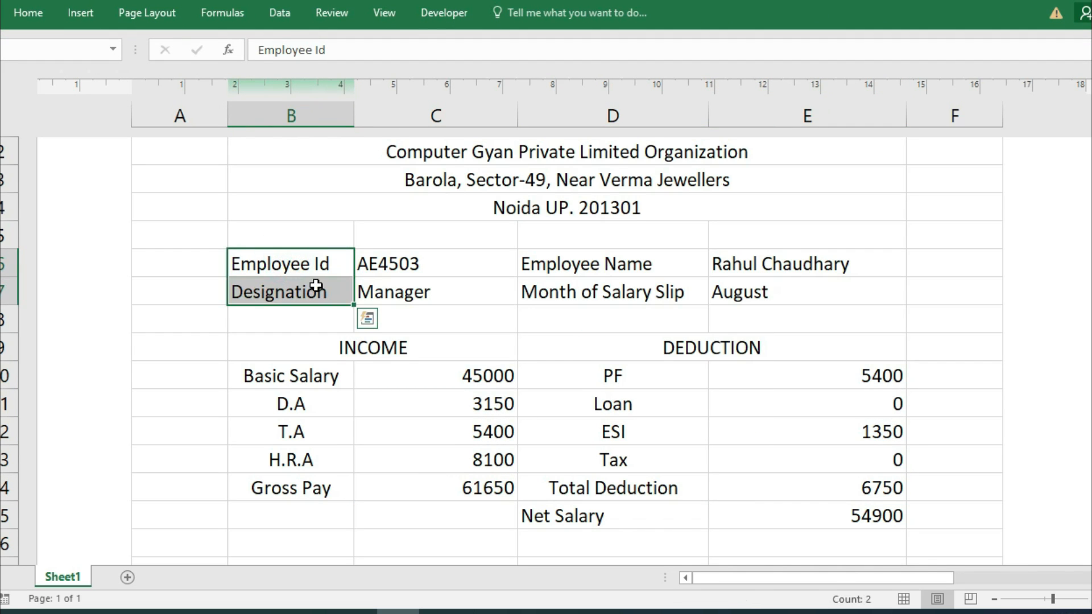
Bold the labels Employee Id, Designation, Employee Name and Month of Salary Slip.
click(18, 13)
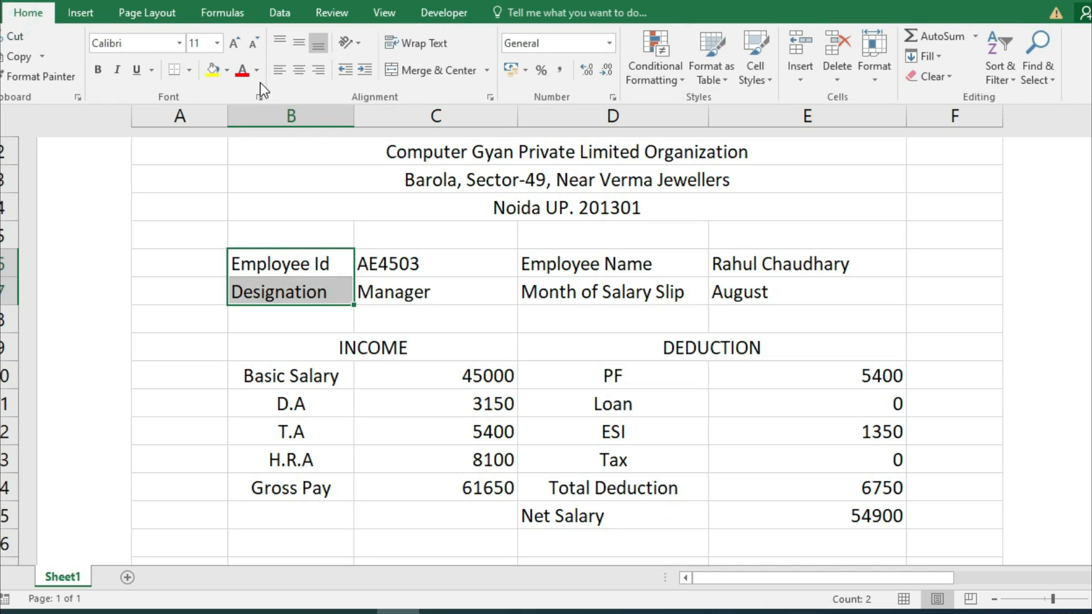
click(97, 71)
drag(621, 259, 623, 289)
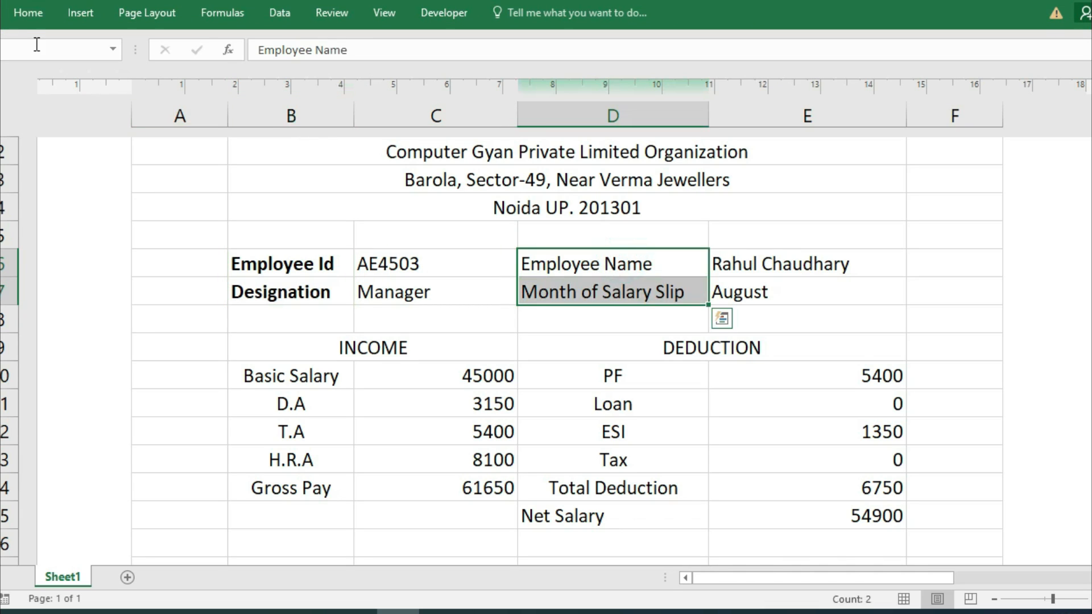
click(26, 17)
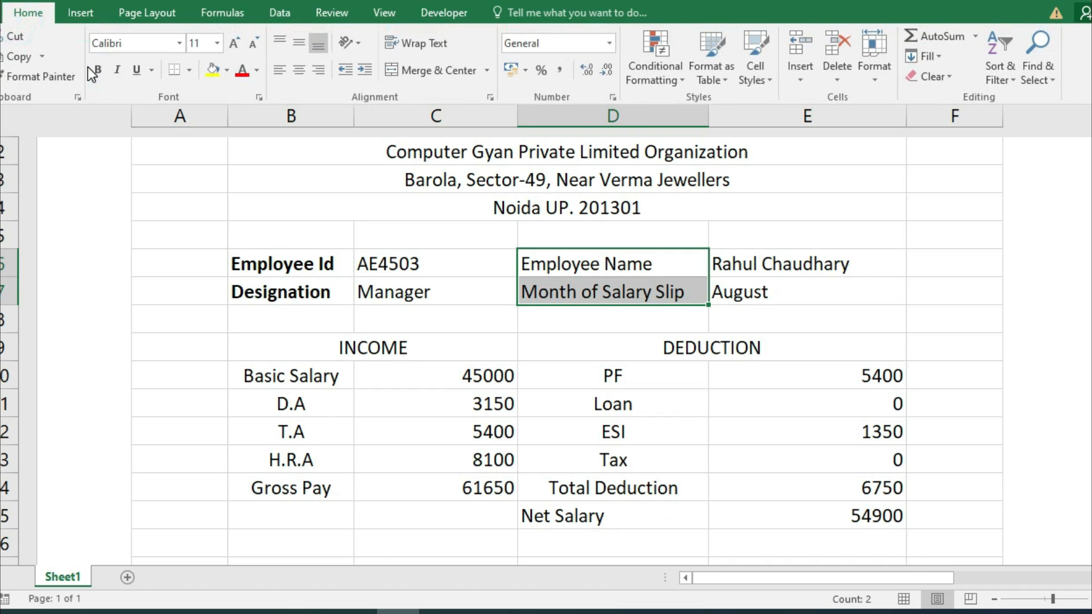
click(97, 72)
Center the employee detail values in C6:C7 and E6:E7.
click(402, 292)
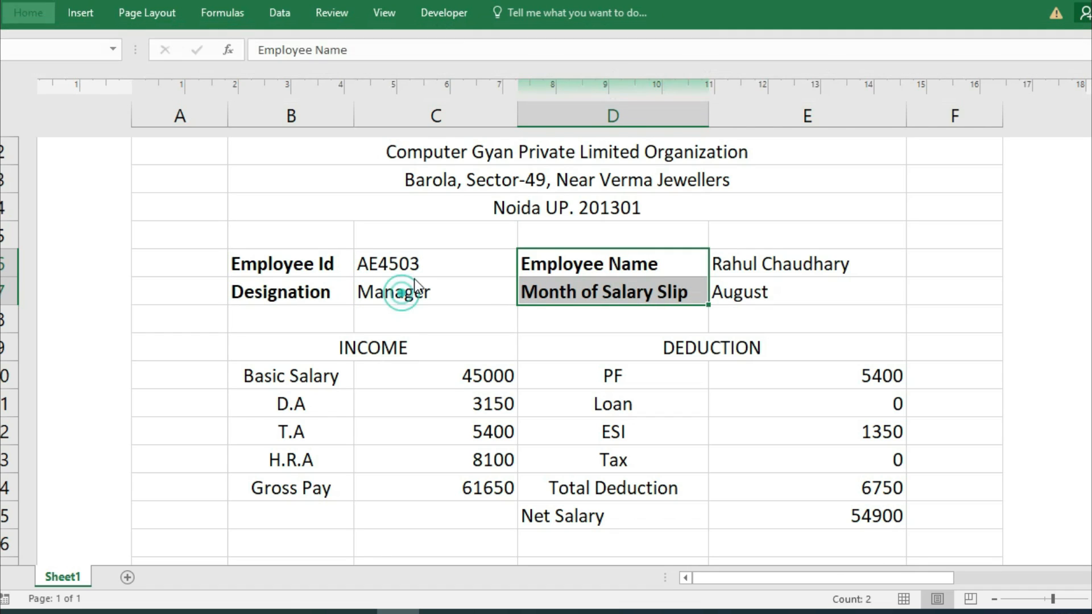
drag(429, 263, 428, 291)
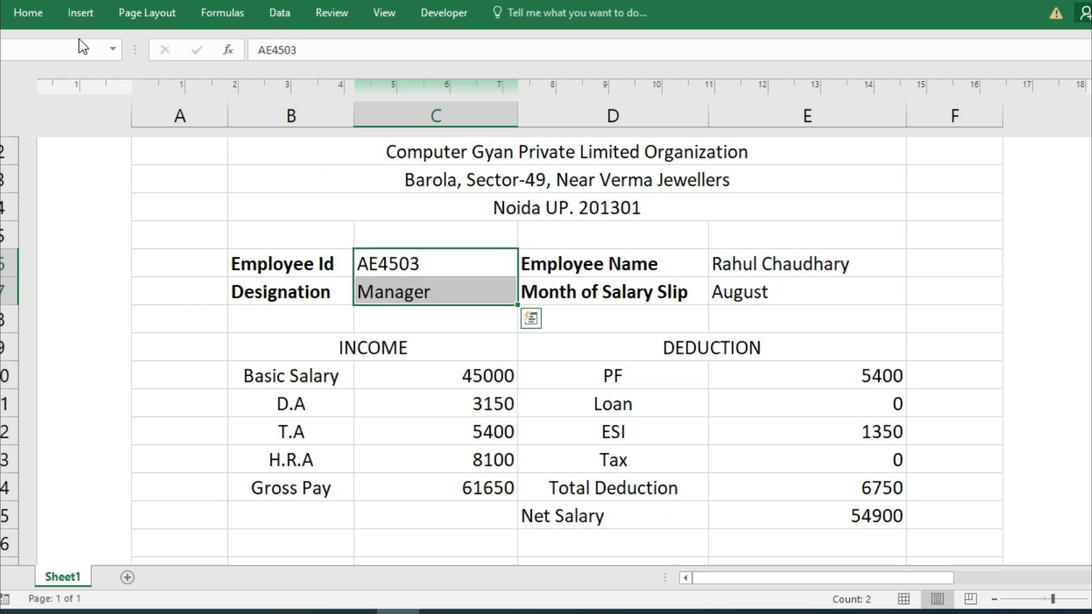
click(34, 15)
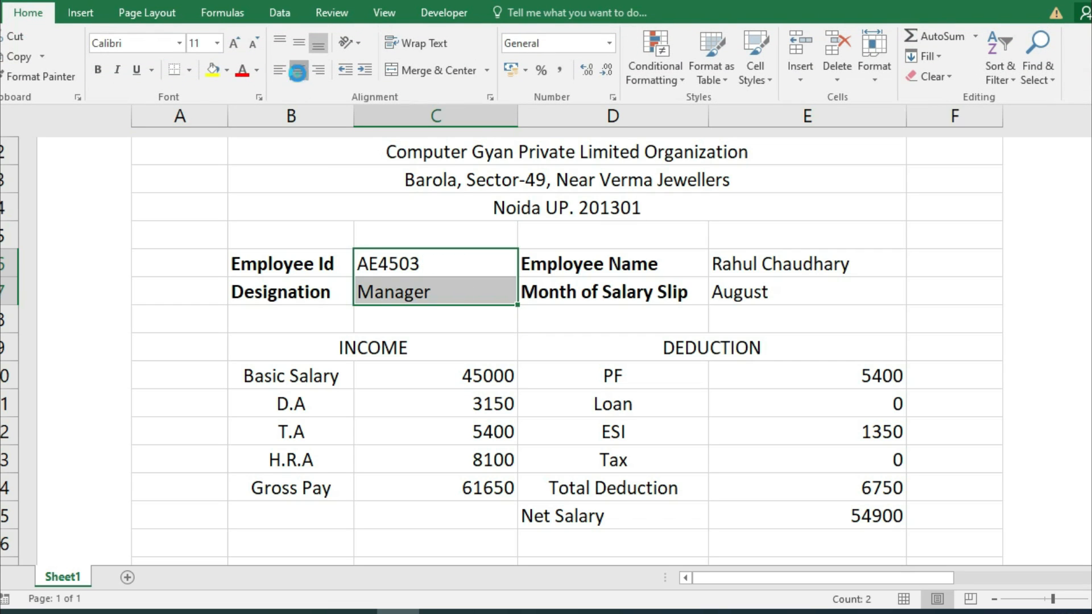
click(297, 72)
click(758, 257)
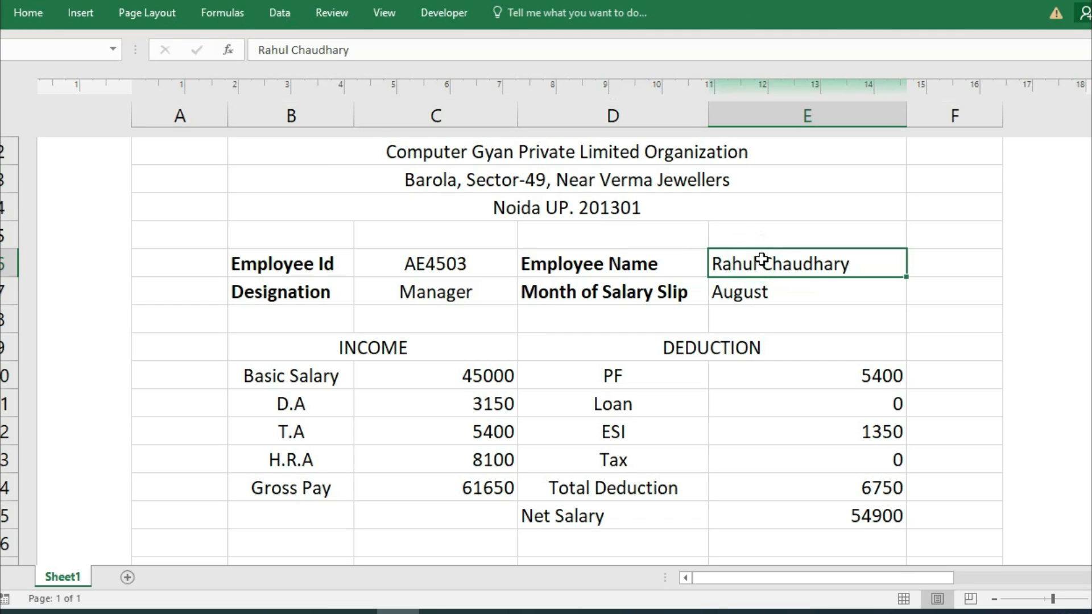
key(shift+Down)
click(39, 17)
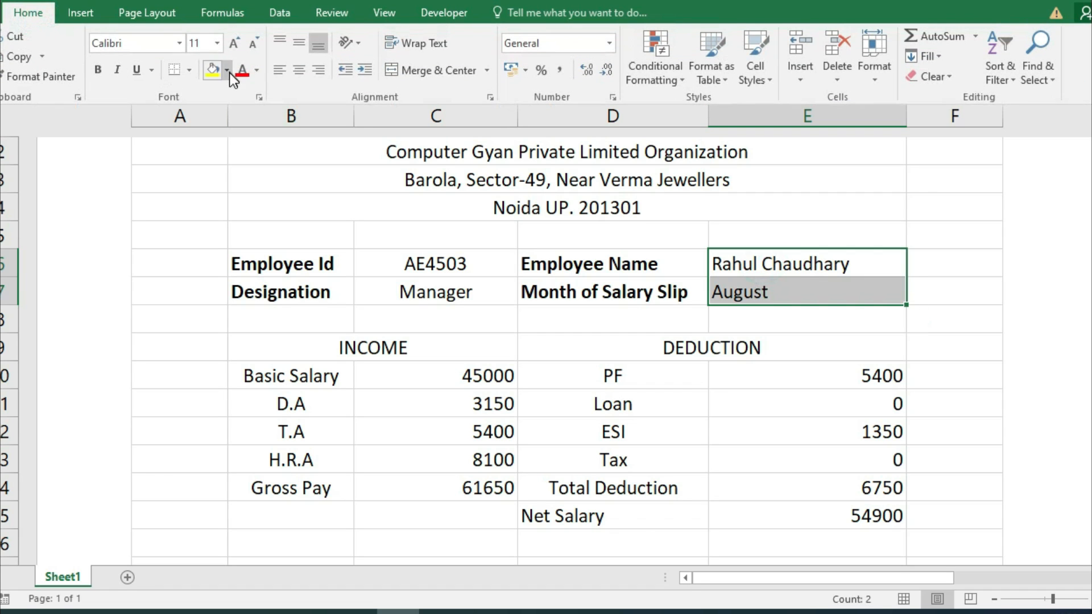
click(299, 70)
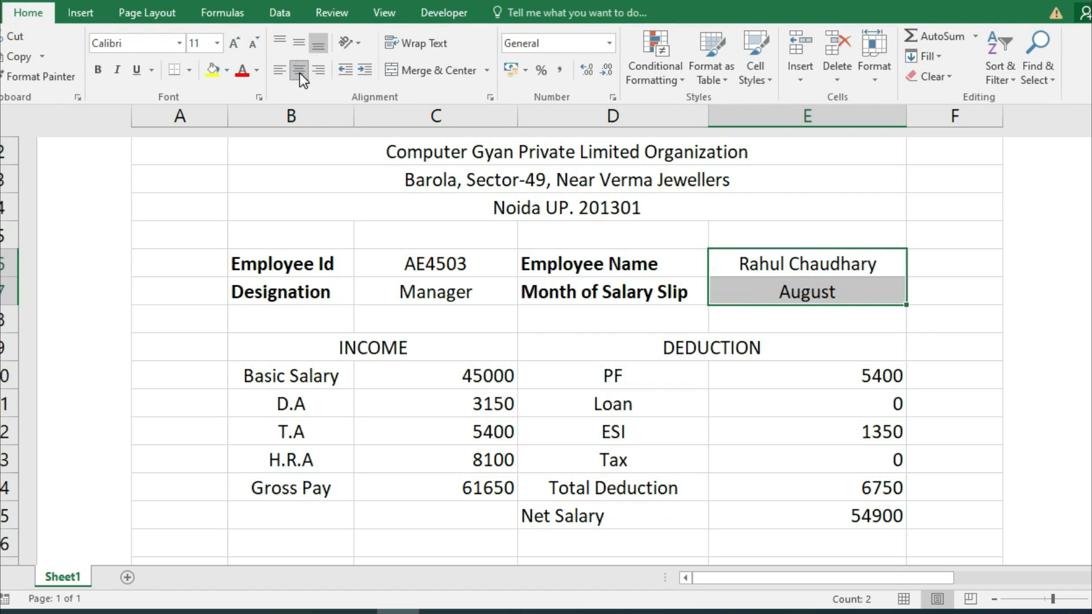
click(455, 148)
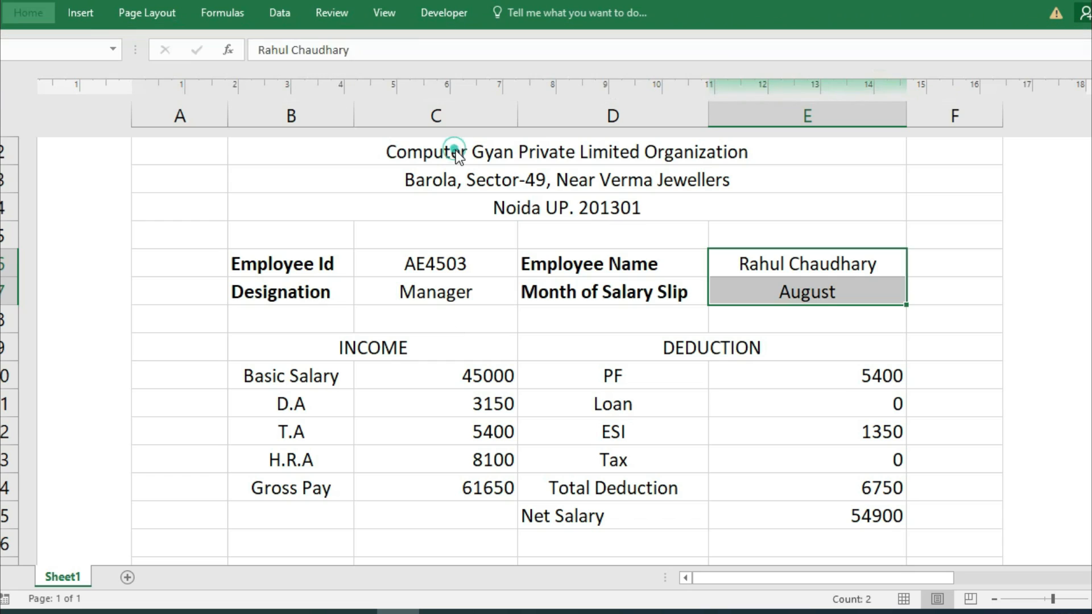
click(461, 150)
Enlarge the company name title to size 16 and make it bold.
click(35, 21)
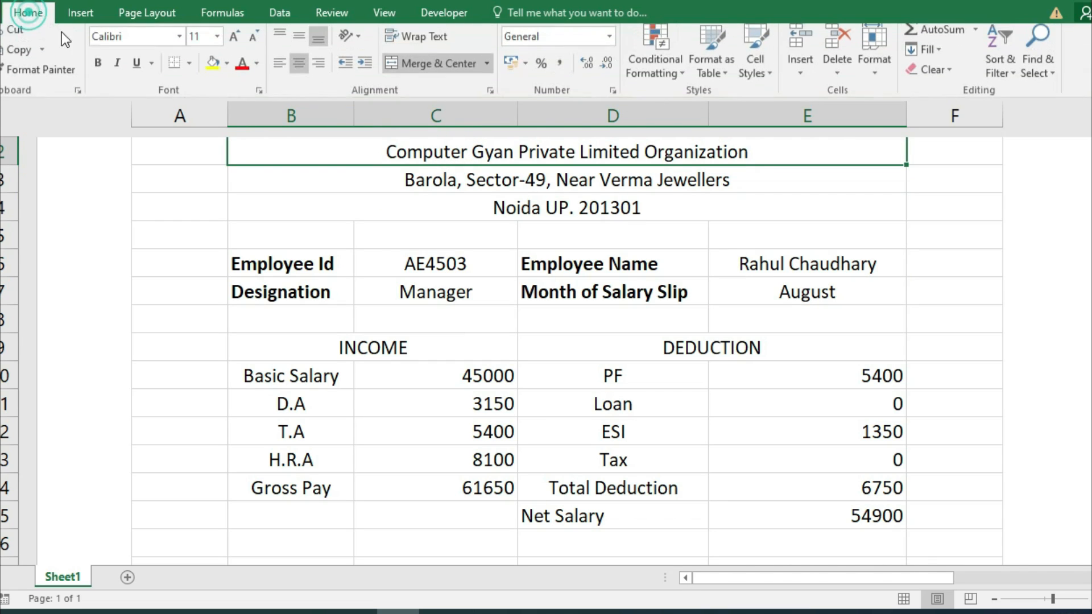
click(232, 45)
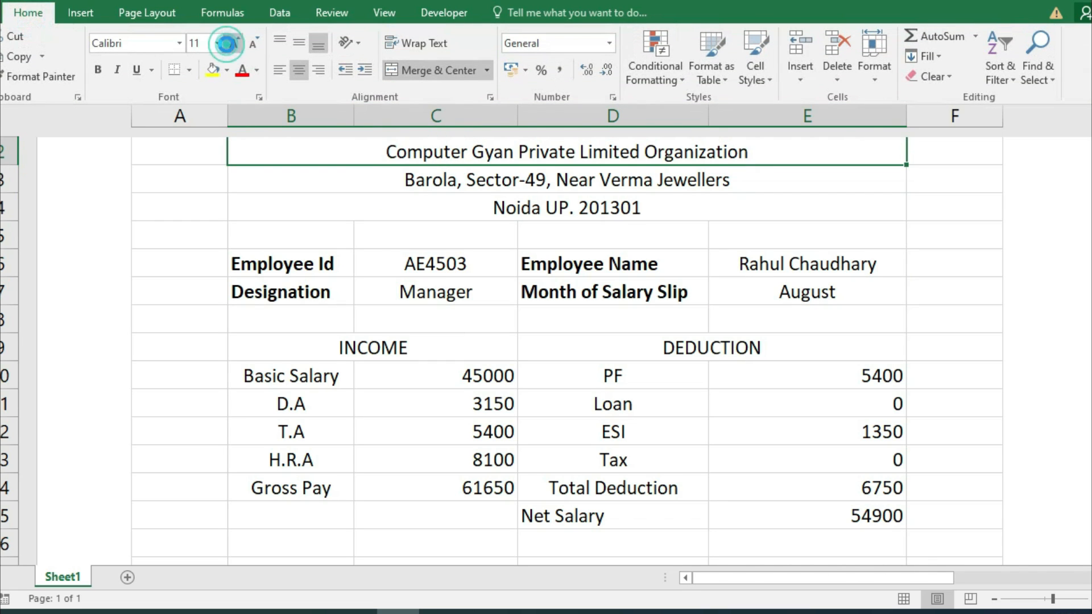
click(233, 45)
click(233, 44)
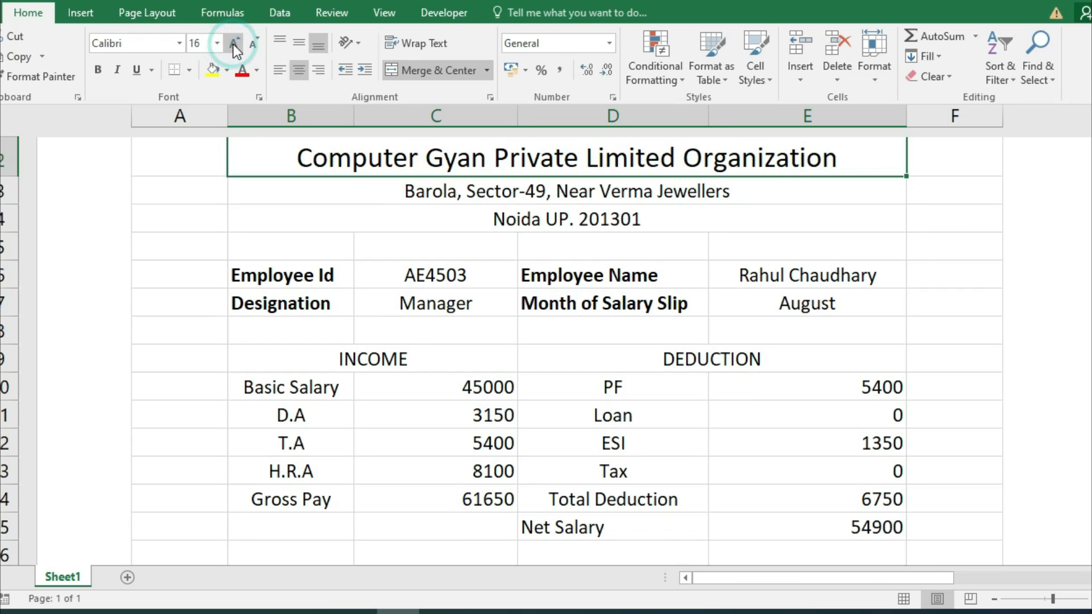
click(99, 71)
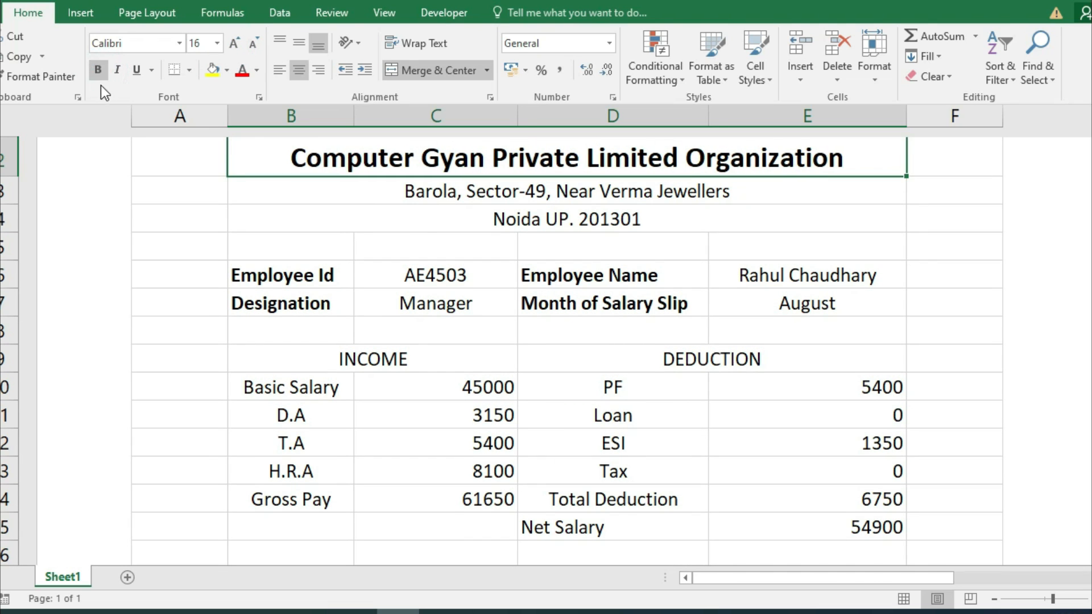
key(ctrl+F1)
Make the two address lines in rows 3–4 larger and bold.
drag(464, 195, 486, 220)
click(46, 16)
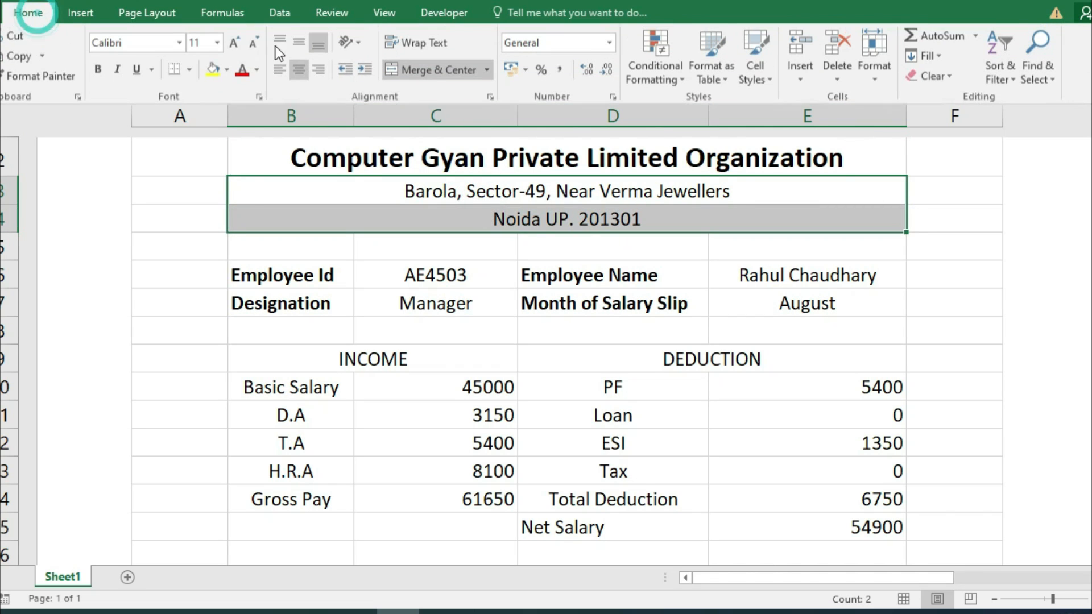
click(234, 43)
click(95, 70)
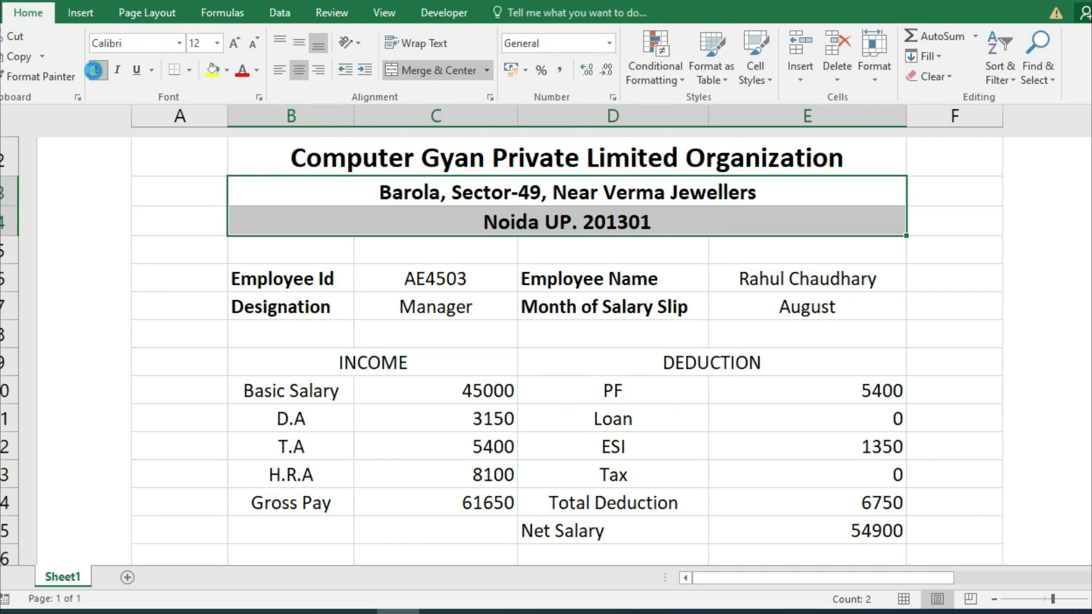
click(357, 224)
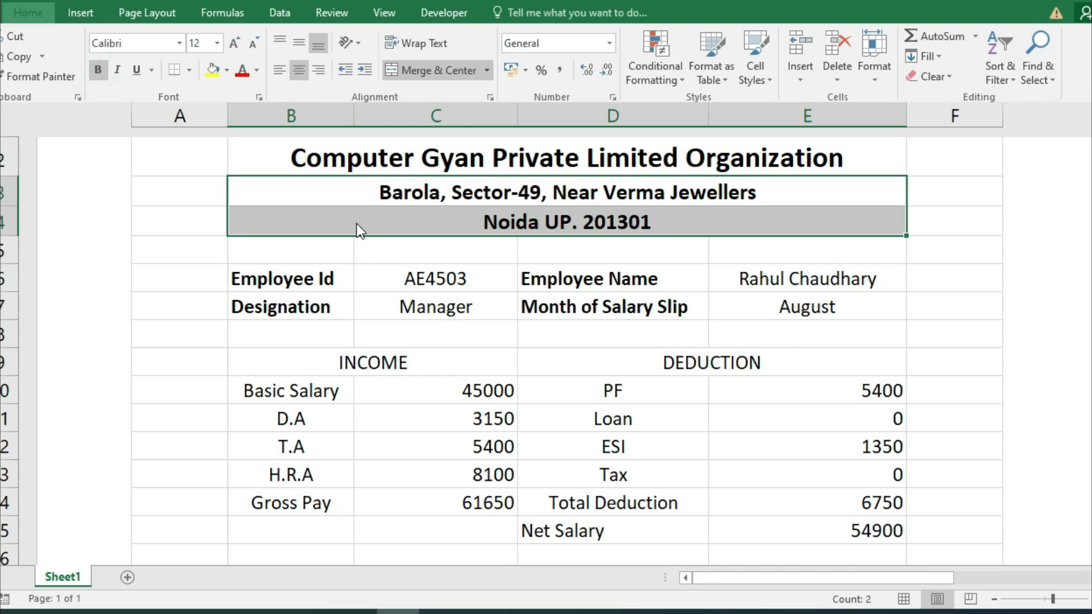
Put a thick bottom border under the company header block B2:E4.
drag(327, 152, 304, 212)
click(29, 12)
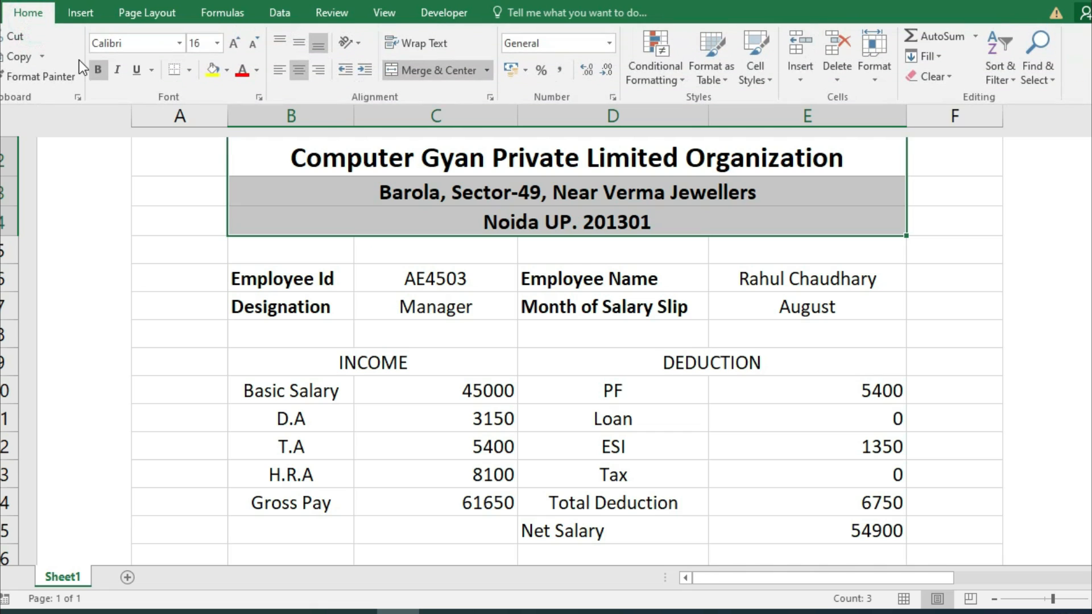
click(189, 71)
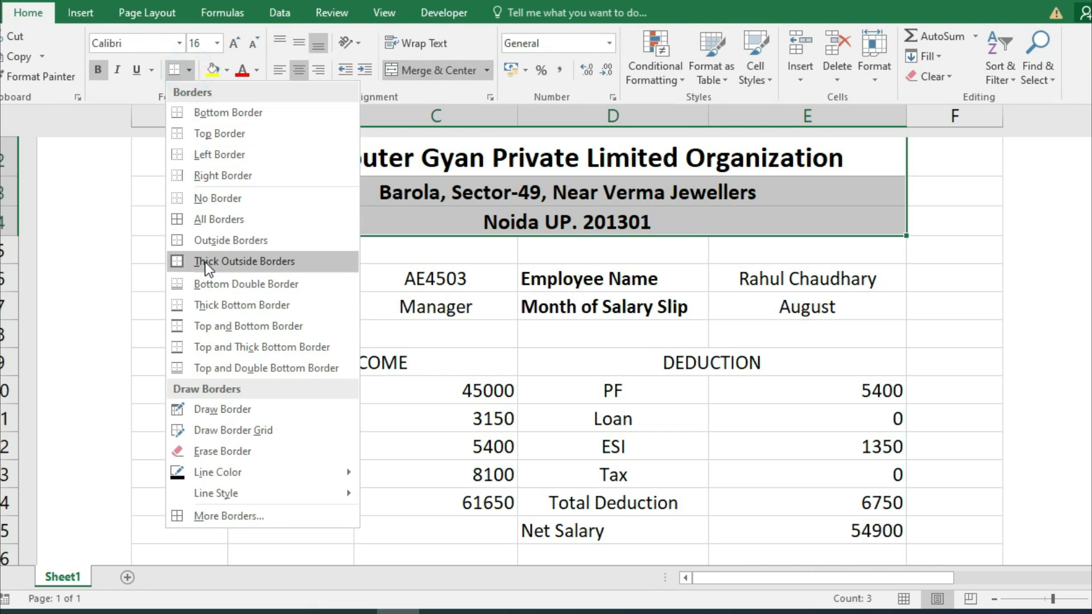
click(234, 305)
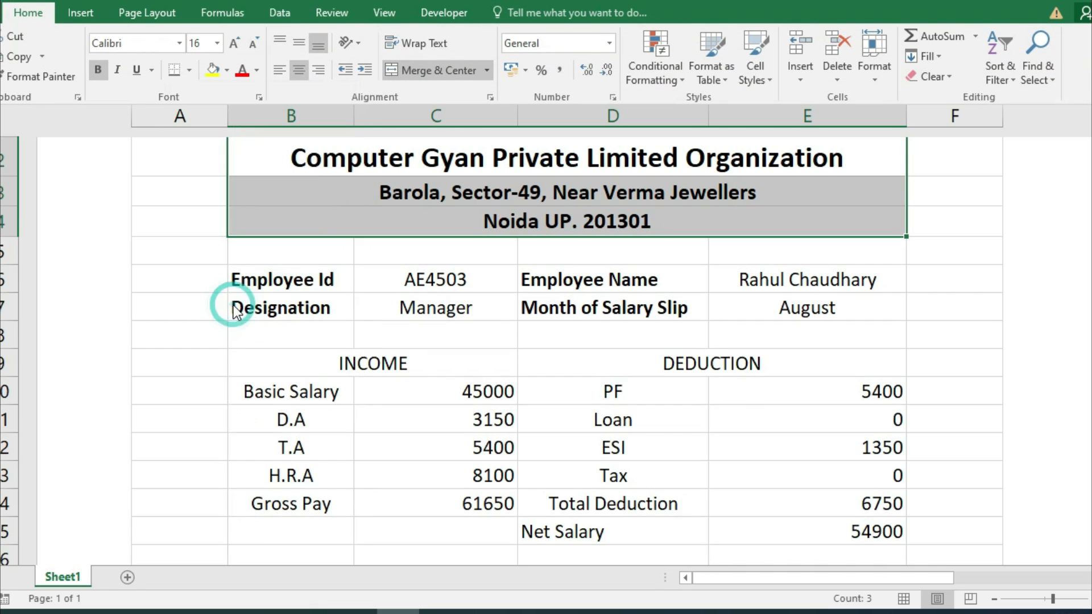
click(971, 275)
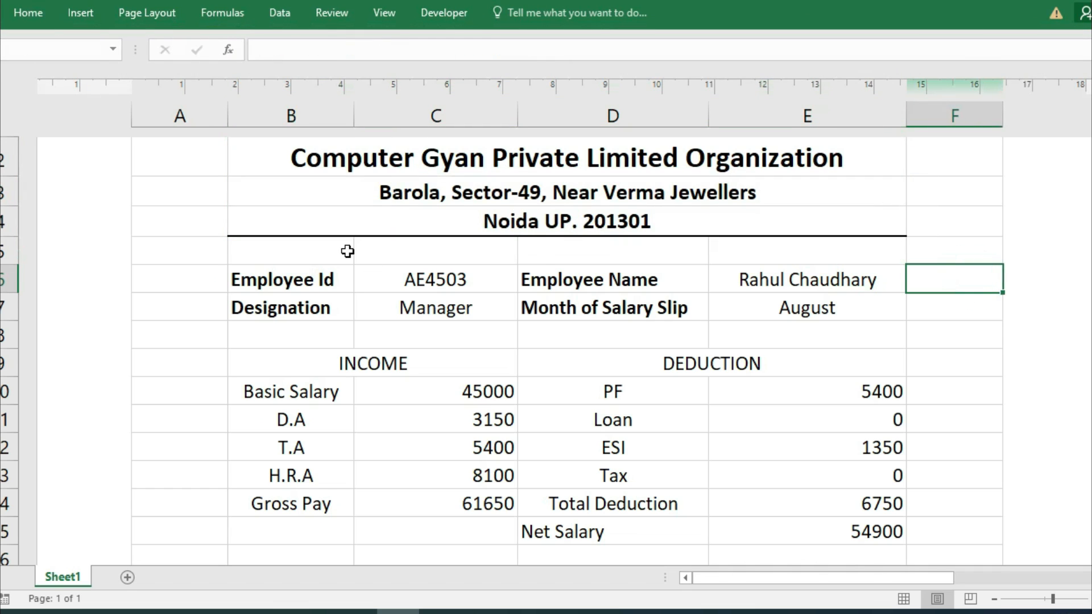
drag(297, 282, 767, 318)
click(28, 12)
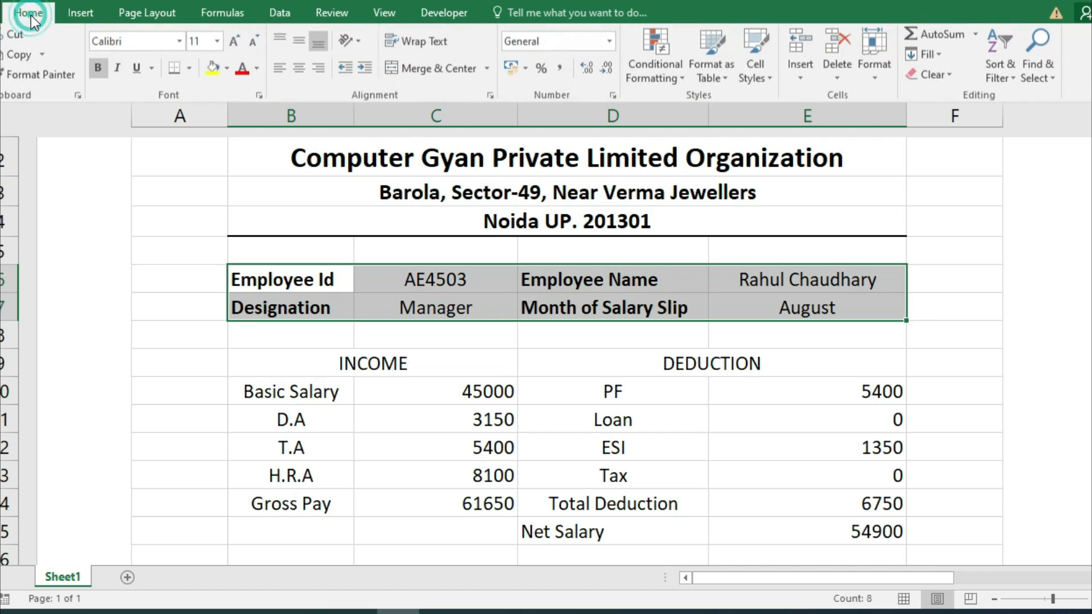
Apply All Borders to the employee details B6:E7 and the INCOME/DEDUCTION table B9:E15.
click(188, 77)
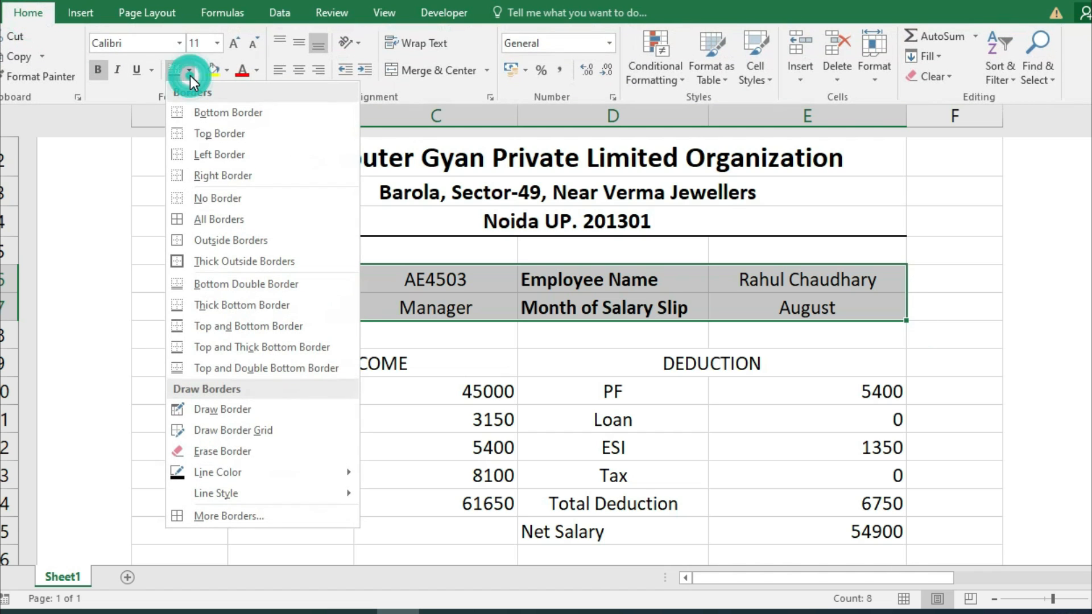
click(227, 218)
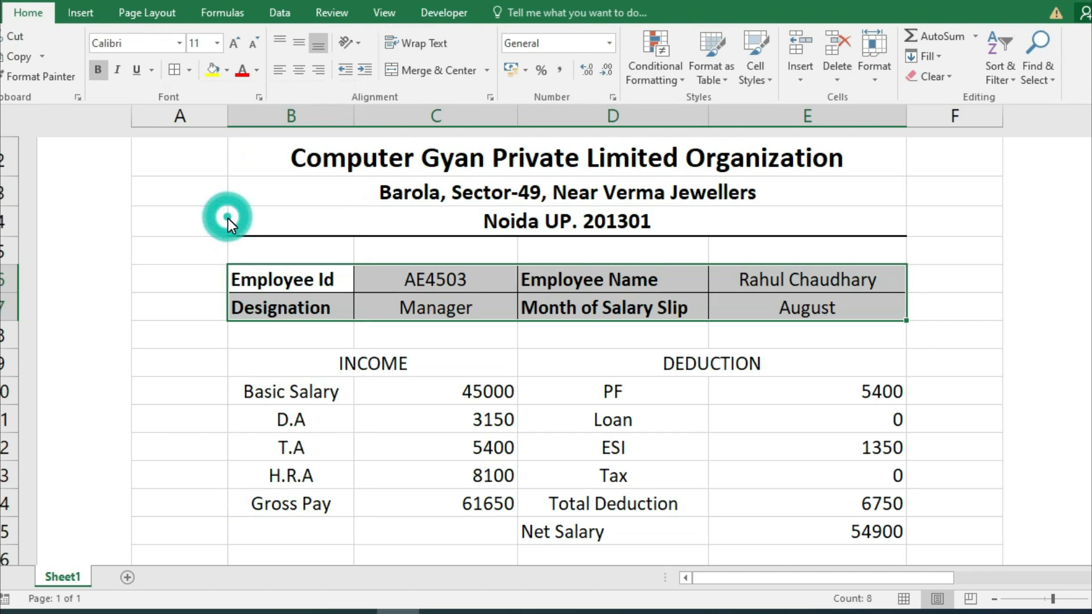
click(315, 367)
drag(317, 363, 733, 526)
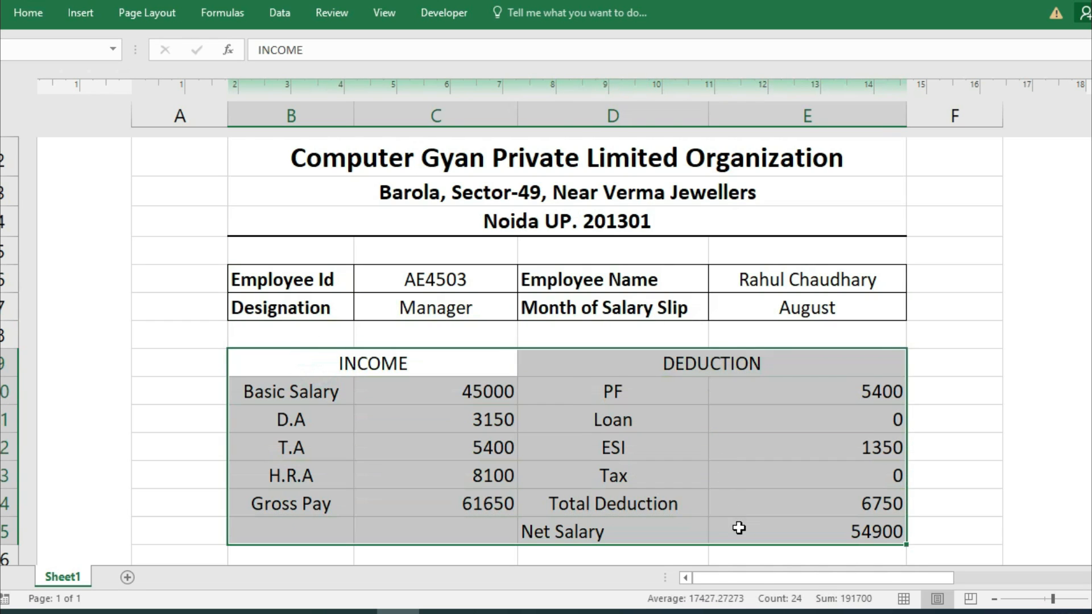
click(28, 13)
click(174, 69)
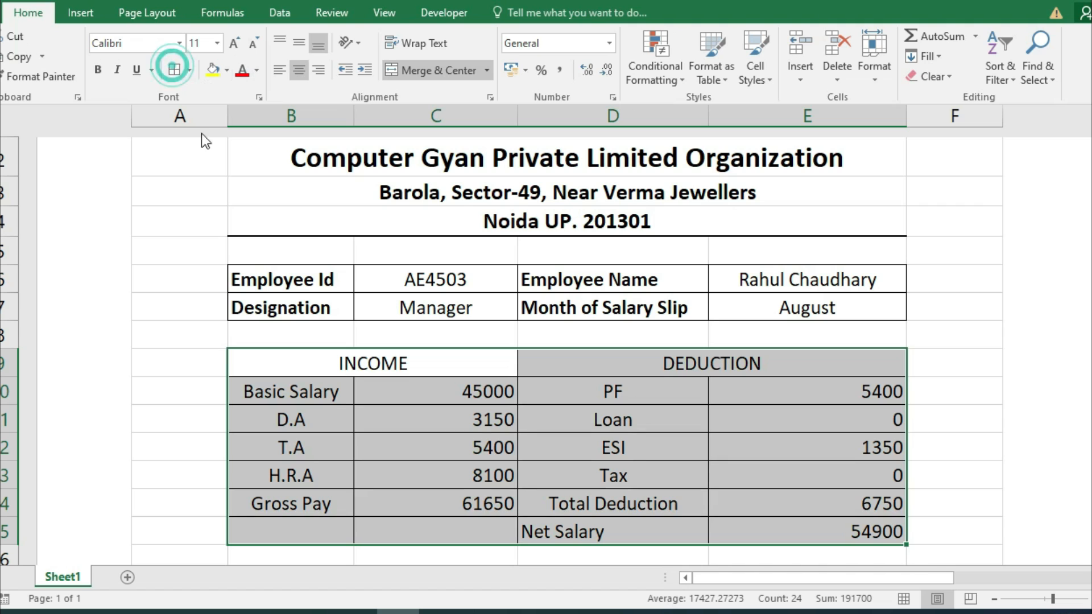
click(372, 362)
Bold the income labels B10:B14 and the deduction labels D10:D15, centring the deduction labels.
drag(291, 391, 284, 504)
click(27, 13)
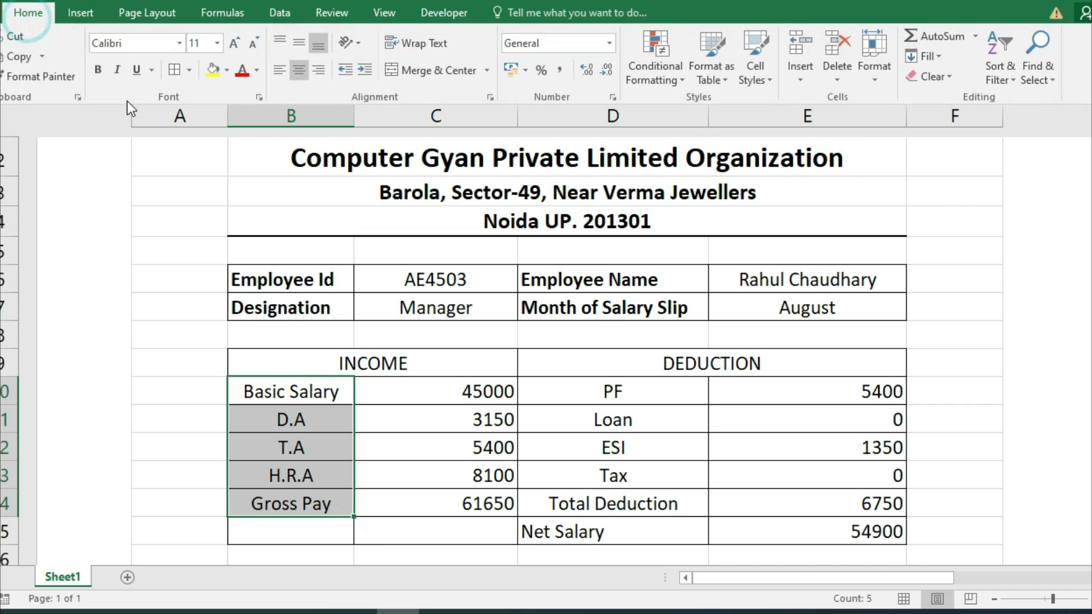
click(98, 69)
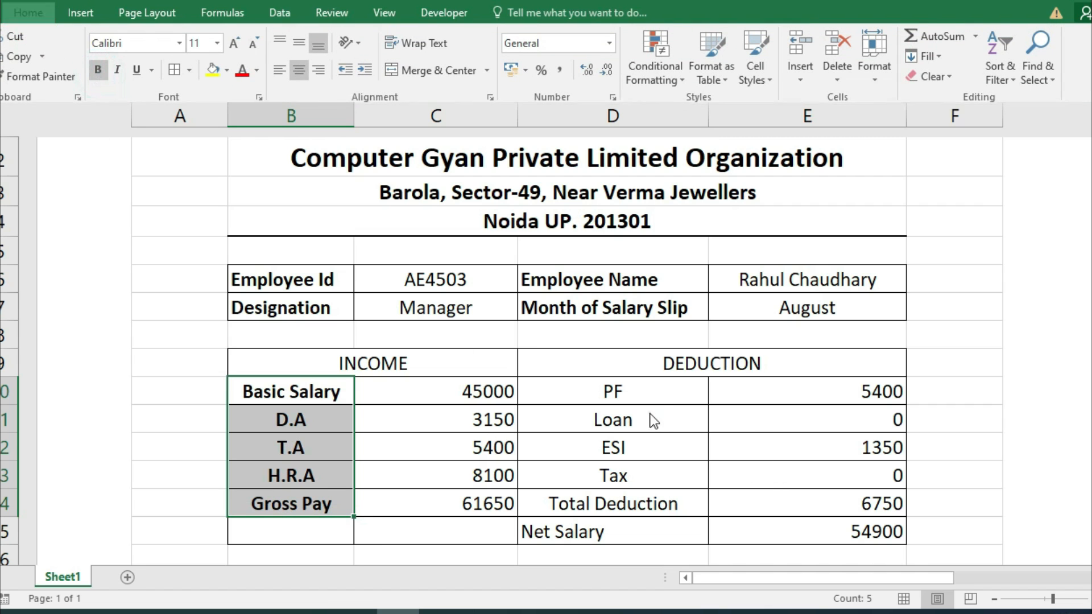
click(647, 392)
drag(641, 509, 639, 521)
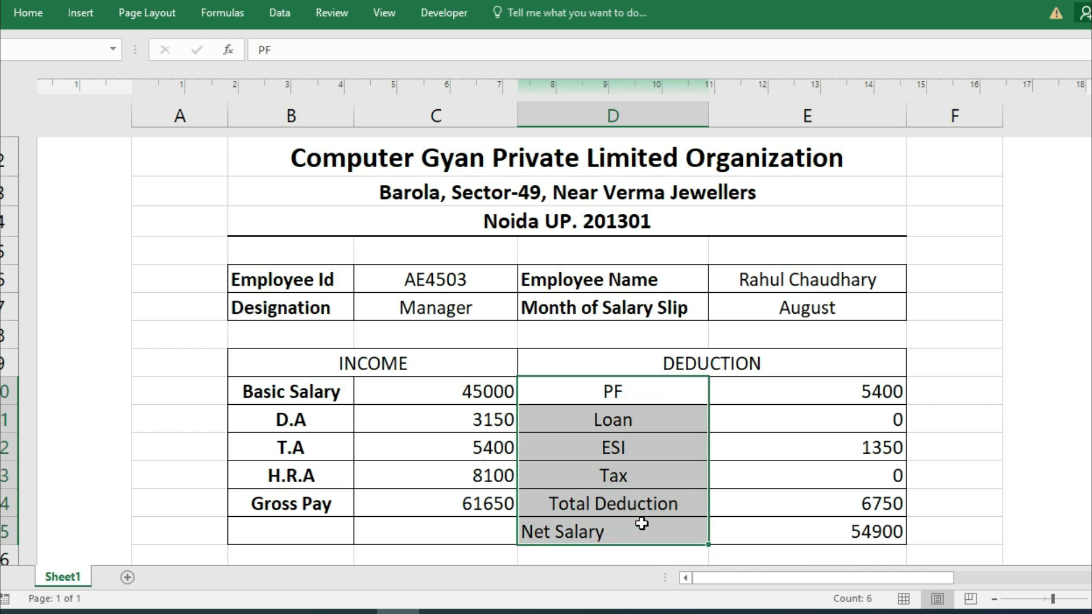
click(25, 13)
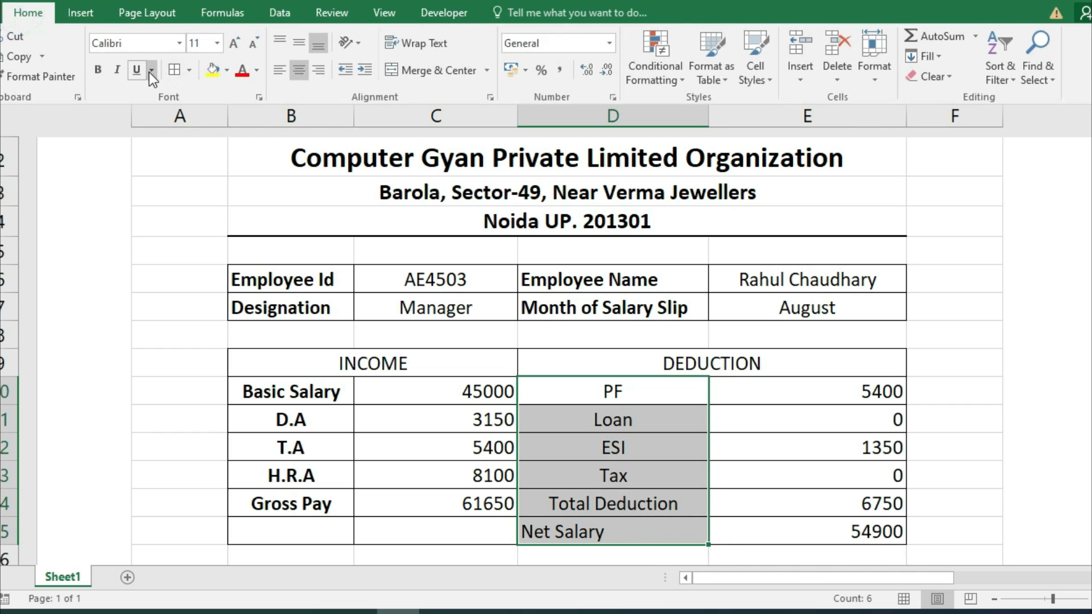
click(107, 69)
click(441, 407)
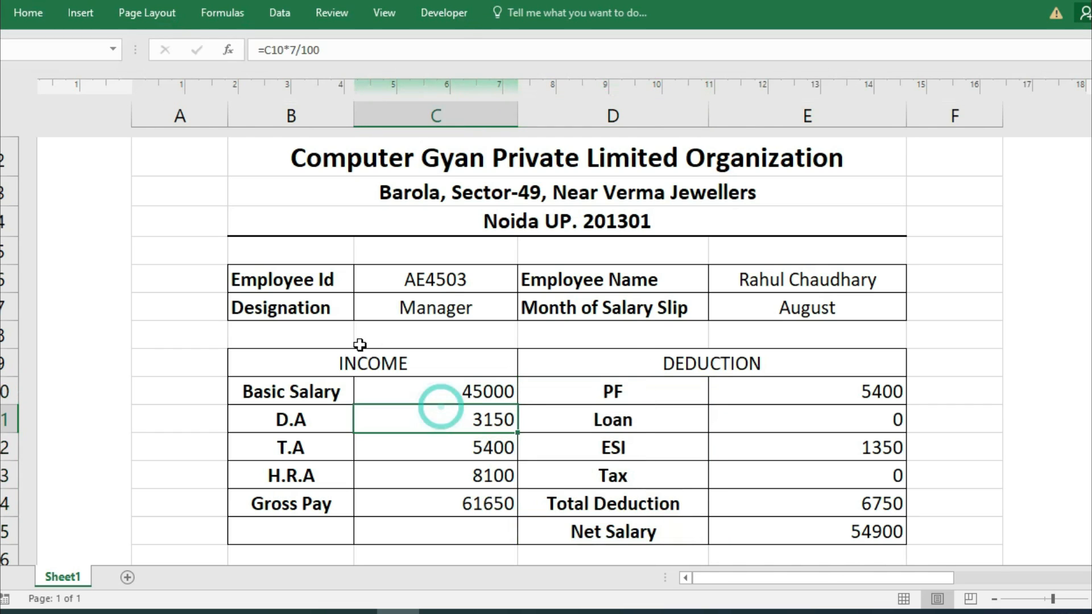
Make the INCOME and DEDUCTION headings in row 9 larger and bold.
click(340, 358)
drag(532, 366, 706, 378)
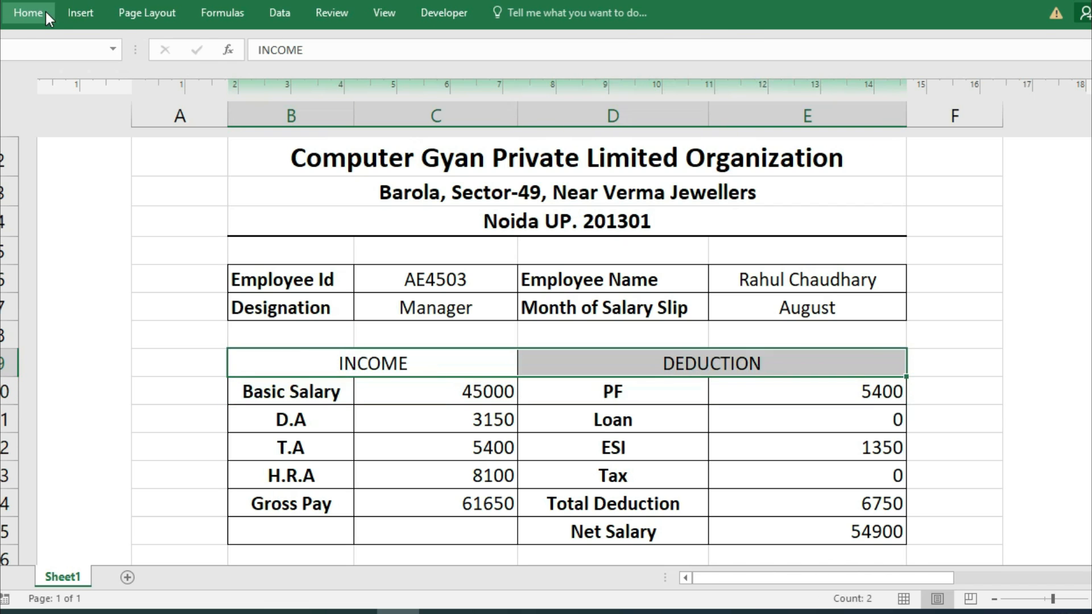
click(31, 12)
click(230, 43)
click(99, 70)
mouse_move(1091, 396)
mouse_down()
mouse_move(1091, 410)
mouse_move(1091, 397)
mouse_up()
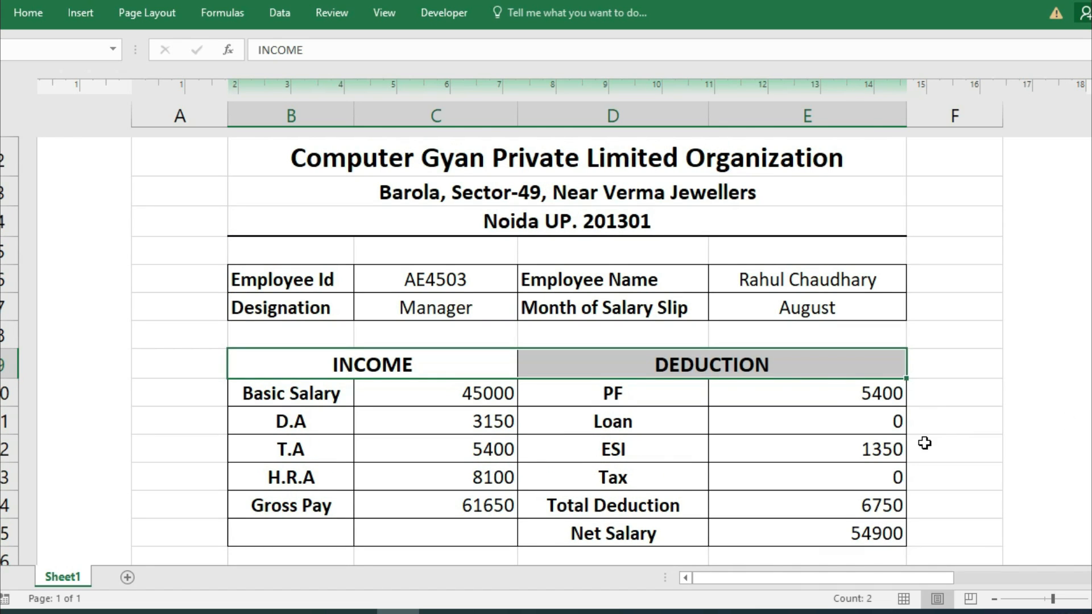
scroll(661, 447, down, 1)
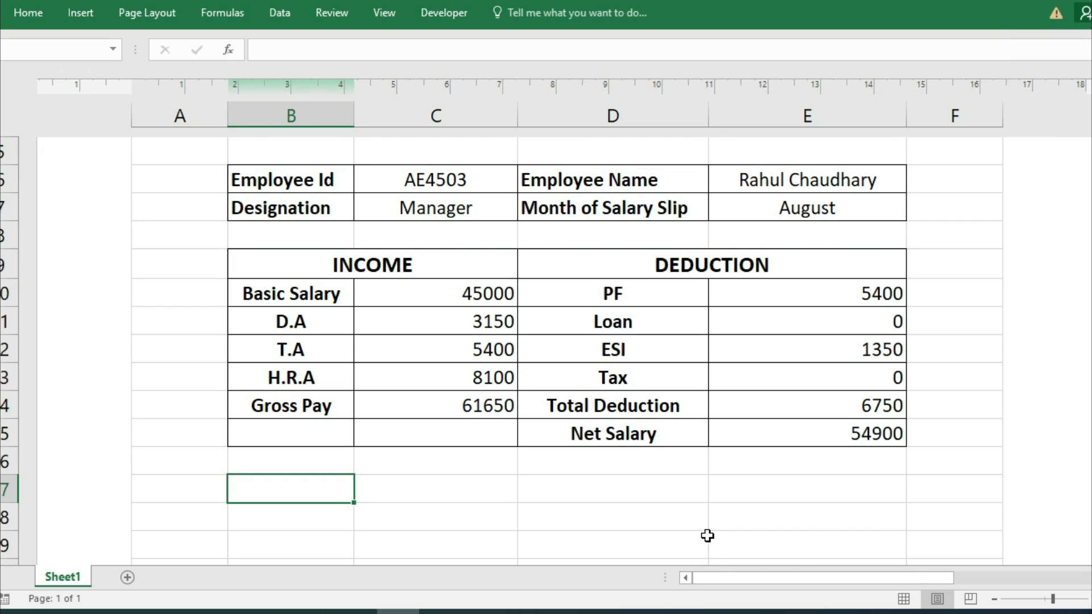
Merge B17:C17 and enter 'Sign of Employee _____________' as the employee signature line.
drag(334, 487, 435, 487)
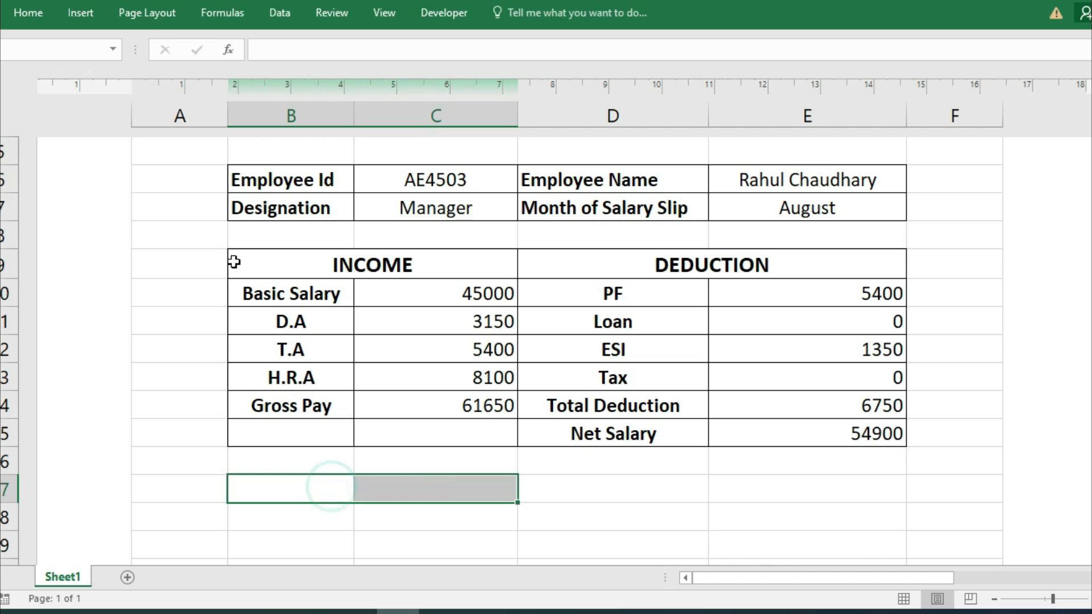
click(40, 22)
click(410, 70)
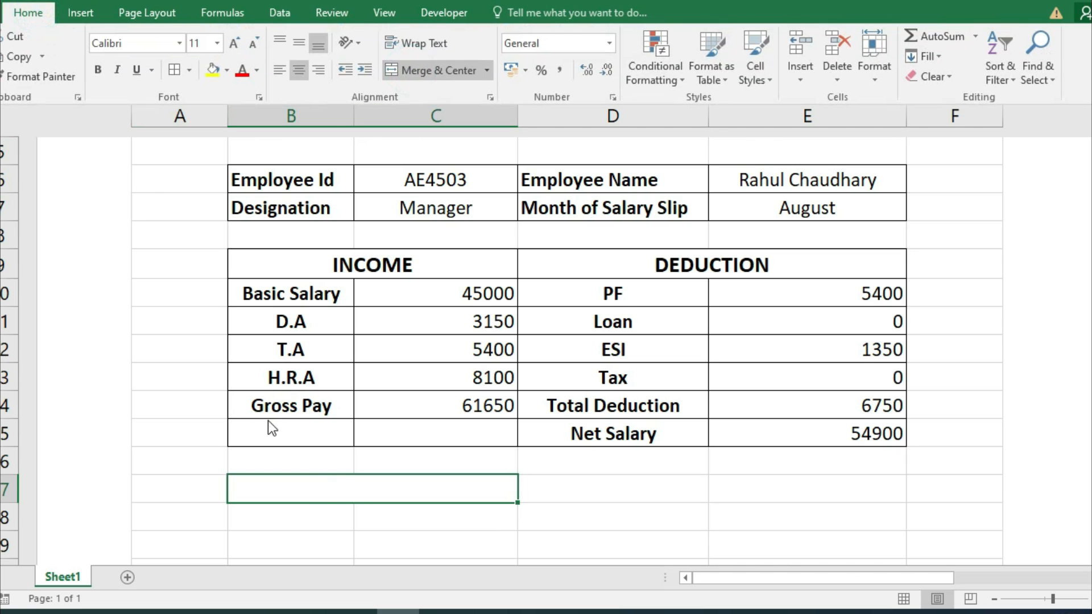
click(322, 490)
text(Sign of Em)
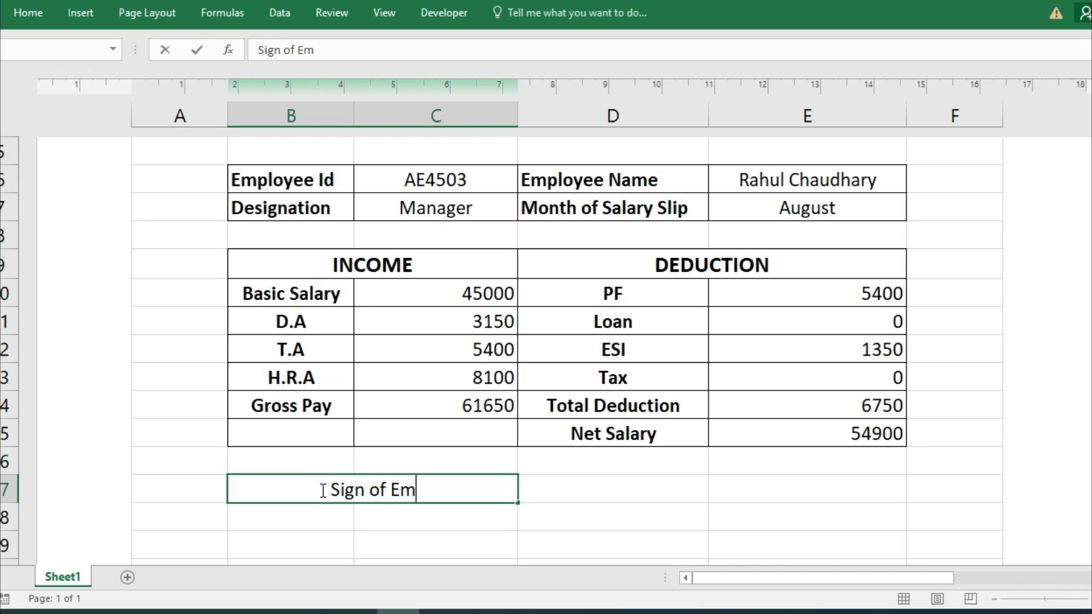
text(ployee)
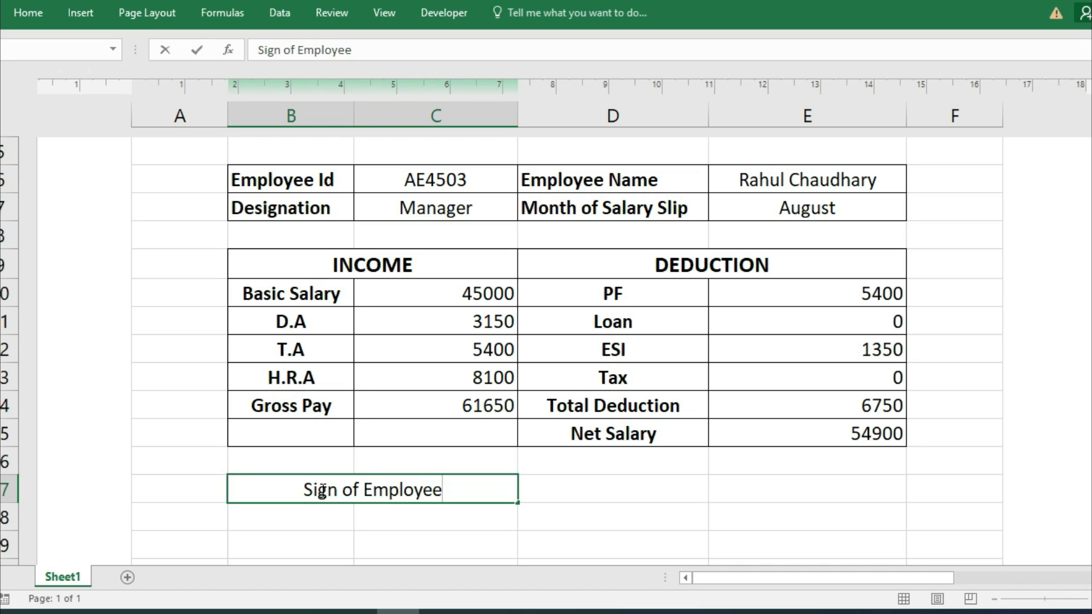
text( ______________)
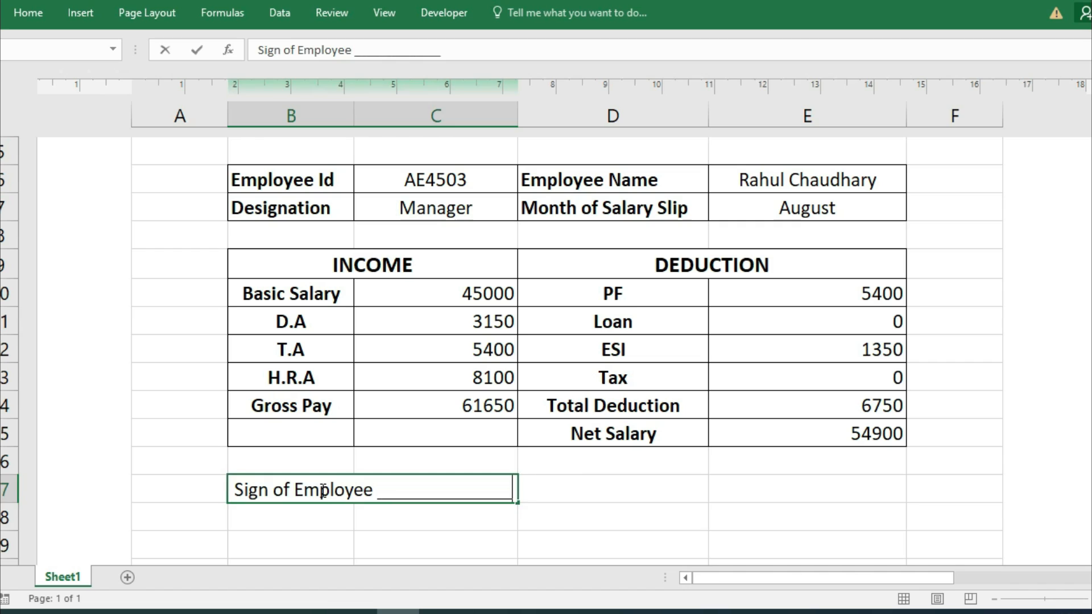
Merge D17:E17 and enter 'Sign of Manager ________________________' beside it.
drag(582, 483, 802, 487)
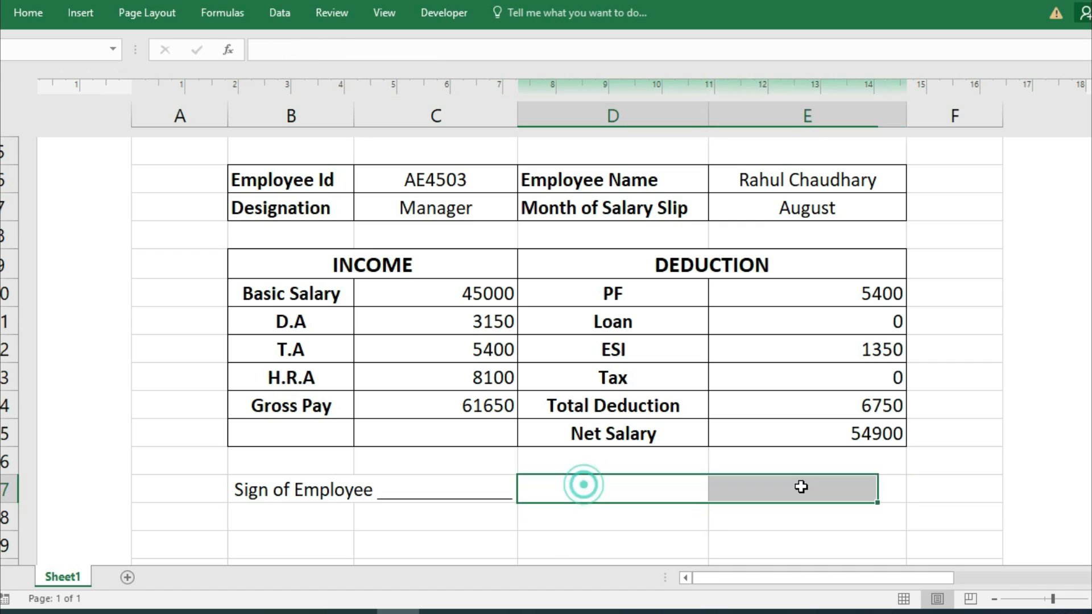
key(alt+h)
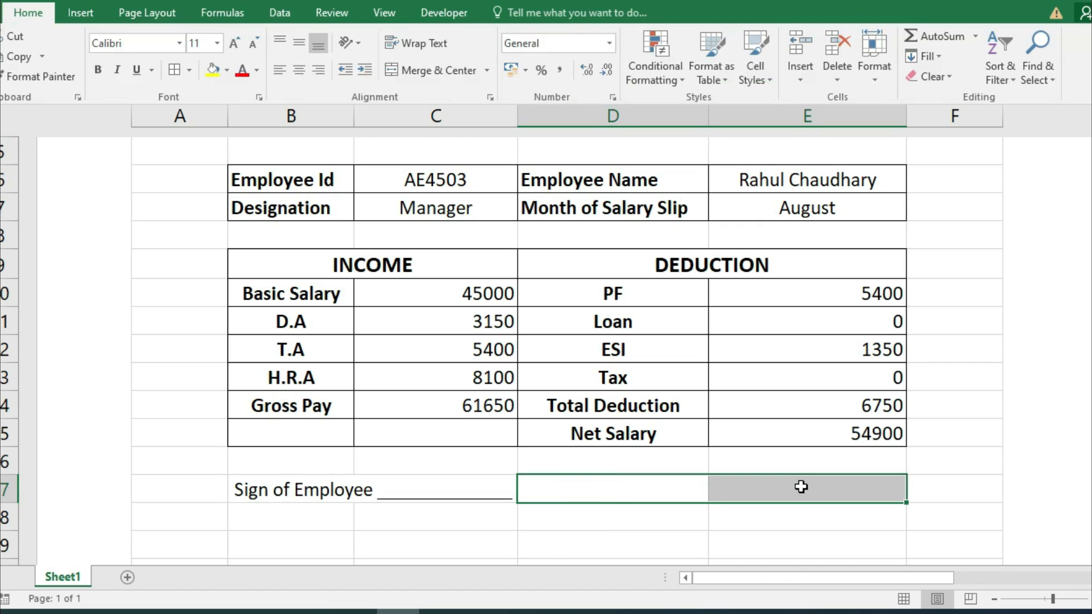
key(m)
key(c)
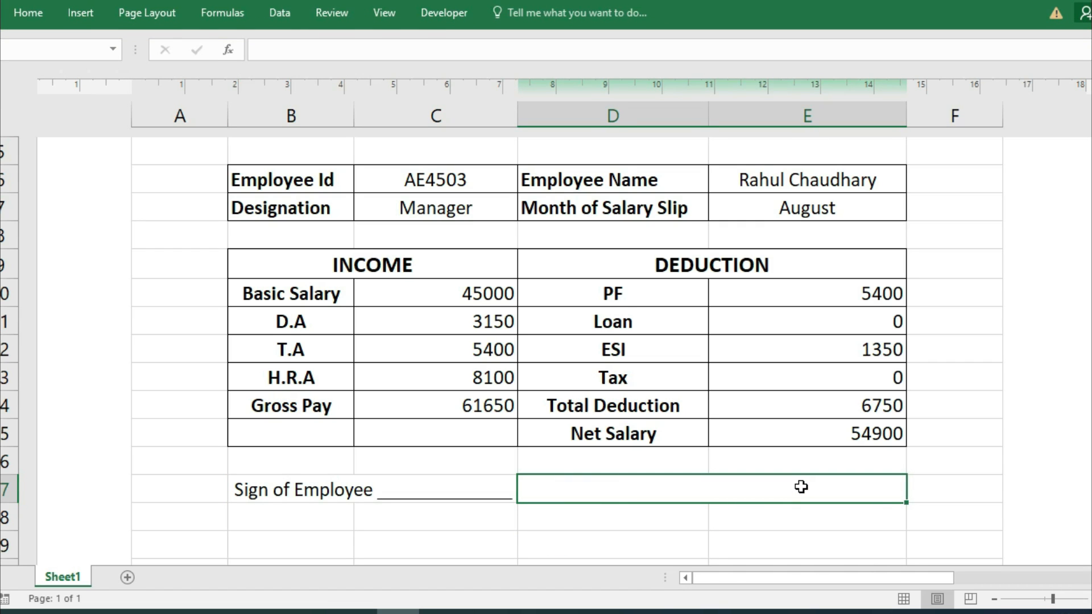
text(Sign of Manager)
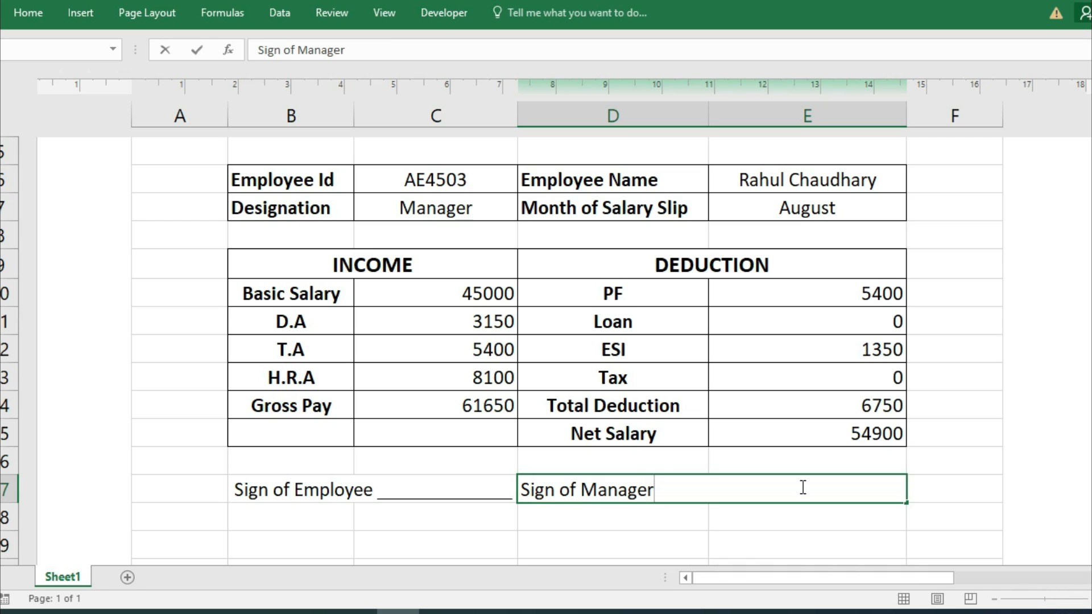
text( ________________________)
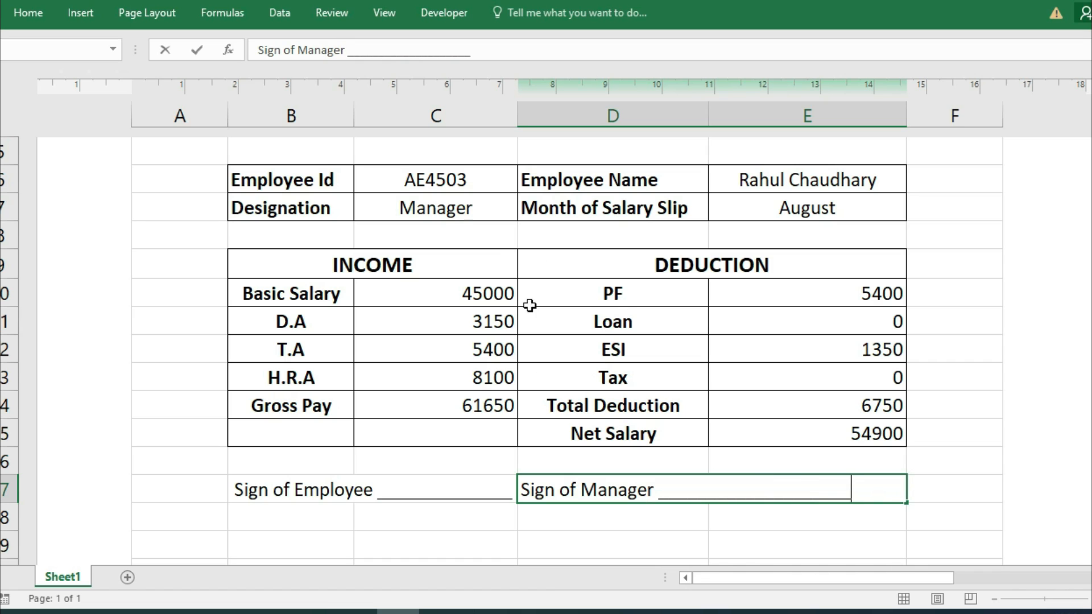
Widen column C and put a Thick Outside Border around the whole salary slip.
click(516, 112)
drag(516, 112, 541, 128)
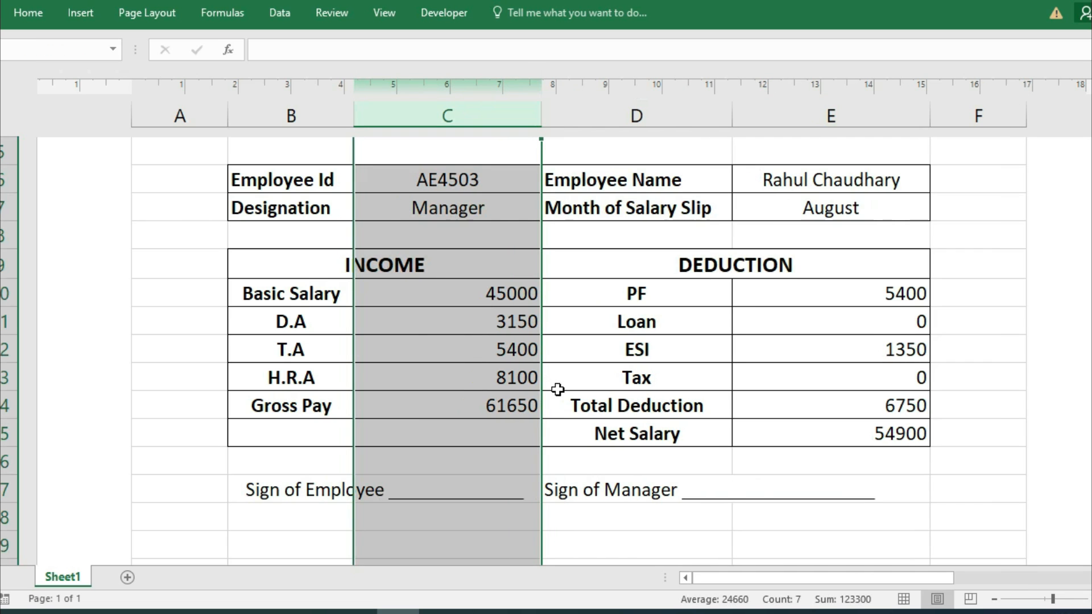
drag(178, 259, 936, 560)
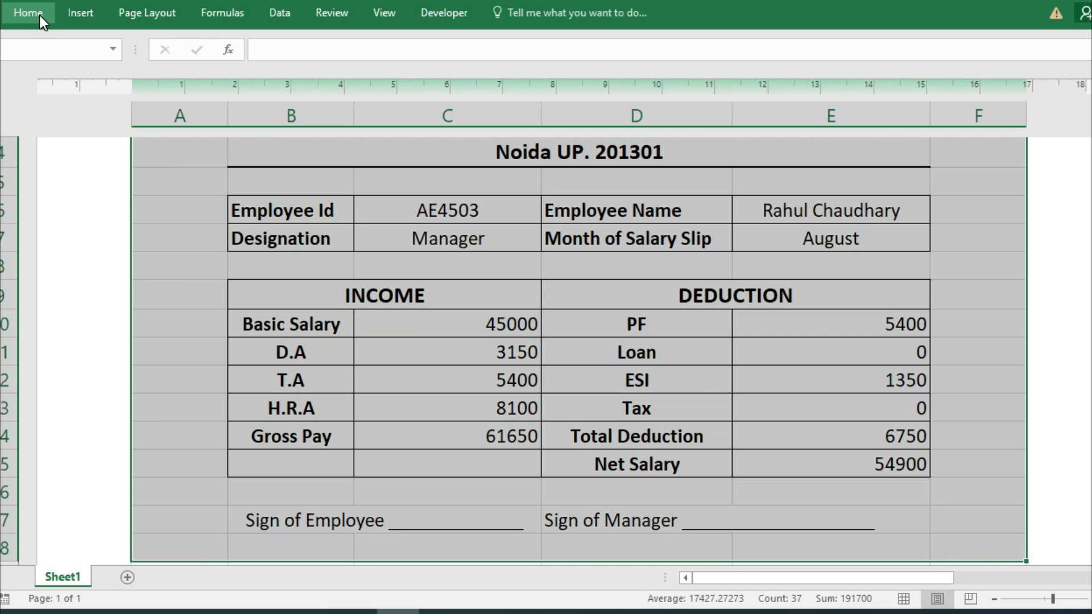
click(39, 14)
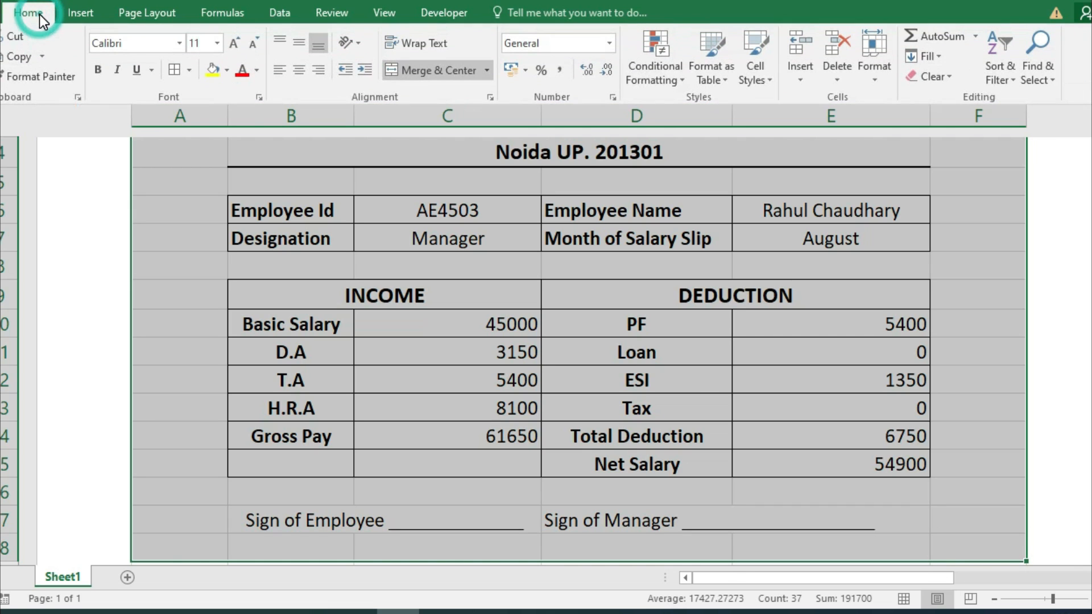
click(188, 73)
click(281, 266)
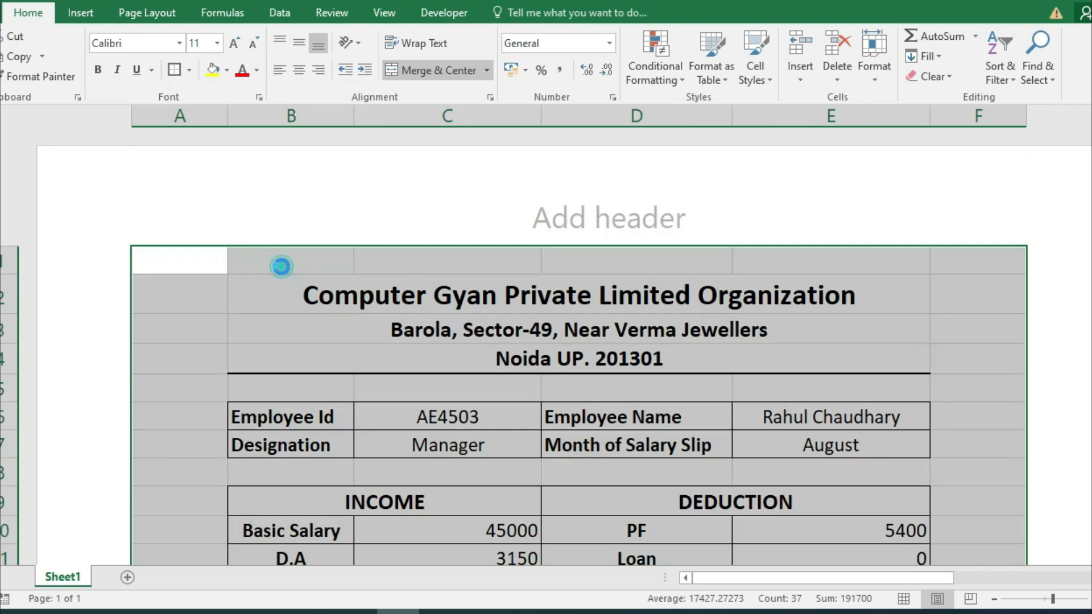
click(826, 414)
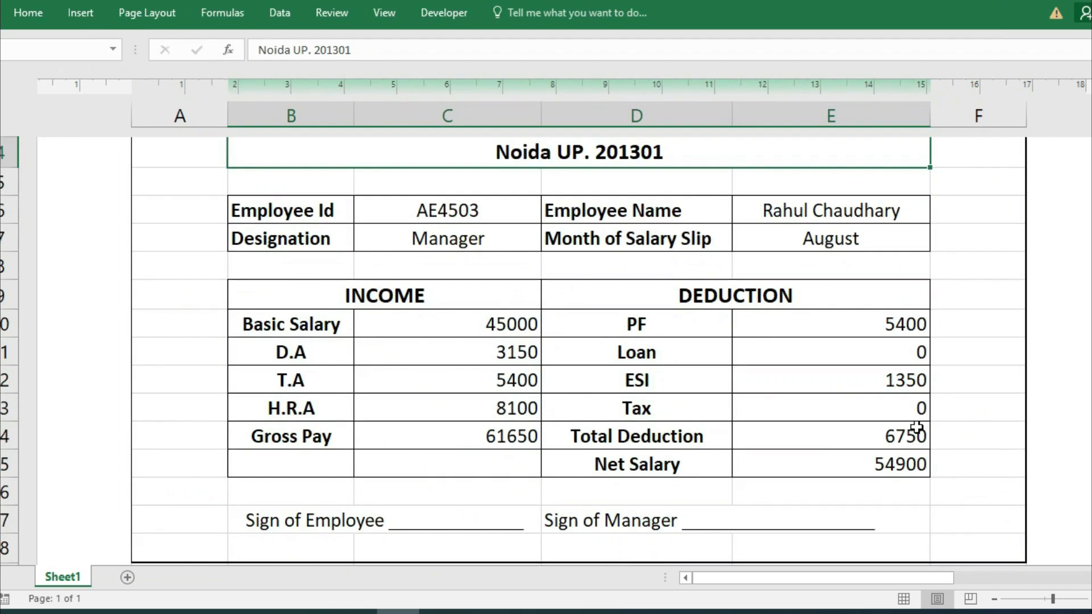
Overwrite the Noida row B4 with the heading 'Monthly Salary Slip'.
scroll(916, 431, up, 3)
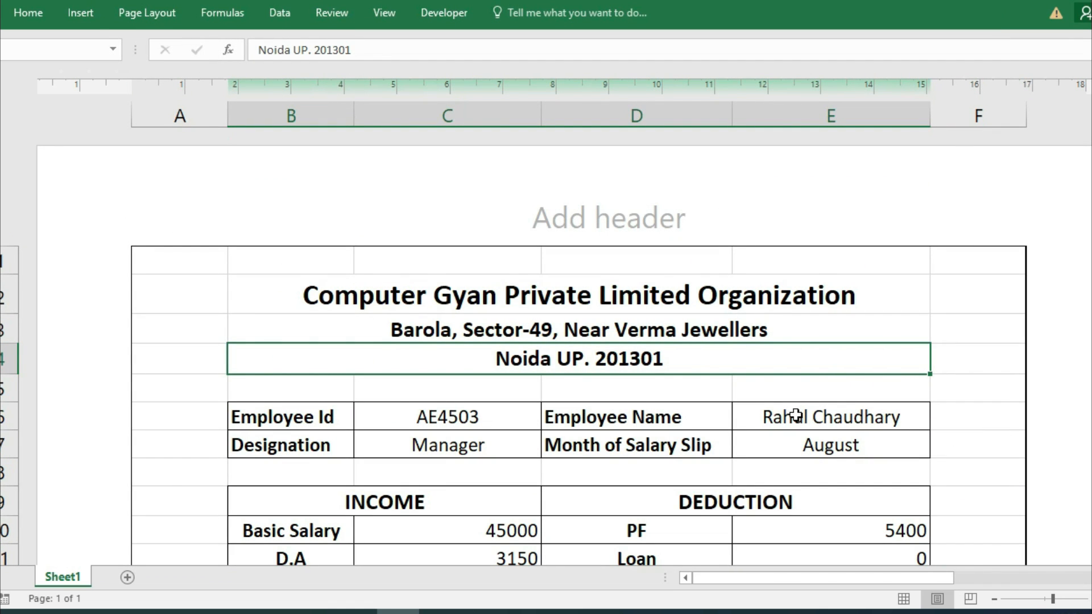
click(594, 364)
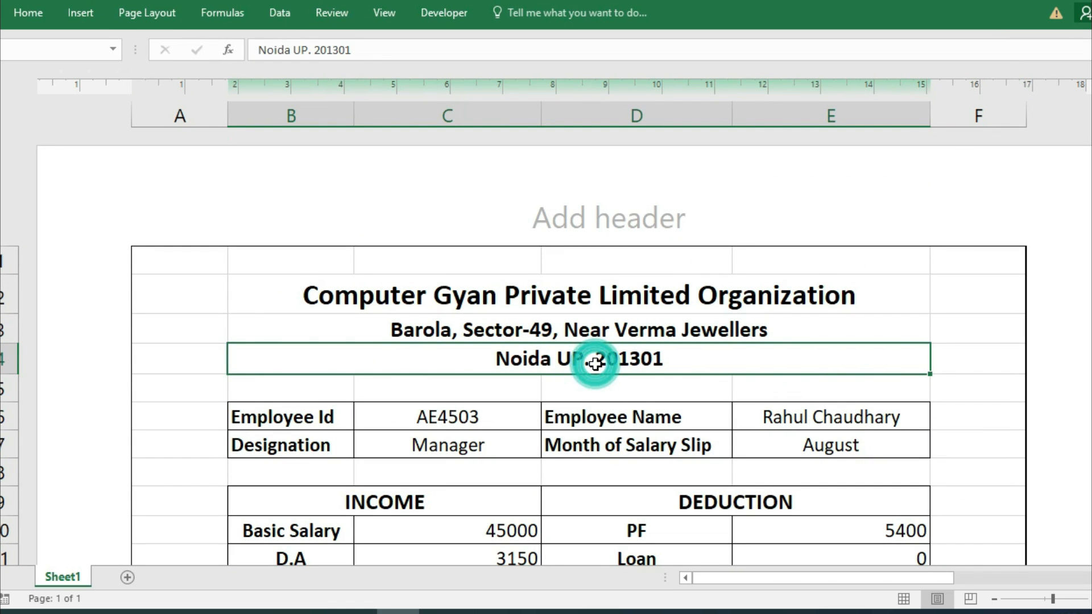
text(Month)
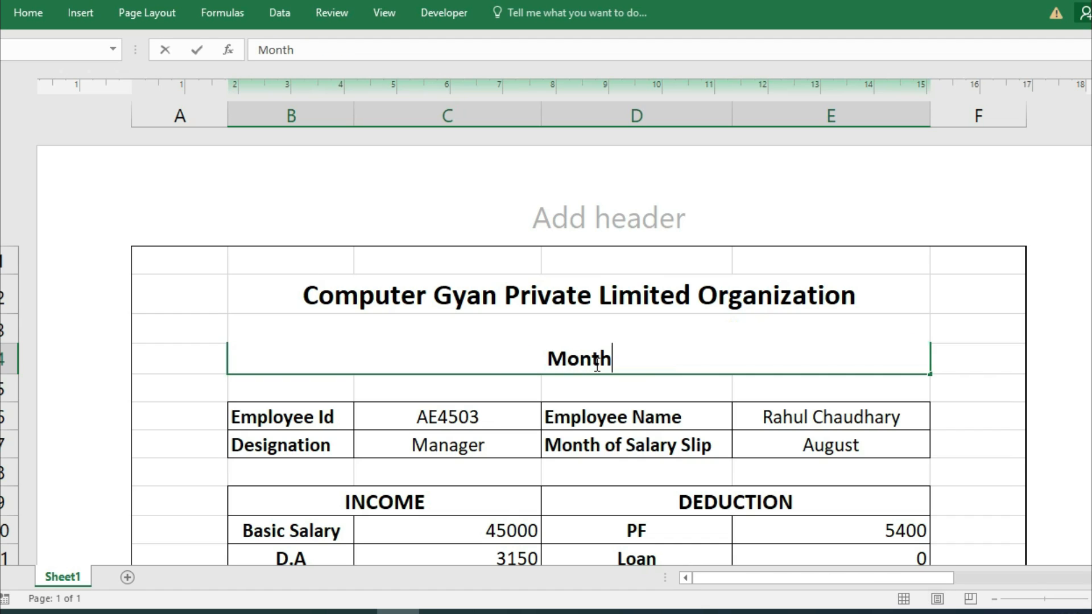
text(ly sal)
key(BackSpace)
key(BackSpace)
key(BackSpace)
text(Salary)
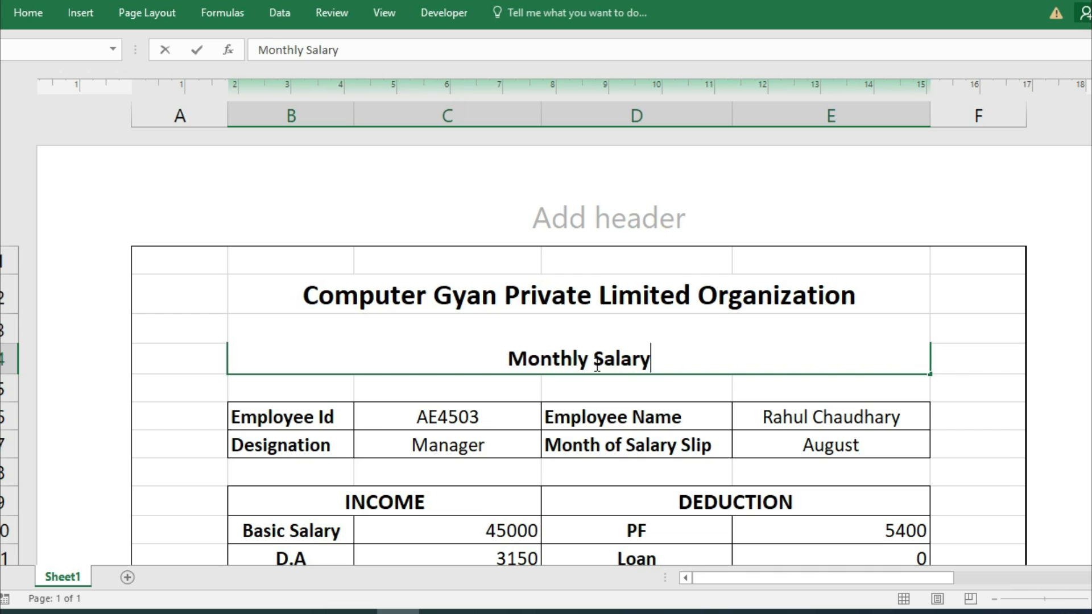
text( Slip)
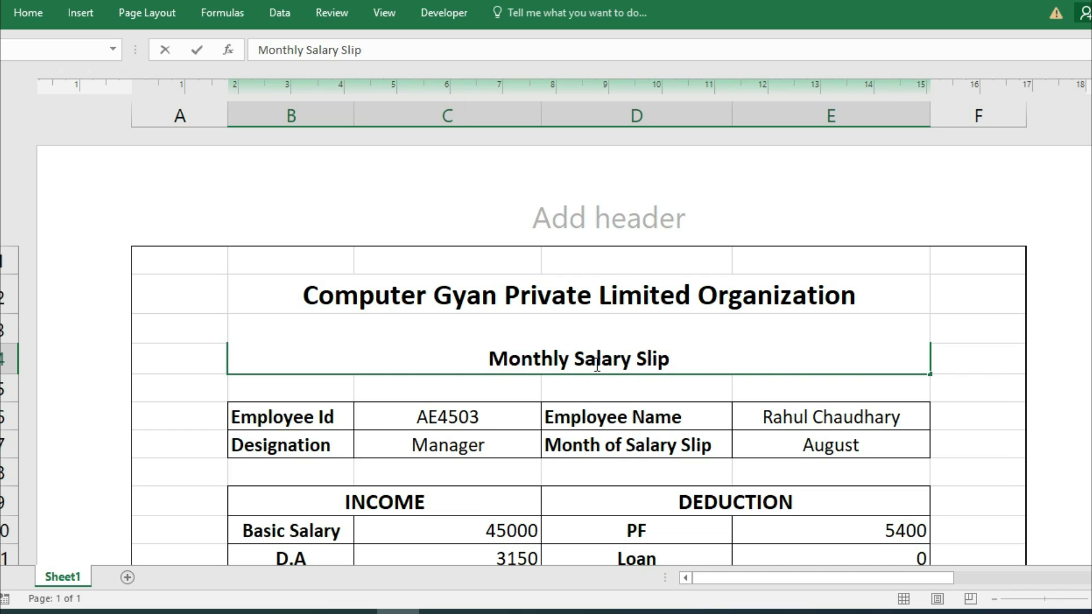
key(Return)
Append ', Noida 201301' to the end of the address line in B3.
click(691, 329)
double_click(767, 329)
text(, Noida 201301)
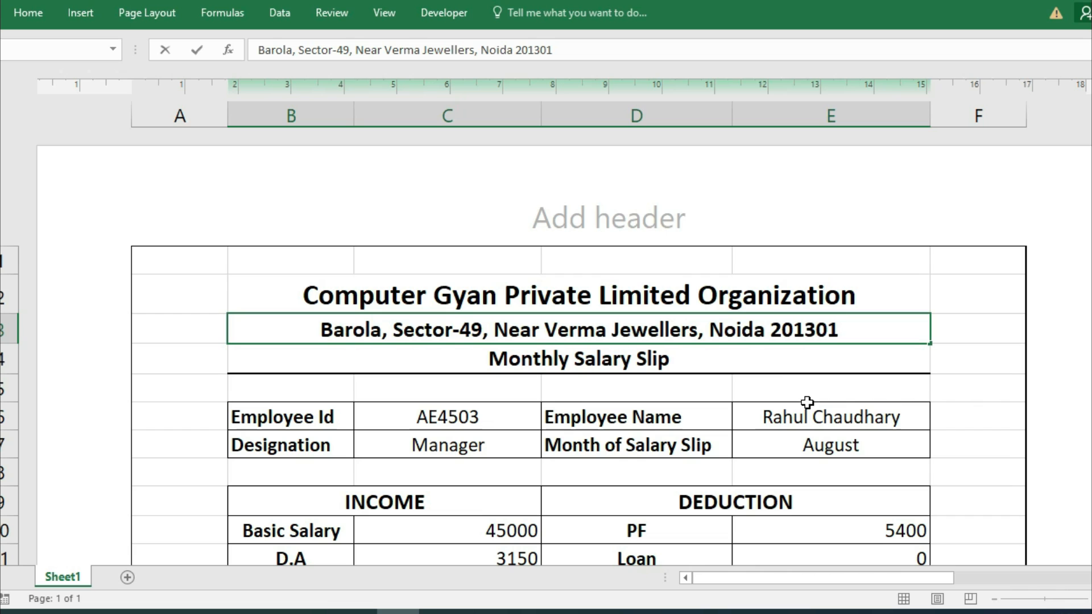
click(30, 10)
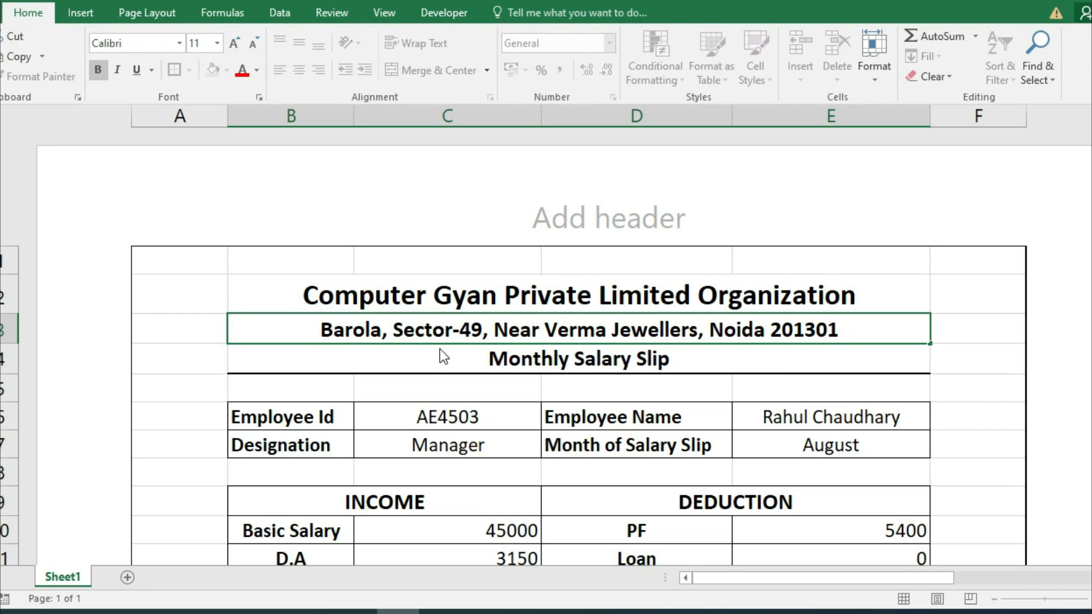
click(1020, 455)
scroll(894, 499, down, 2)
scroll(894, 500, up, 2)
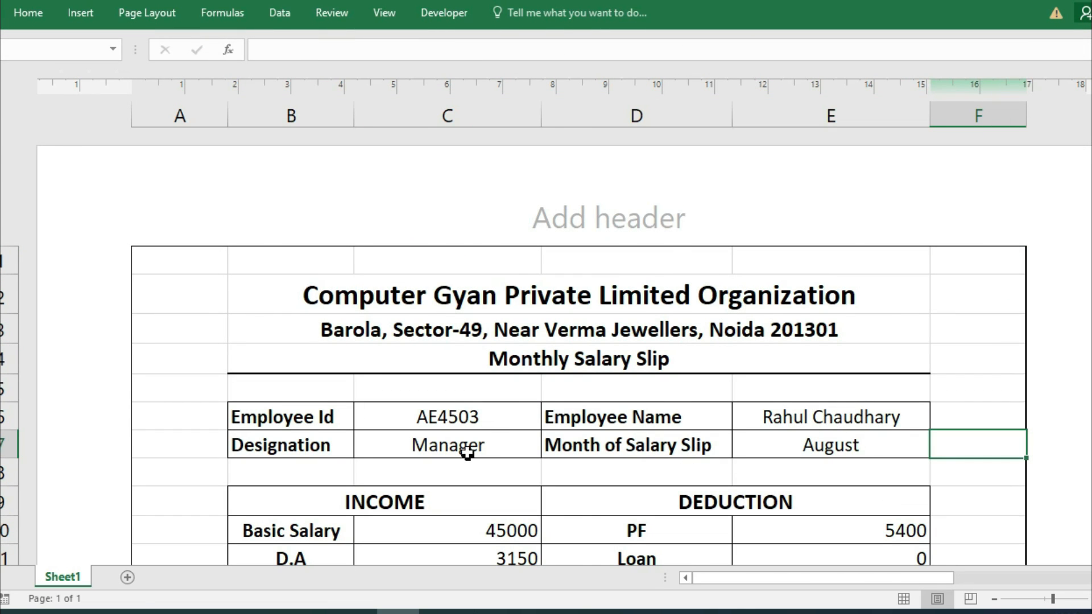
scroll(468, 453, down, 2)
Fill the INCOME/DEDUCTION row B9:E9 green.
drag(336, 295, 737, 294)
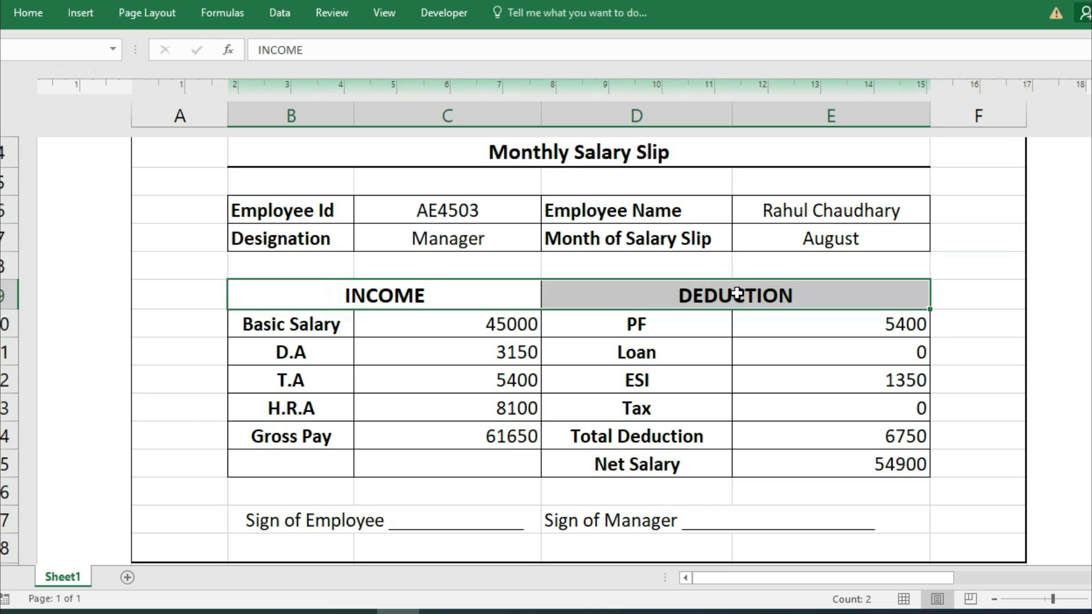
click(47, 13)
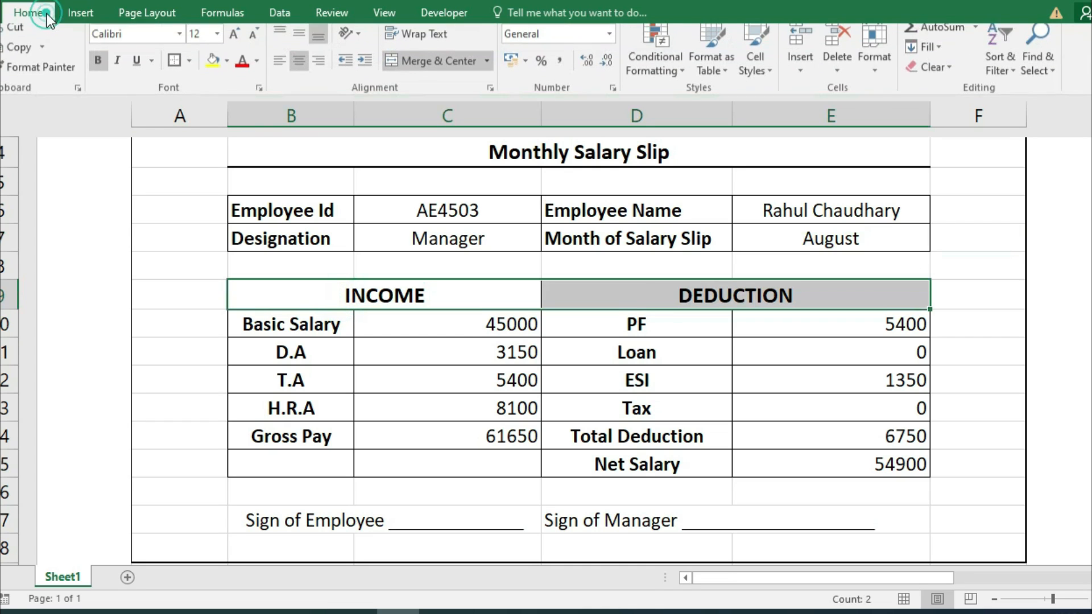
click(227, 71)
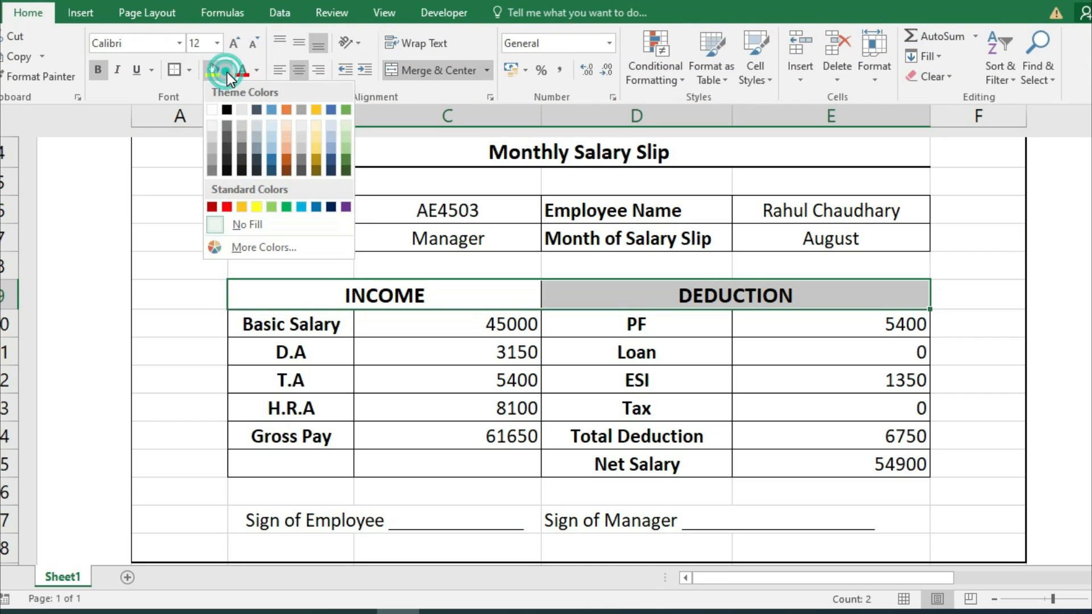
click(285, 206)
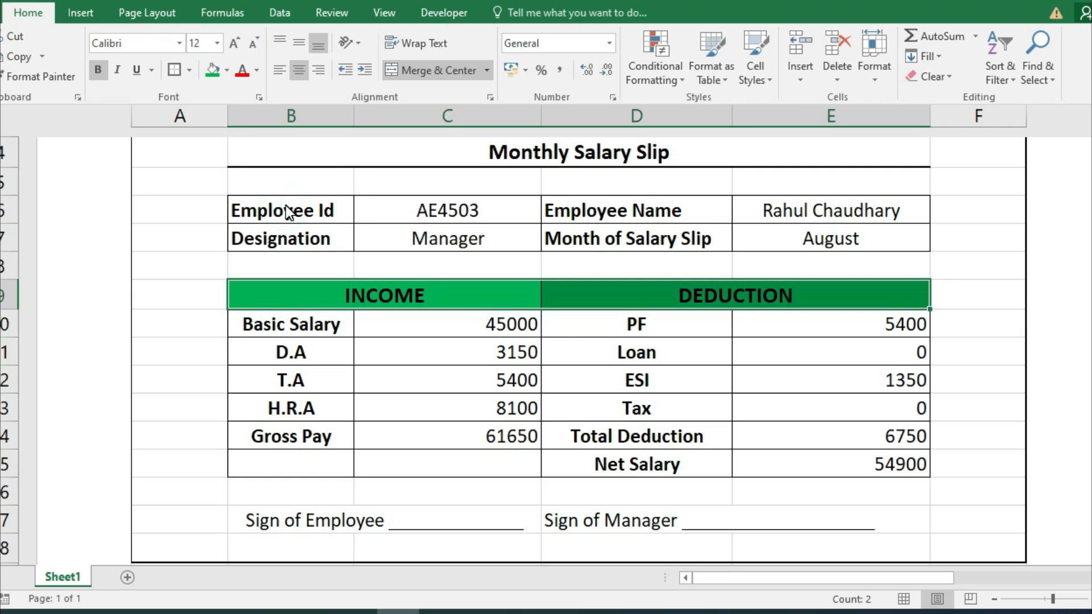
key(ctrl+F1)
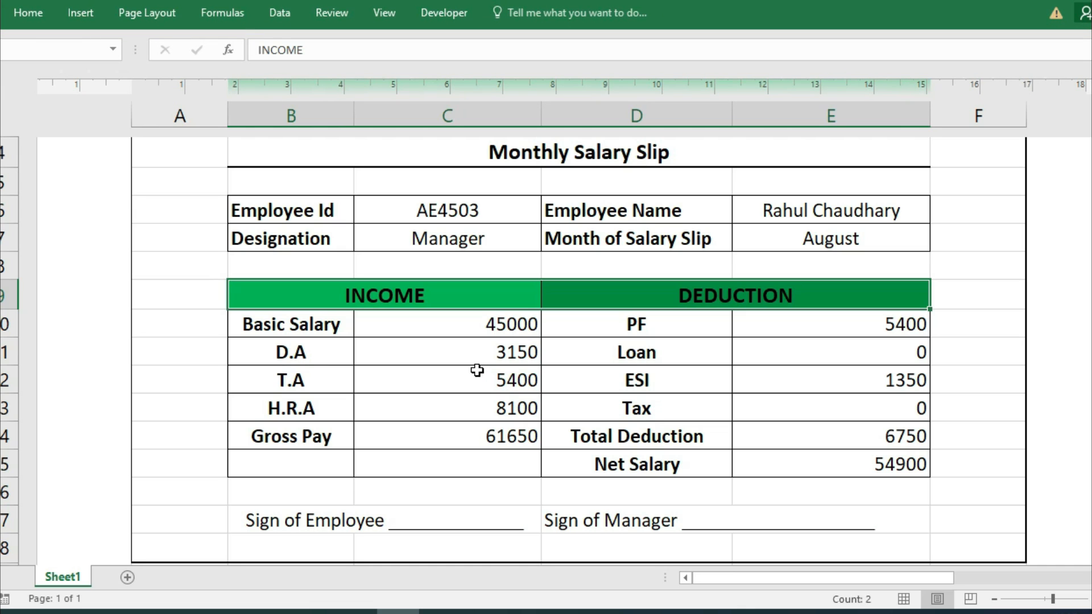
Fill the company header rows B2:E4 green and show the slip's print preview.
scroll(477, 370, up, 4)
drag(418, 296, 458, 355)
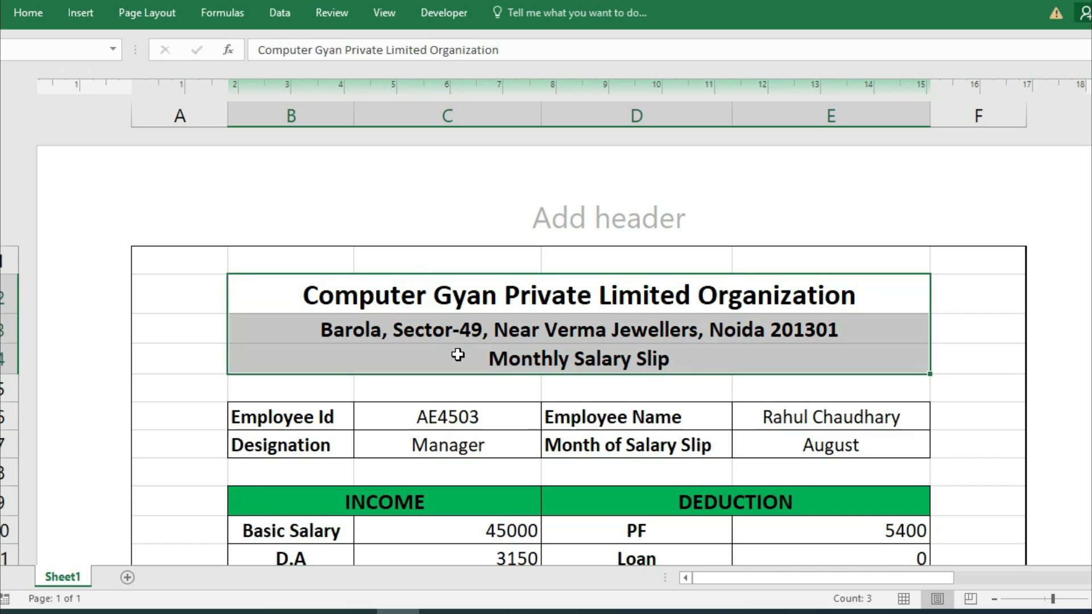
click(40, 16)
click(213, 70)
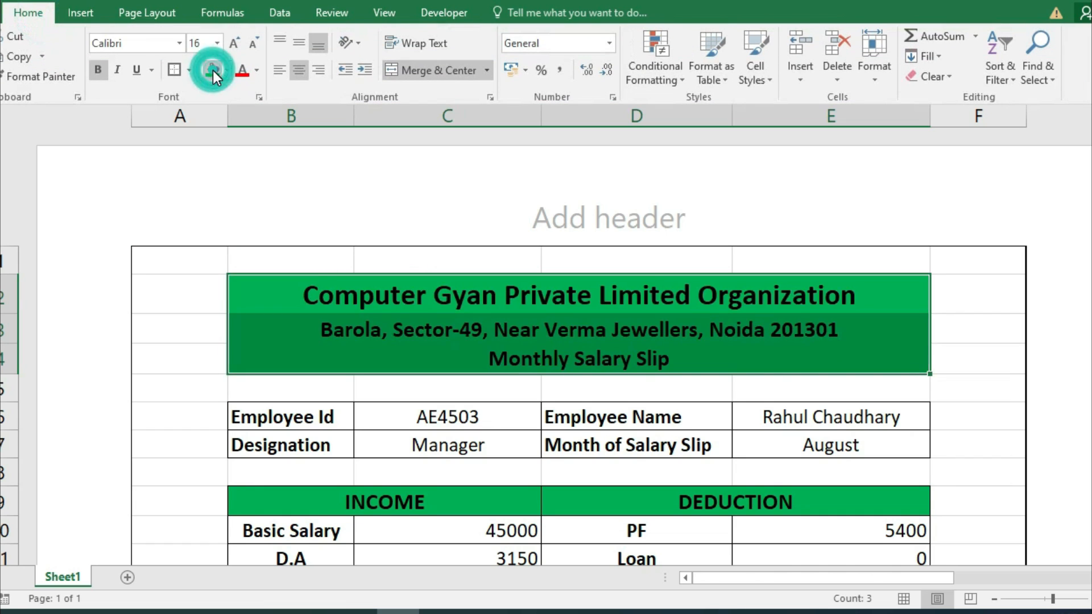
click(978, 388)
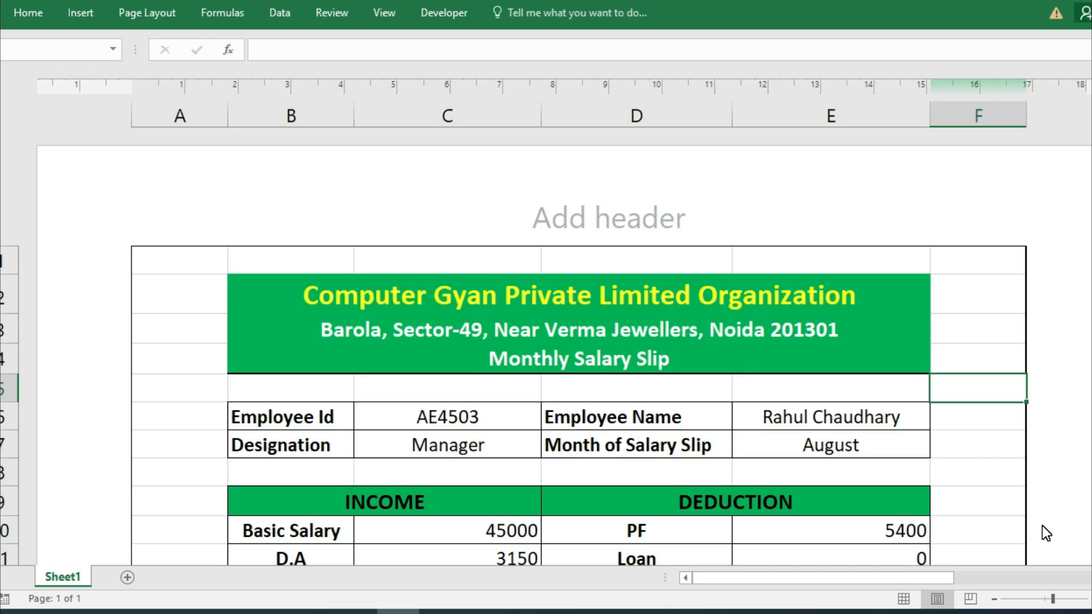
key(ctrl+p)
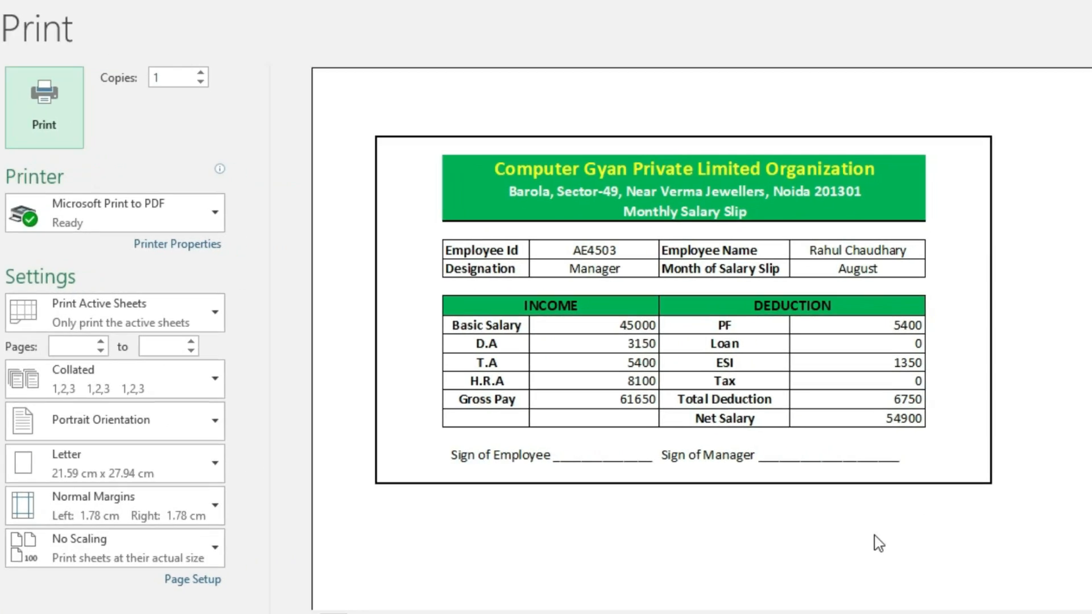